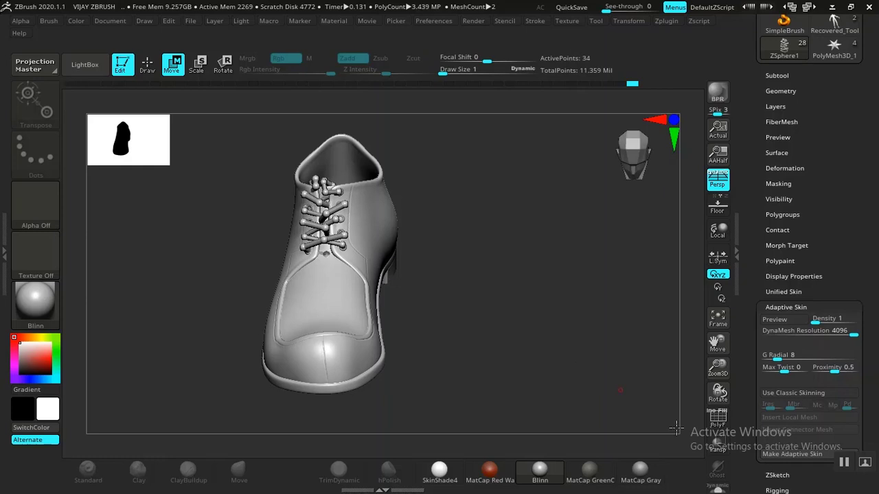
Step: Isolate and frame the ZSphere shoelace, toggle its adaptive skin preview, and examine the chain from several angles
left_click(718, 489)
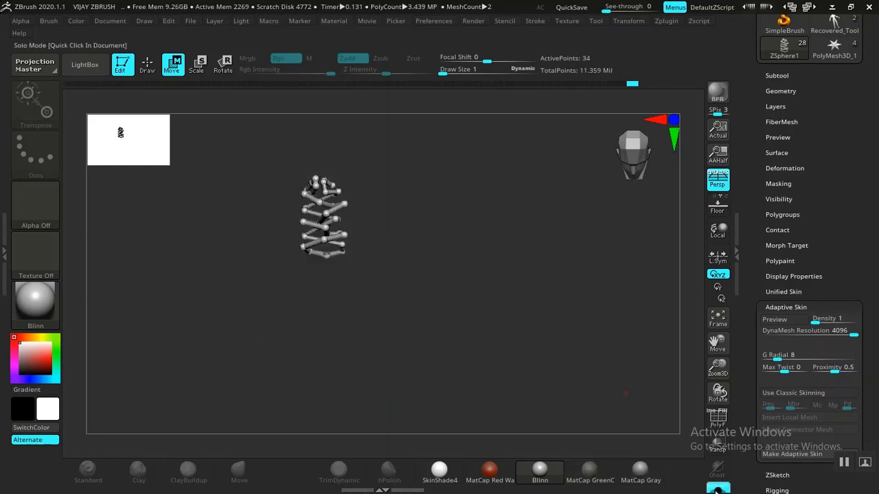
key("f")
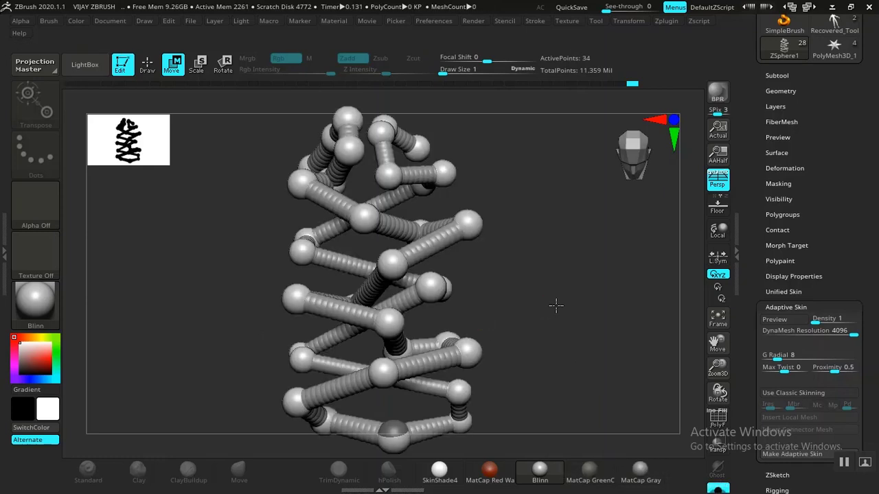
key("a")
left_click_drag(600, 312, 535, 305)
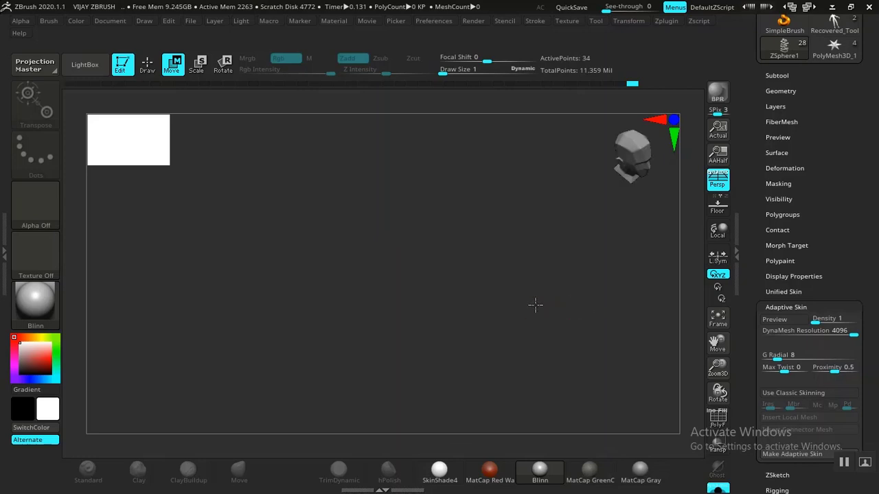
key("a")
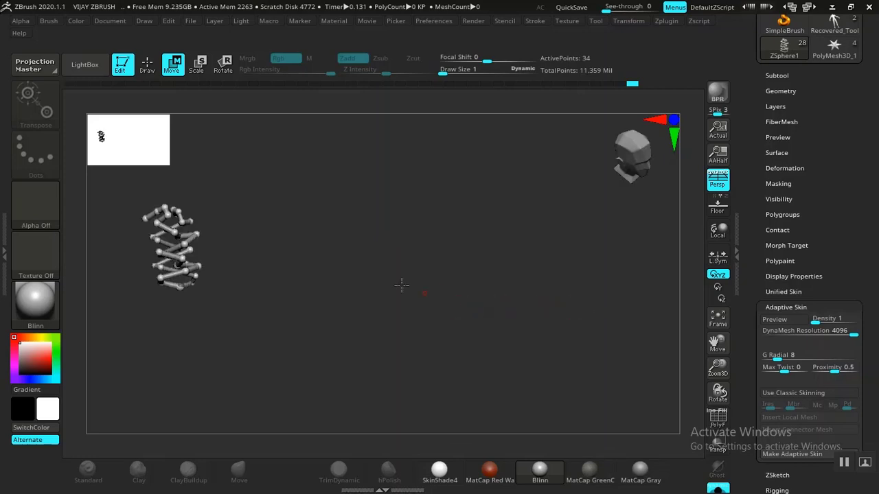
left_click_drag(401, 285, 524, 302, "alt")
key("a")
key("a")
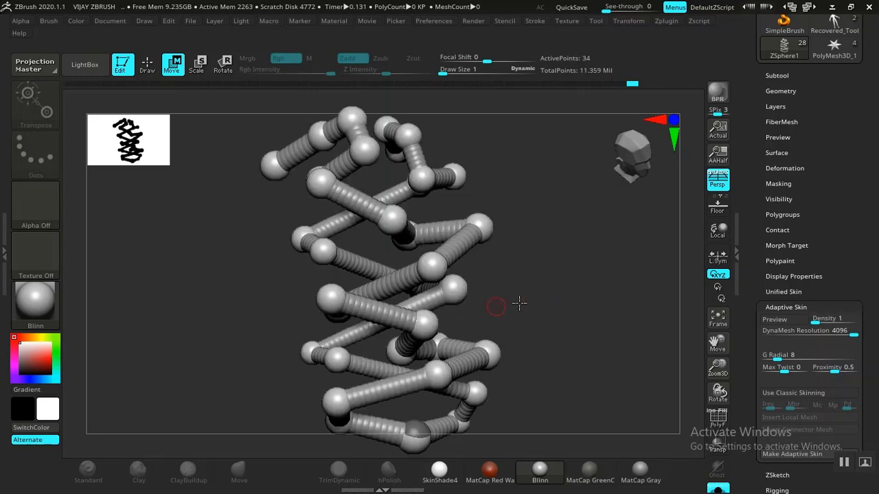
left_click_drag(577, 298, 530, 299)
mouse_move(465, 304)
left_mouse_down()
mouse_move(491, 304)
mouse_move(435, 310)
mouse_move(557, 326)
mouse_move(540, 300)
mouse_move(551, 291)
mouse_move(541, 257)
mouse_move(549, 286)
mouse_move(573, 278)
mouse_move(544, 317)
left_mouse_up()
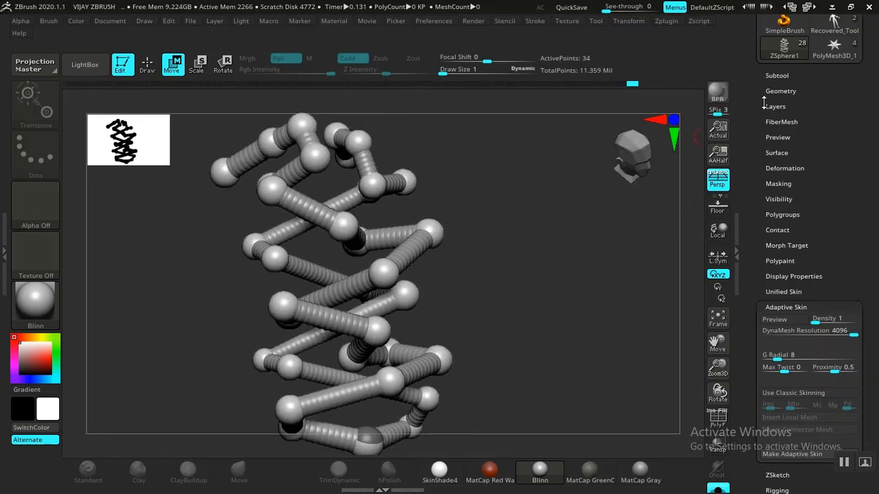
Step: Copy the ZSphere1 shoelace subtool and switch to the PolyMesh3D_1 tool
left_click_drag(764, 103, 756, 156)
left_click(771, 133)
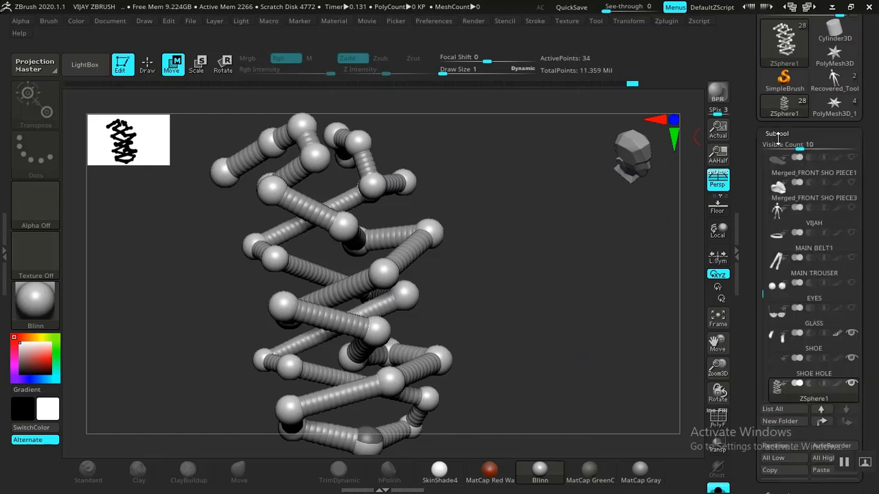
left_click(739, 218)
left_click_drag(746, 221, 753, 20)
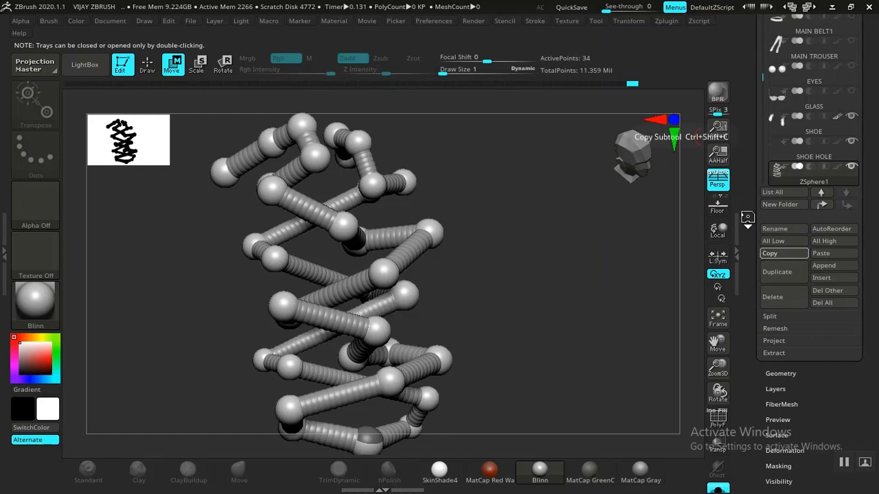
left_click_drag(748, 200, 748, 280)
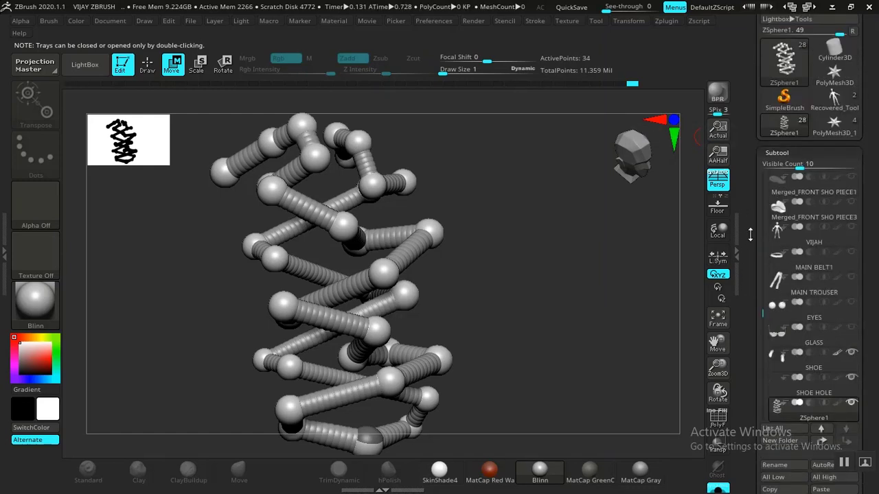
left_click(832, 126)
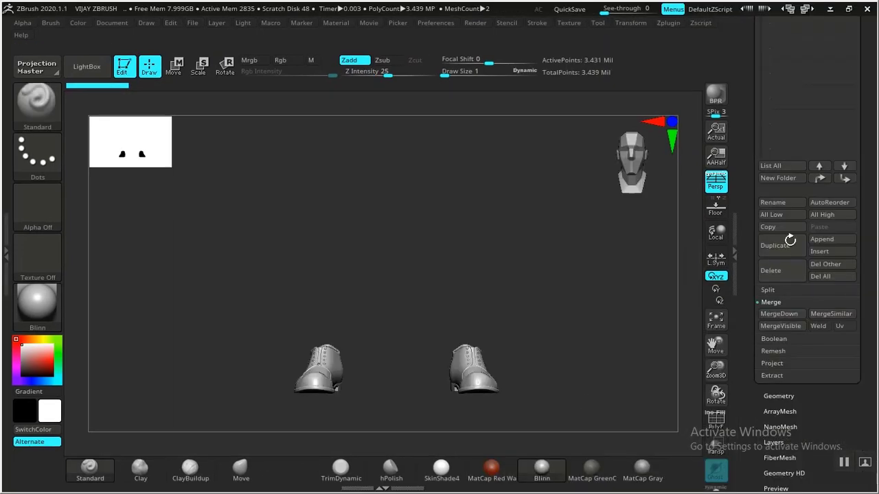
Step: Delete the SHOE1, SHOE HOLE1 and ZSphere2 subtools from the PolyMesh3D_1 tool
left_click_drag(743, 230, 734, 339)
left_click_drag(742, 295, 744, 192)
left_click_drag(744, 352, 745, 334)
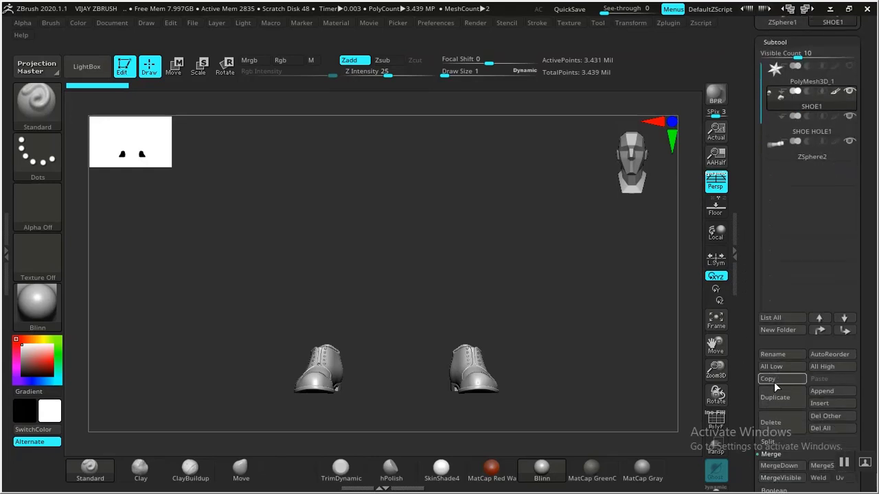
left_click(772, 412)
left_click(664, 450)
left_click(770, 422)
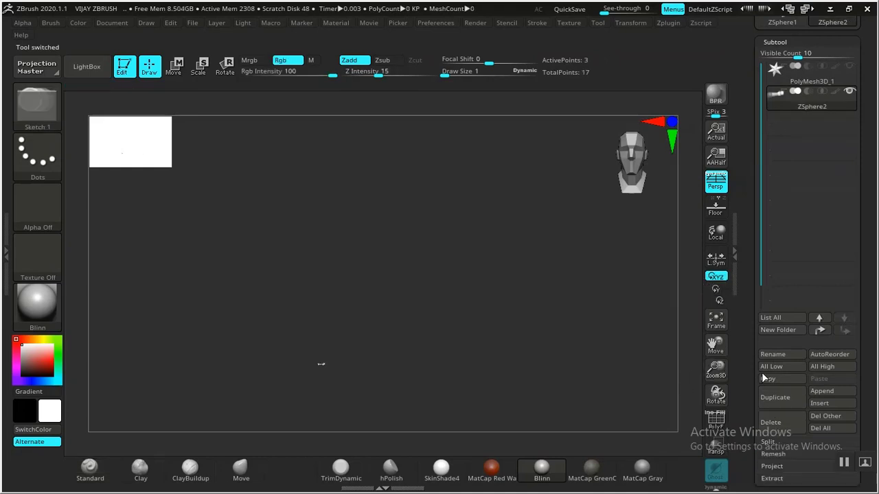
left_click(776, 426)
Step: Switch to the ZSphere1 tool containing the full character and copy its ZSphere1 shoelace subtool
left_click_drag(743, 181, 741, 224)
left_click(782, 129)
left_click_drag(744, 272, 744, 163)
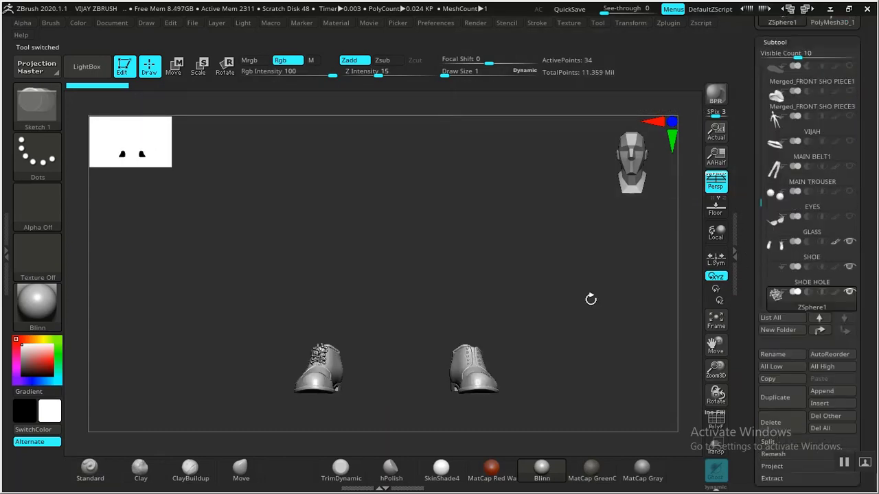
left_click_drag(591, 299, 601, 384)
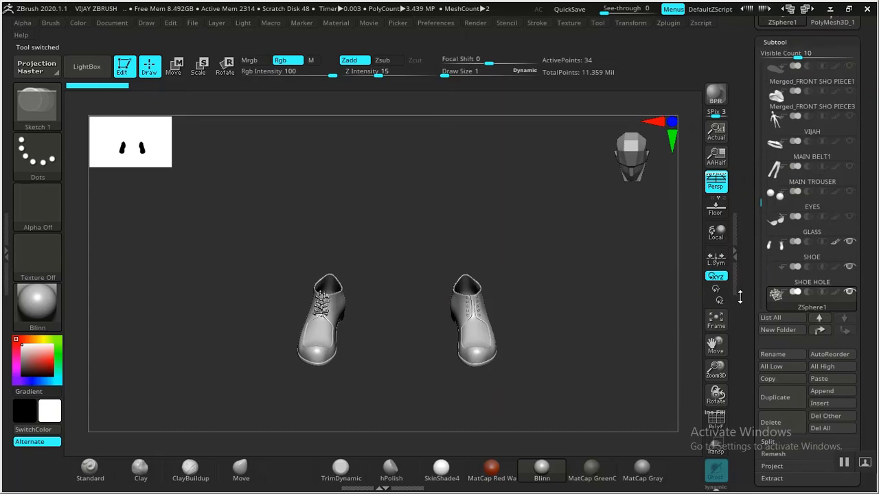
Step: Paste the copied ZSphere shoelace as a subtool of the PolyMesh3D_1 tool and frame it
left_click_drag(740, 297, 733, 386)
left_click(833, 221)
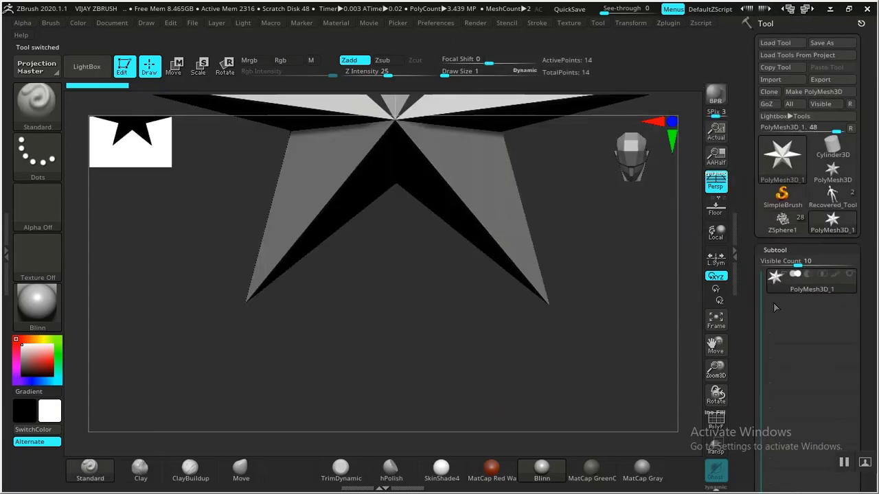
scroll(824, 261, "down", 5)
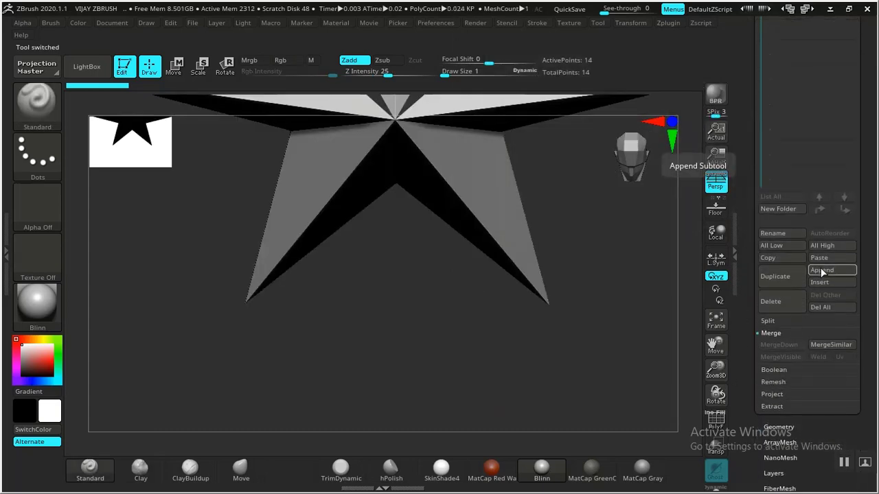
left_click(823, 258)
key("f")
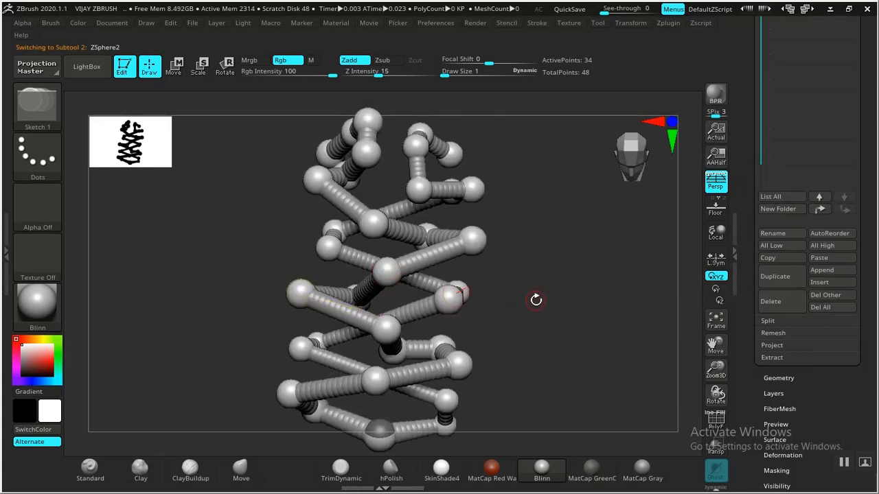
Step: Examine the ZSphere shoelace from the front, side and back to check how its segments cross
left_click_drag(537, 339, 495, 307)
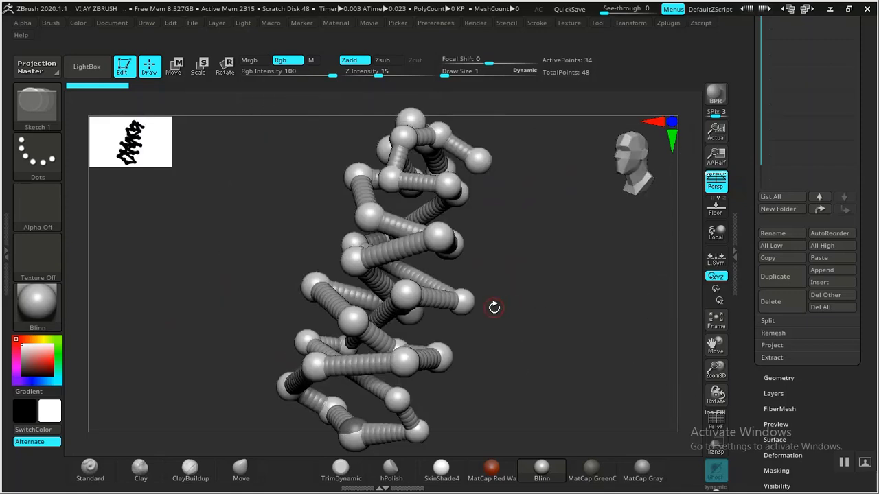
key("w")
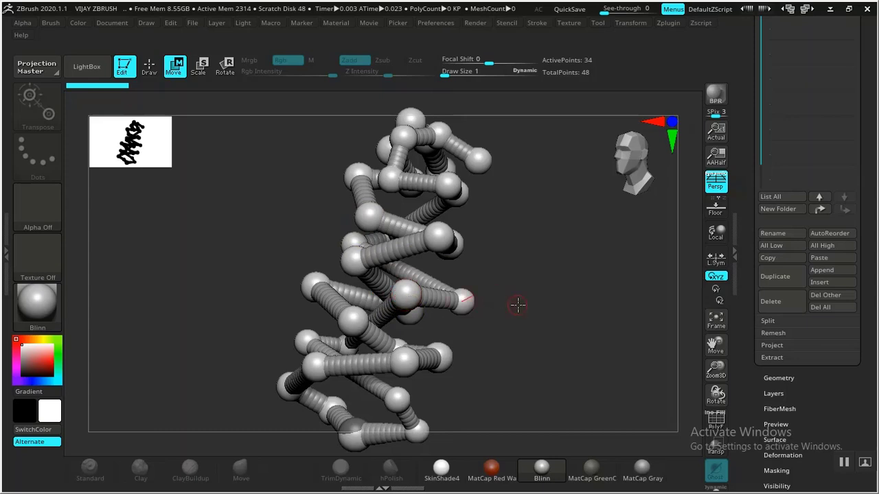
left_click_drag(530, 337, 491, 336)
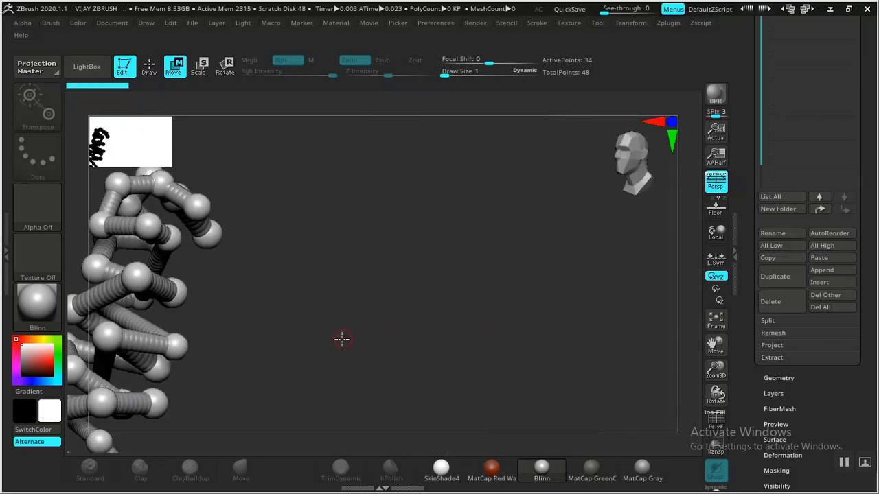
left_click_drag(341, 338, 455, 339)
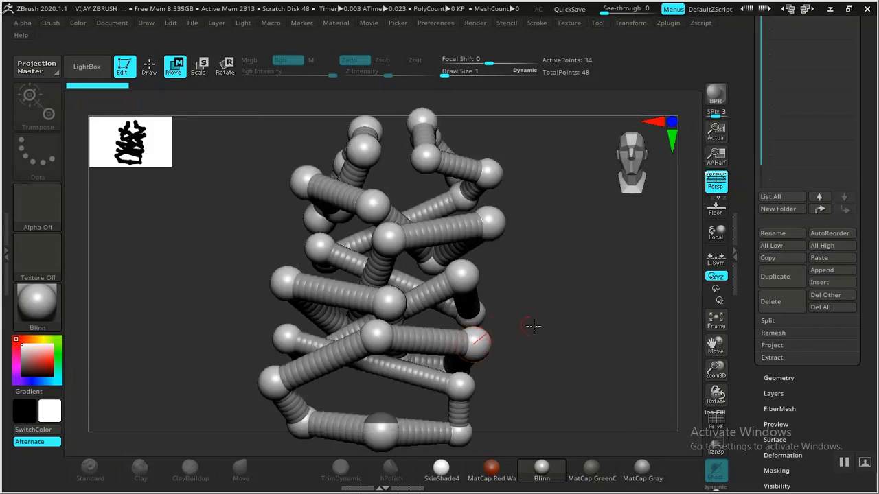
left_click_drag(532, 326, 538, 289)
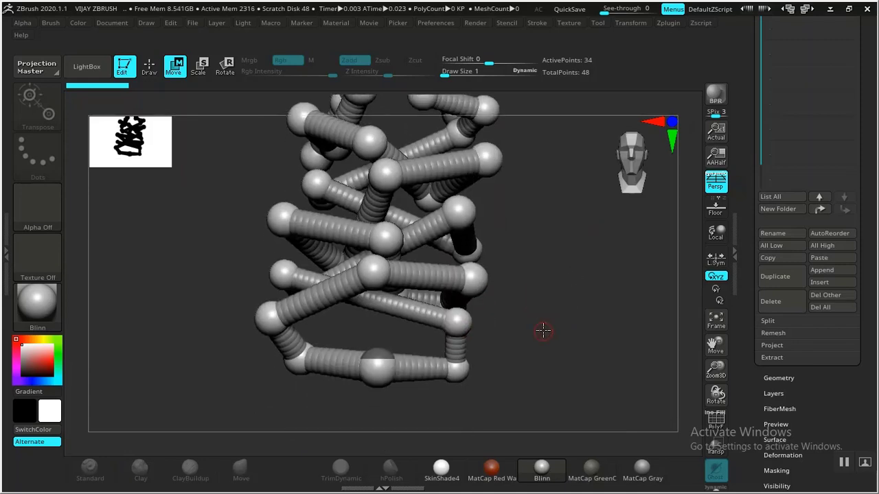
left_click_drag(563, 323, 563, 376, "alt")
left_click_drag(533, 288, 545, 376, "alt")
left_click_drag(568, 349, 515, 295, "alt")
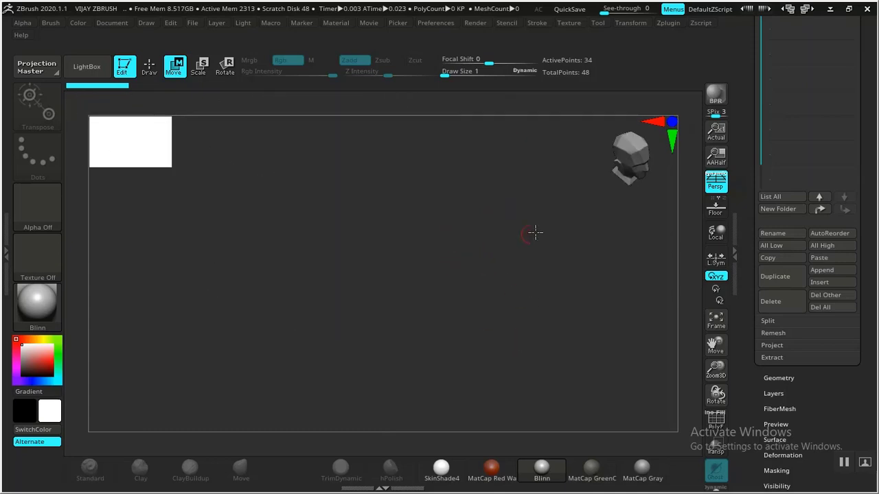
mouse_move(634, 151)
left_mouse_down()
mouse_move(619, 162)
mouse_move(638, 167)
left_mouse_up()
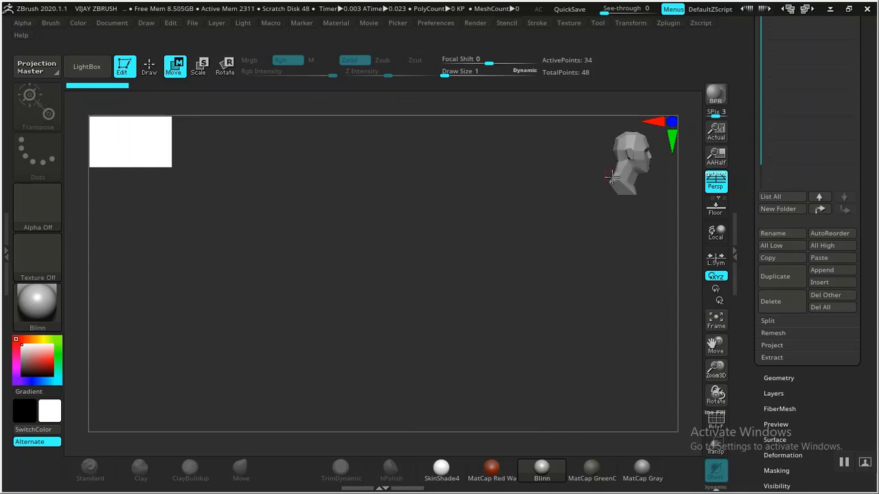
left_click_drag(565, 239, 650, 227, "alt")
left_click_drag(394, 314, 283, 312, "alt")
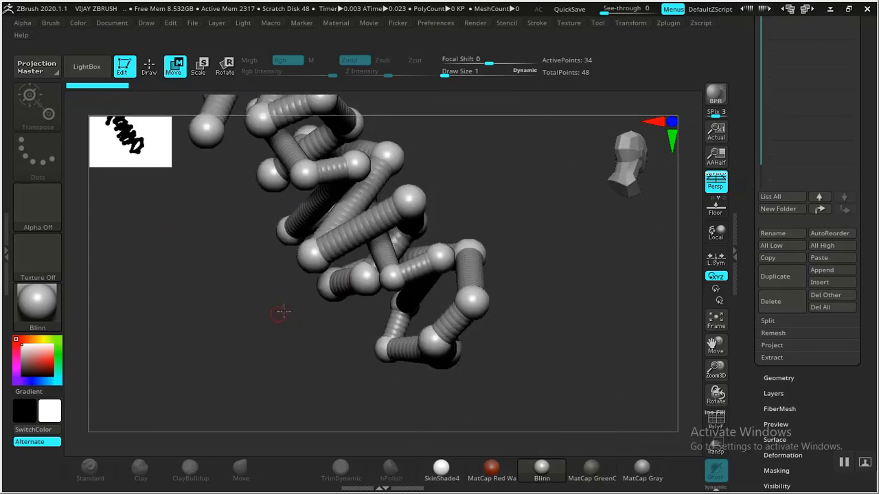
Step: Insert an extra ZSphere into a segment near the lower end of the shoelace and move it into position
mouse_move(591, 297)
left_mouse_down()
mouse_move(568, 337)
mouse_move(494, 328)
mouse_move(566, 302)
mouse_move(547, 328)
mouse_move(546, 320)
mouse_move(424, 327)
mouse_move(555, 306)
mouse_move(567, 320)
mouse_move(477, 241)
mouse_move(533, 327)
mouse_move(512, 294)
mouse_move(493, 325)
mouse_move(504, 204)
mouse_move(508, 251)
mouse_move(483, 298)
mouse_move(311, 297)
mouse_move(339, 311)
left_mouse_up()
key("q")
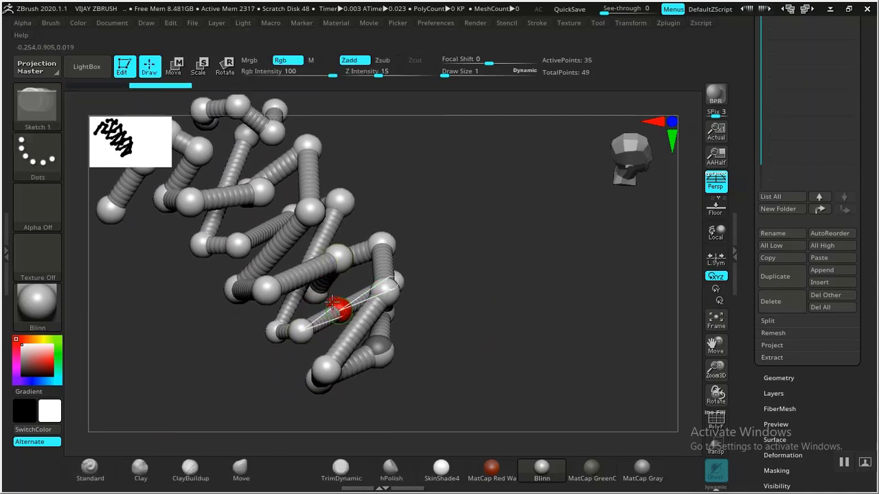
left_click_drag(430, 346, 456, 355)
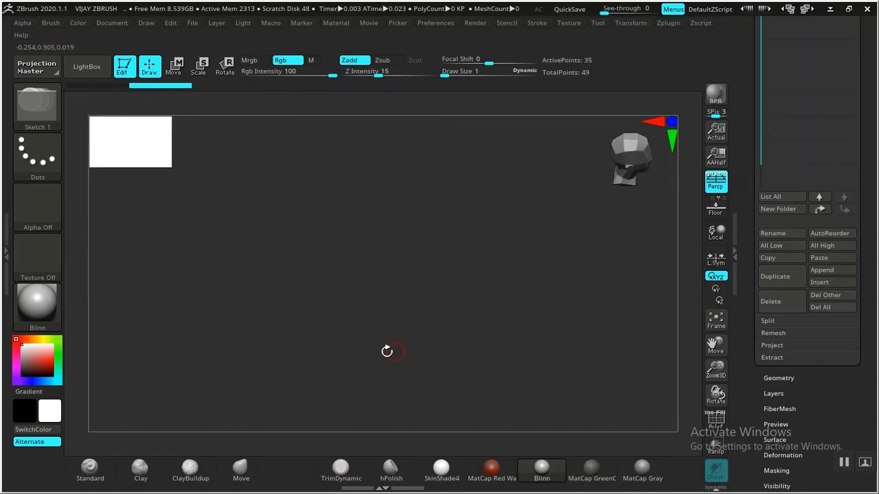
left_click_drag(387, 351, 310, 332)
key("w")
left_click_drag(459, 324, 436, 310)
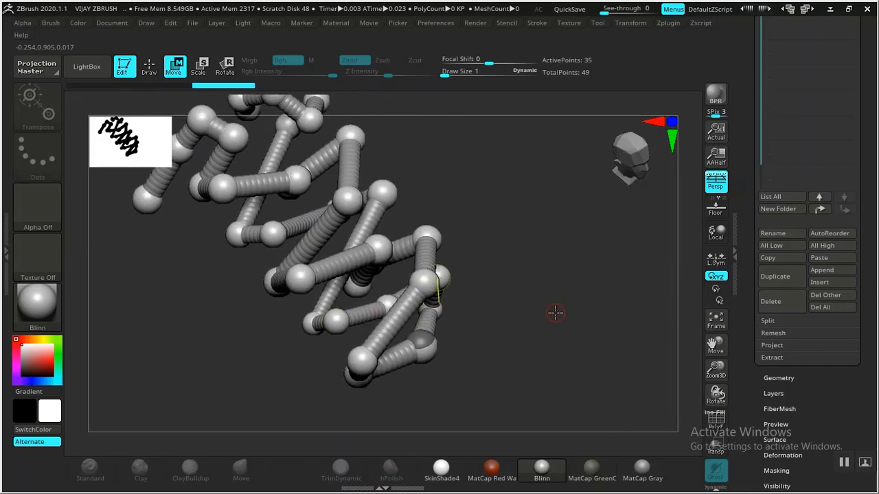
Step: Reposition the ZSpheres at the lower lace crossings and the root ZSphere at the shoelace's bottom end
left_click_drag(554, 313, 403, 306)
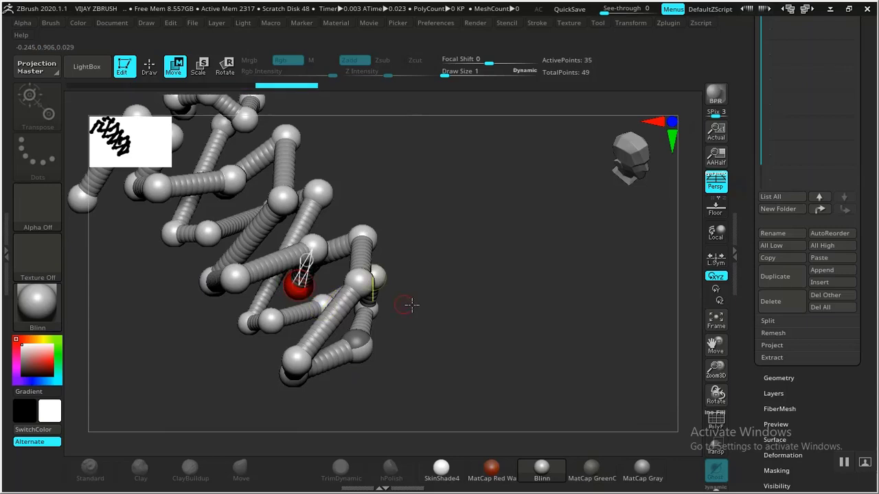
left_click_drag(408, 304, 473, 274)
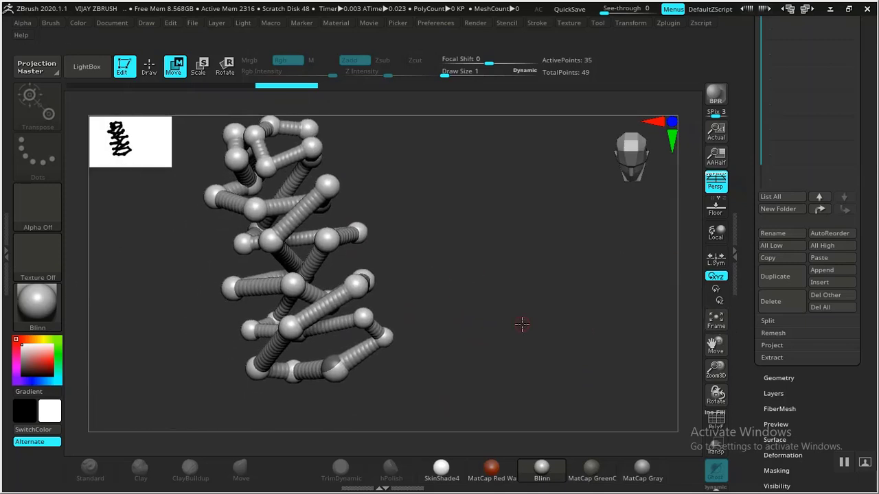
left_click_drag(389, 295, 454, 313)
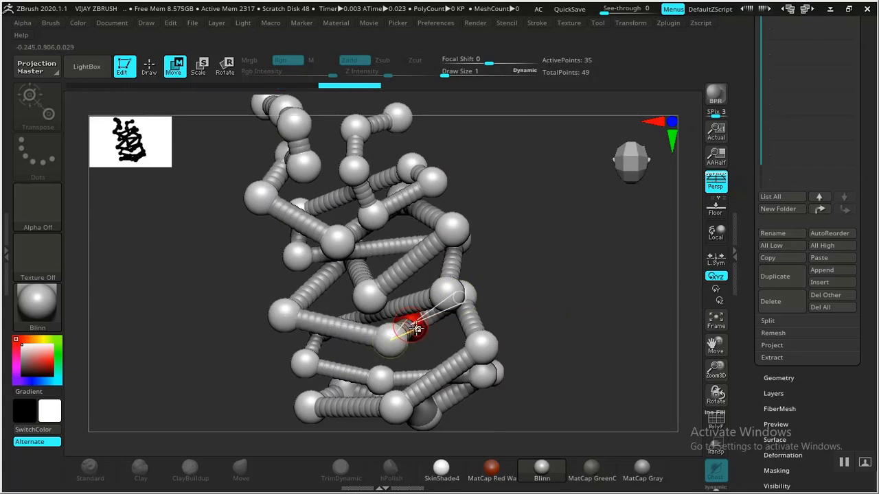
left_click_drag(421, 332, 423, 333)
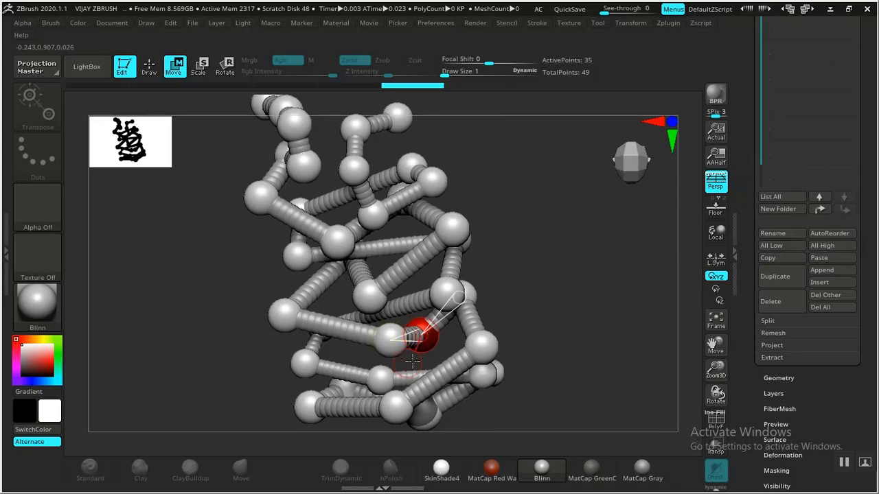
left_click_drag(578, 291, 550, 238, "alt")
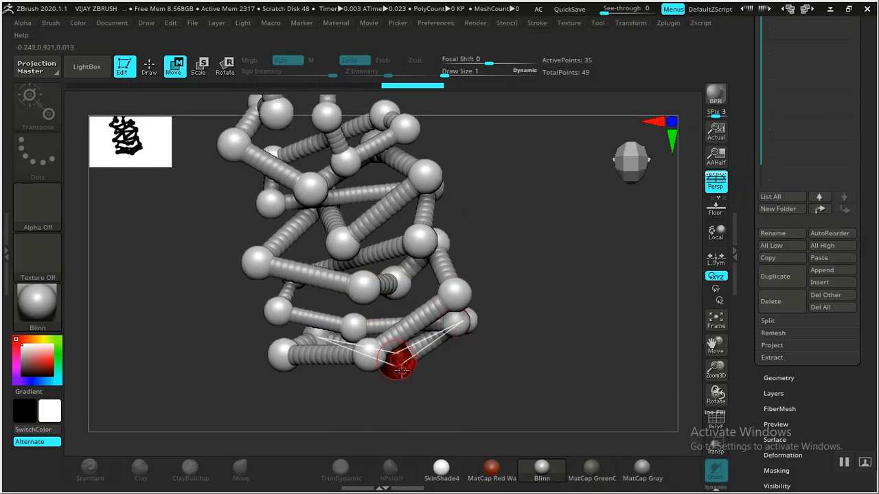
left_click_drag(400, 364, 402, 376)
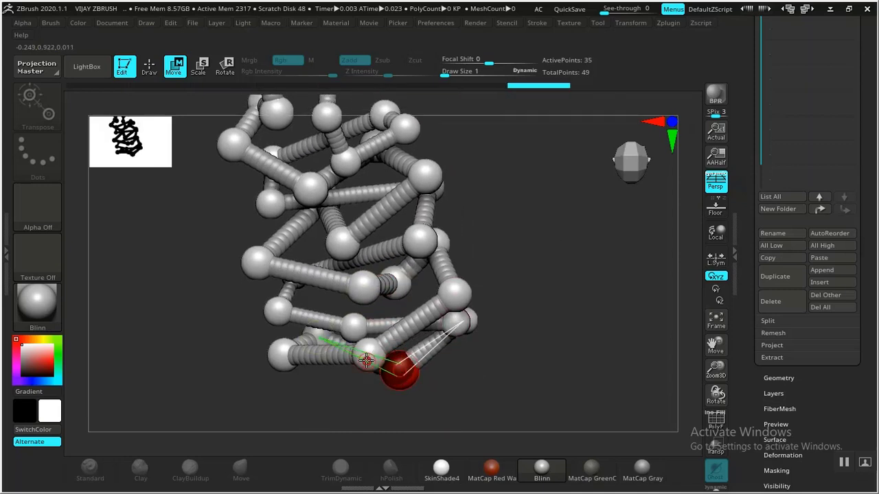
Step: Turn on the adaptive skin preview for the ZSphere shoelace and inspect the lace crossings
left_click_drag(551, 356, 694, 333, "alt")
left_click_drag(749, 373, 746, 278)
left_click(782, 254)
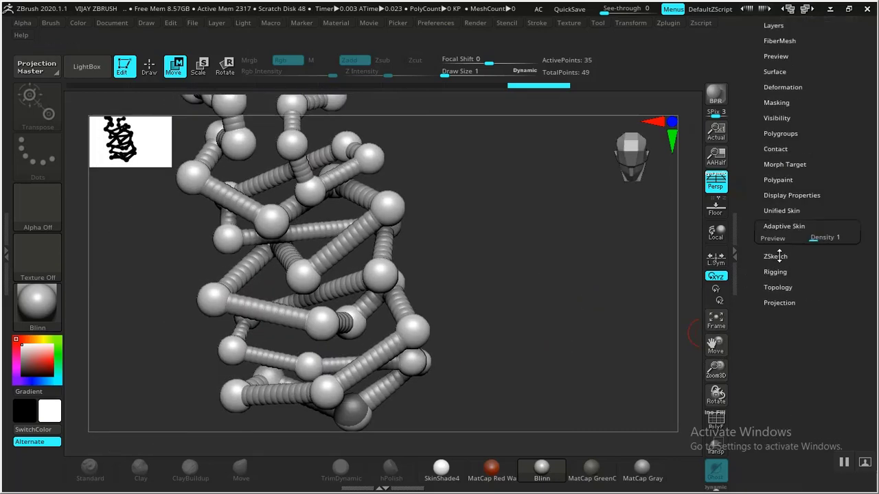
left_click_drag(749, 314, 740, 396)
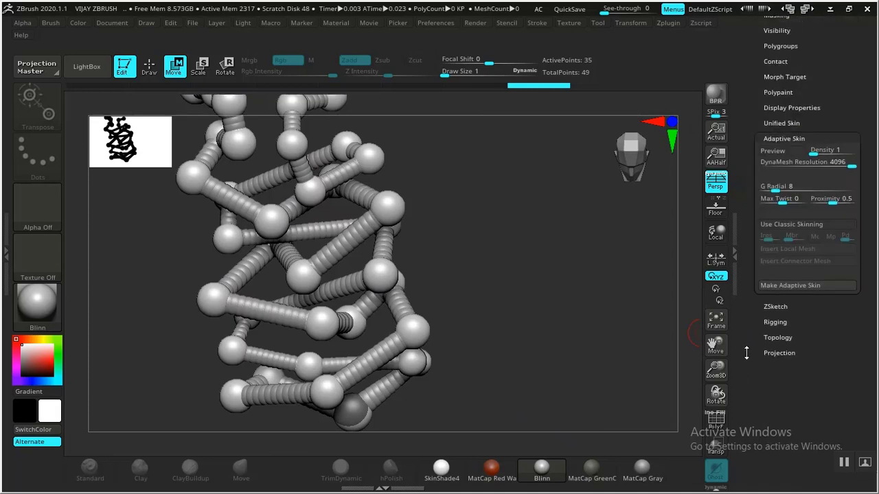
left_click_drag(744, 352, 745, 384)
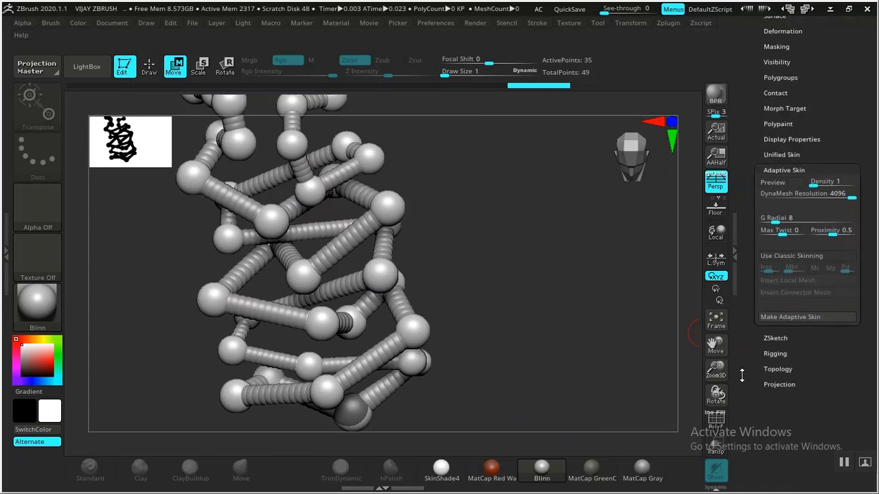
left_click(779, 184)
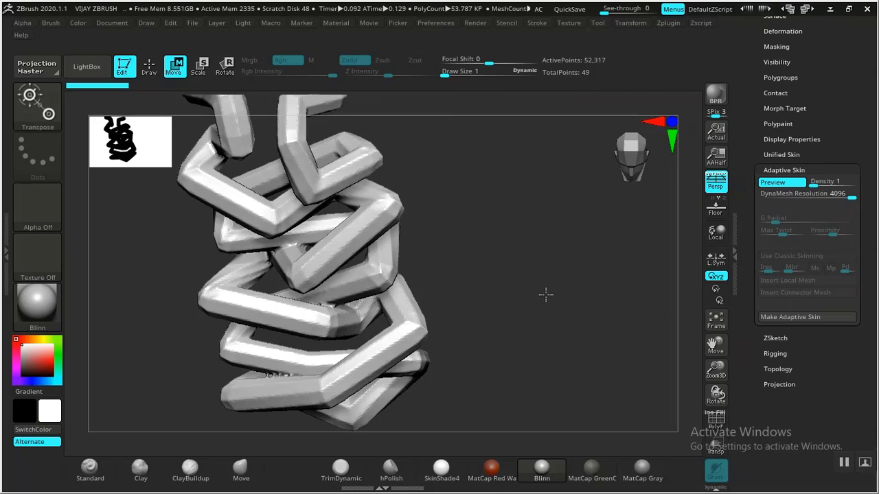
mouse_move(542, 265)
left_mouse_down()
mouse_move(555, 330)
mouse_move(554, 230)
mouse_move(550, 316)
mouse_move(545, 270)
left_mouse_up()
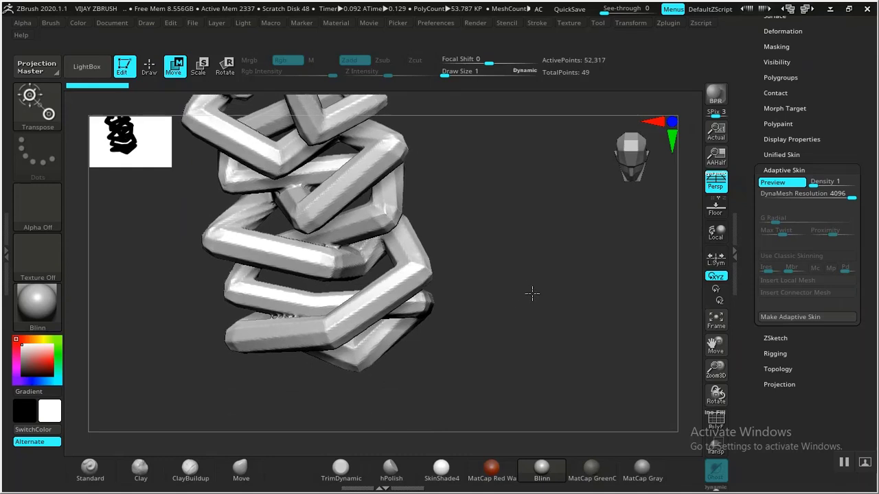
left_click_drag(540, 248, 566, 282)
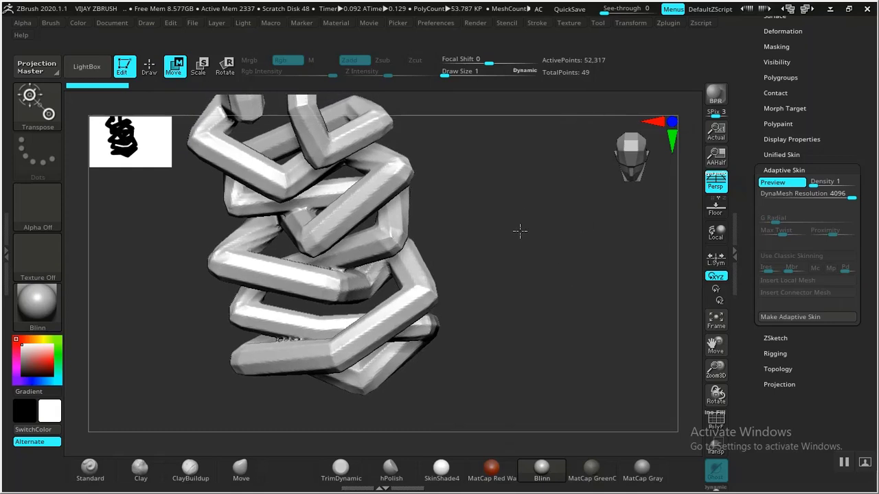
left_click_drag(520, 231, 541, 221)
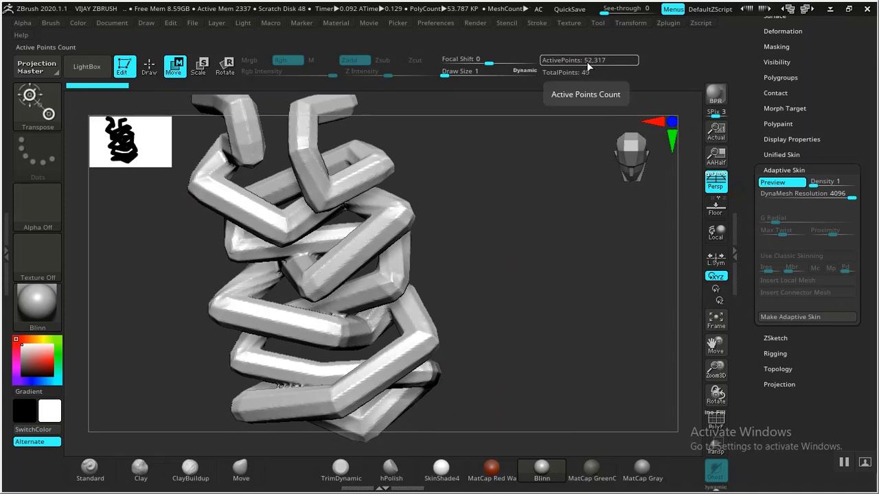
Step: Try to set the adaptive skin's DynaMesh resolution to 6000
left_click(769, 194)
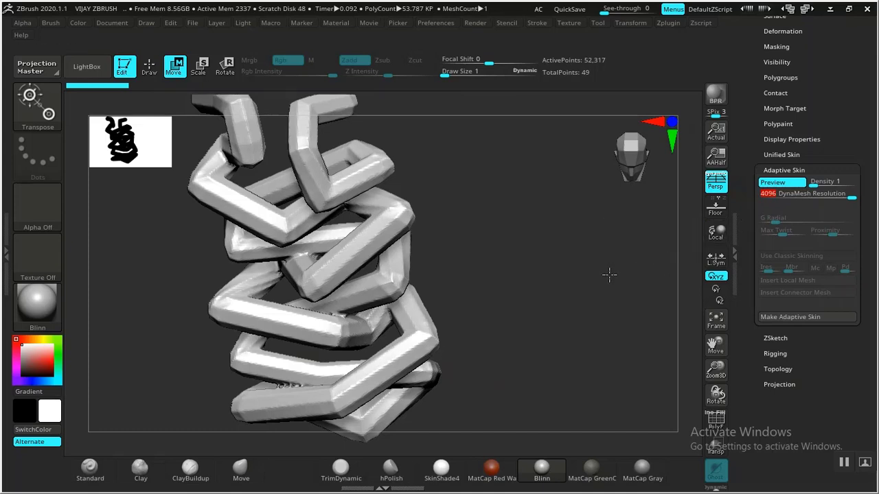
type("6000")
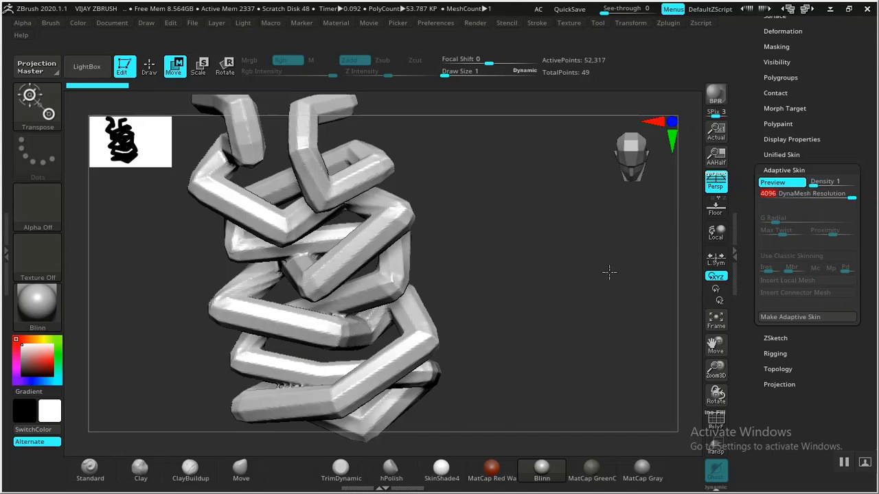
left_click_drag(530, 273, 569, 231, "alt")
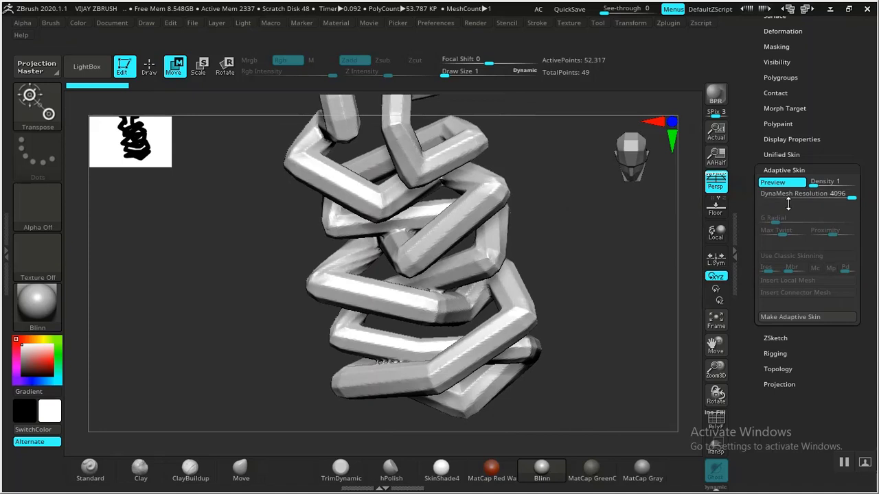
Step: Set the adaptive skin density to 4 and G Radial to 4, and return from the preview to the ZSphere display
left_click_drag(815, 186, 826, 186)
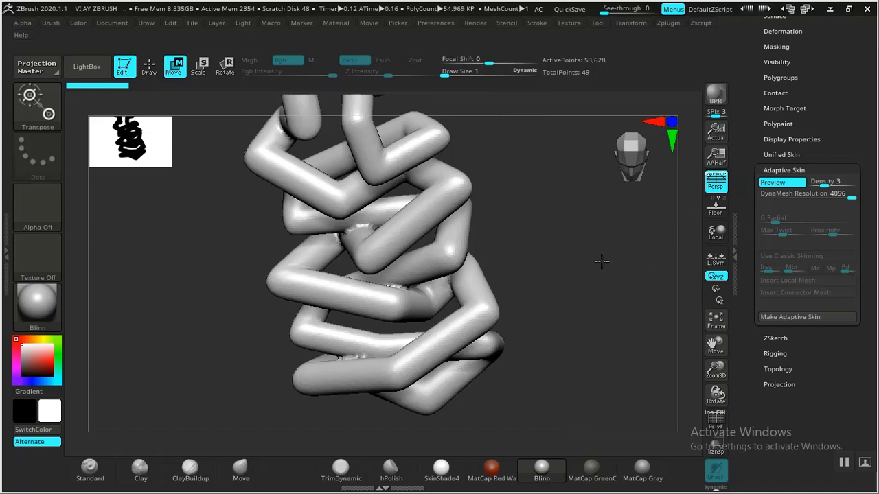
left_click(833, 182)
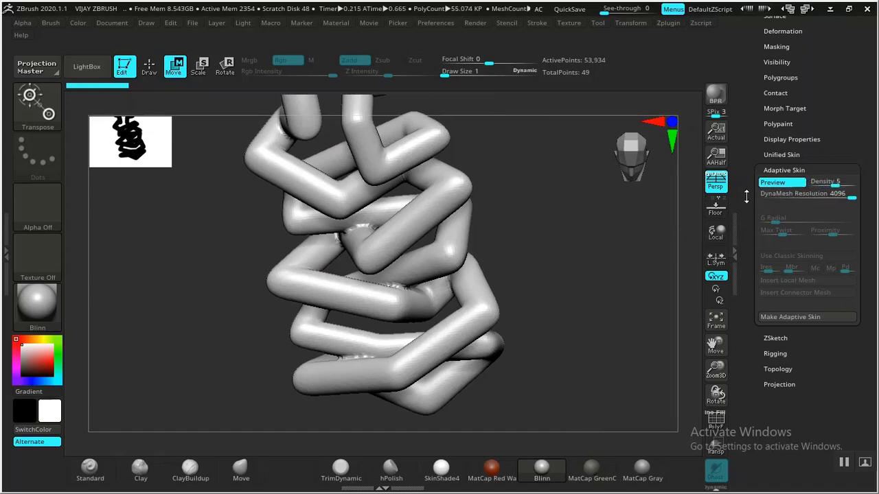
left_click(776, 186)
left_click(775, 183)
left_click(774, 183)
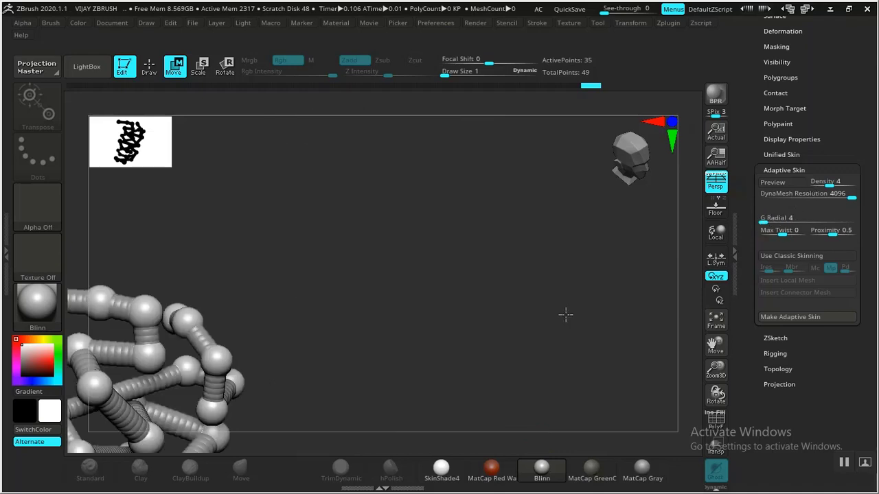
left_click_drag(566, 315, 553, 323, "alt")
left_click_drag(426, 328, 335, 314, "alt")
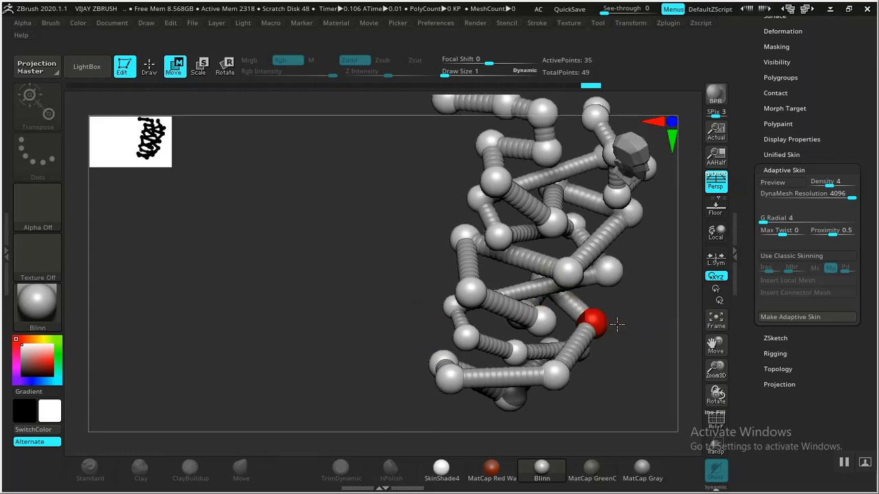
left_click_drag(617, 325, 515, 328)
key("ctrl+z")
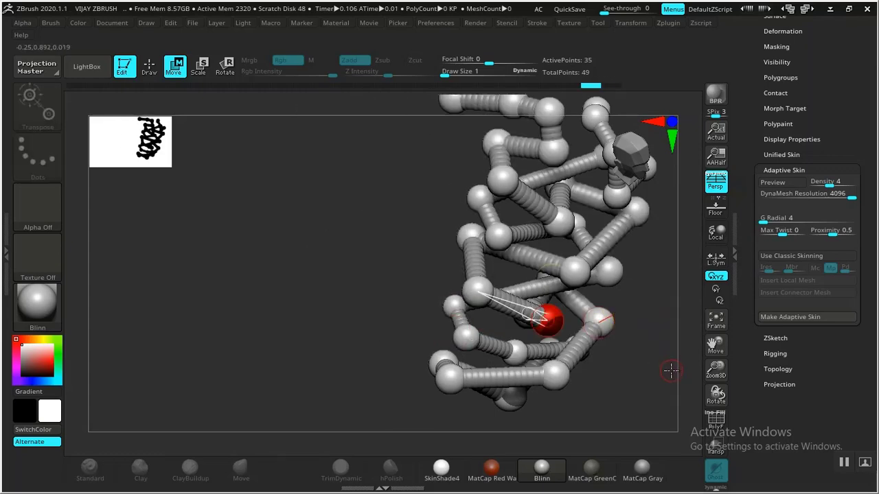
left_click_drag(672, 371, 630, 381)
key("ctrl+z")
left_click_drag(188, 278, 215, 293, "alt")
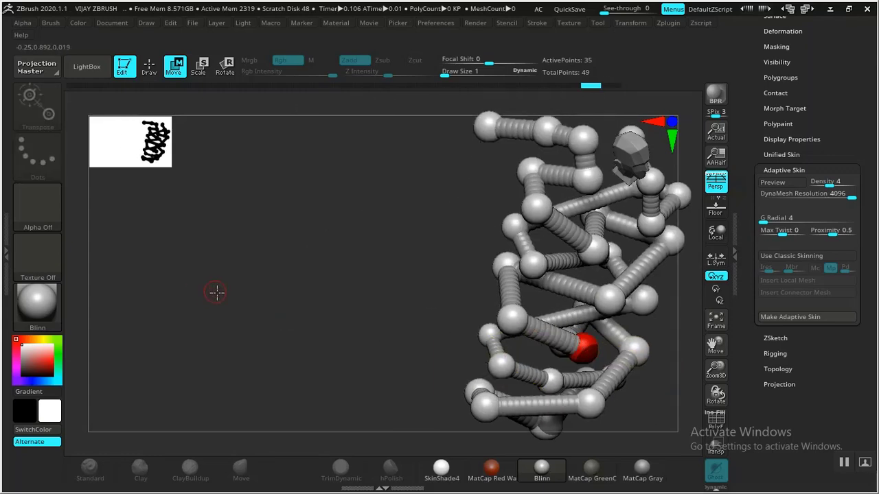
Step: Insert a smaller ZSphere into the middle diagonal lace segment and shift it slightly away from the neighbouring lace
key("q")
left_click_drag(267, 312, 144, 282, "alt")
left_click(552, 325, "alt")
key("ctrl+z")
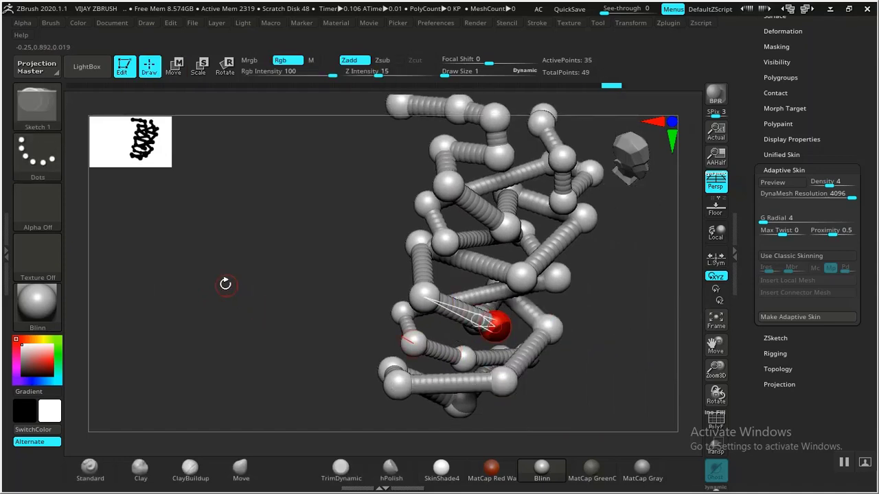
left_click_drag(226, 283, 117, 231, "alt")
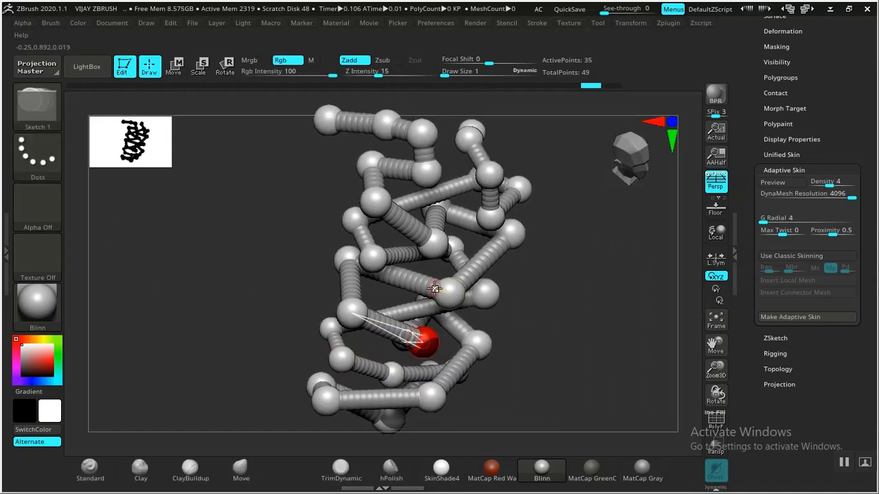
left_click(783, 185)
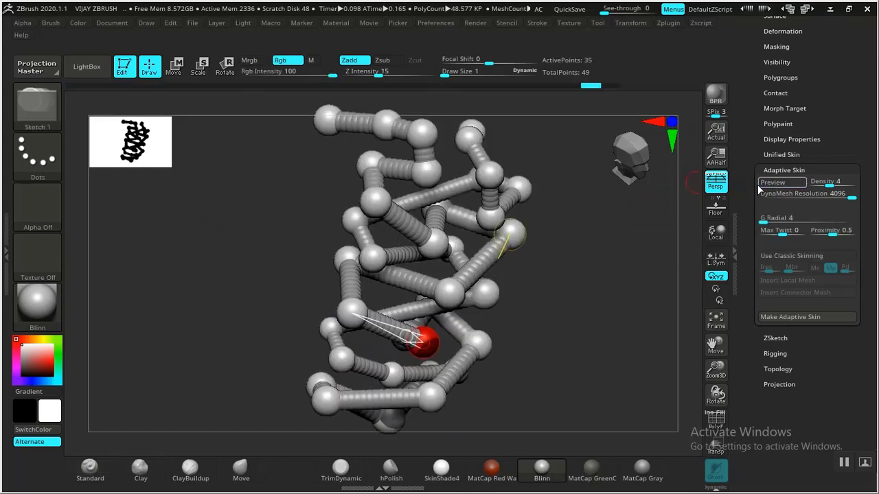
left_click(774, 183)
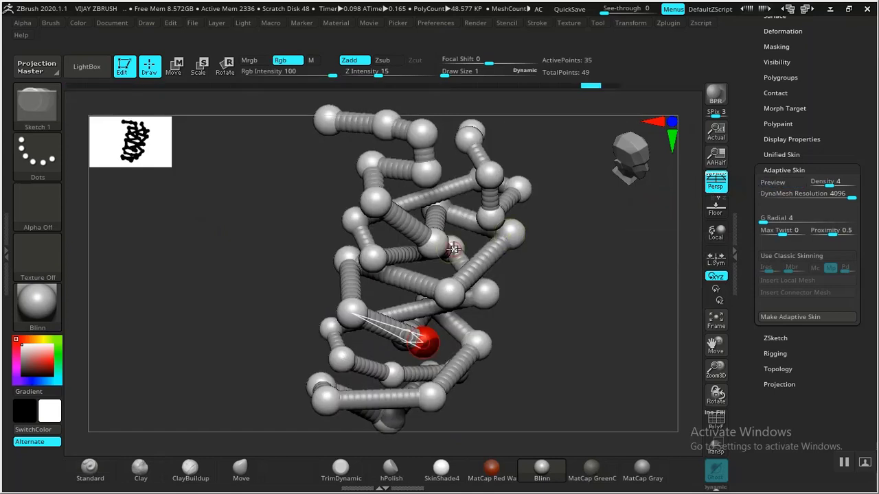
left_click(399, 275)
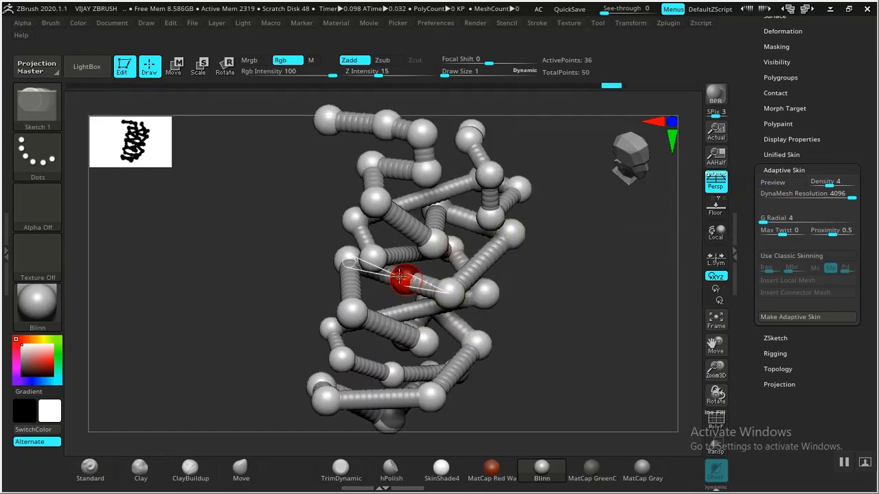
key("e")
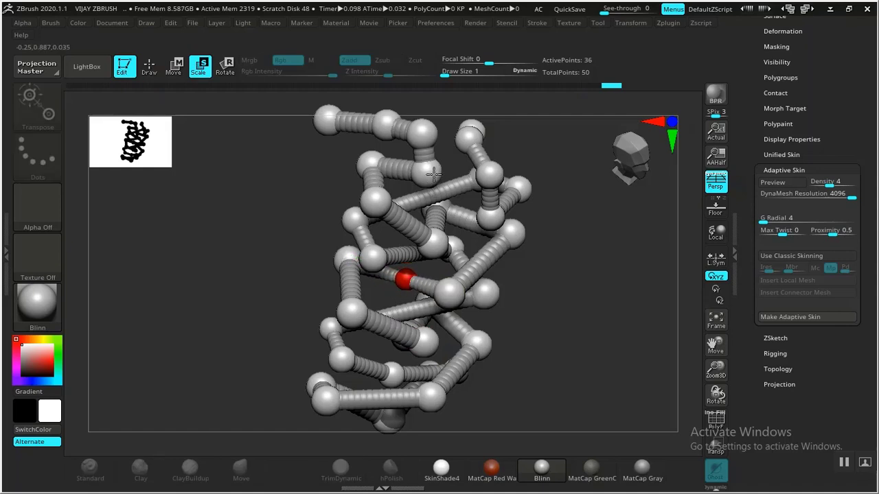
key("w")
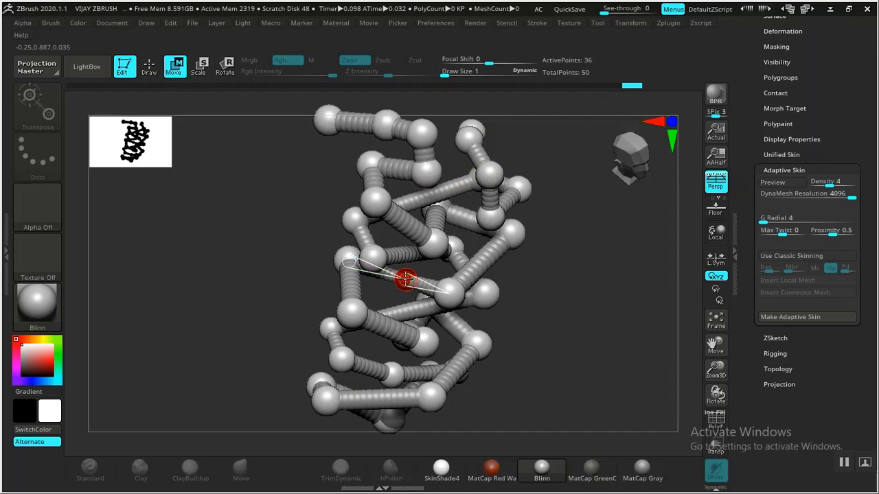
left_click_drag(405, 278, 391, 283)
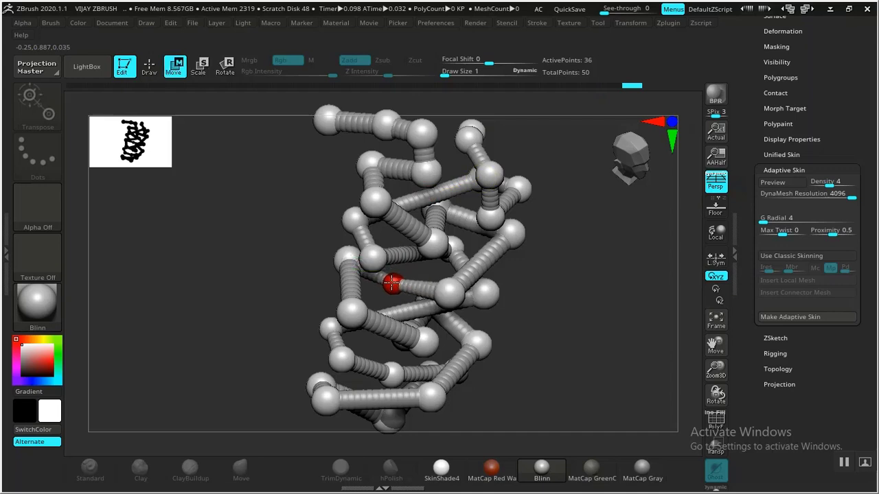
Step: Compare the adaptive skin preview with the ZSphere chain around the newly inserted ZSphere
left_click(772, 184)
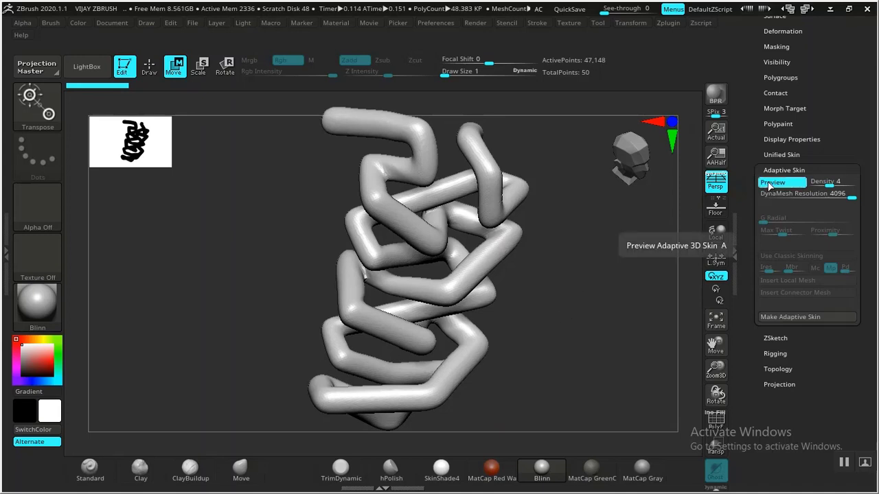
left_click(772, 183)
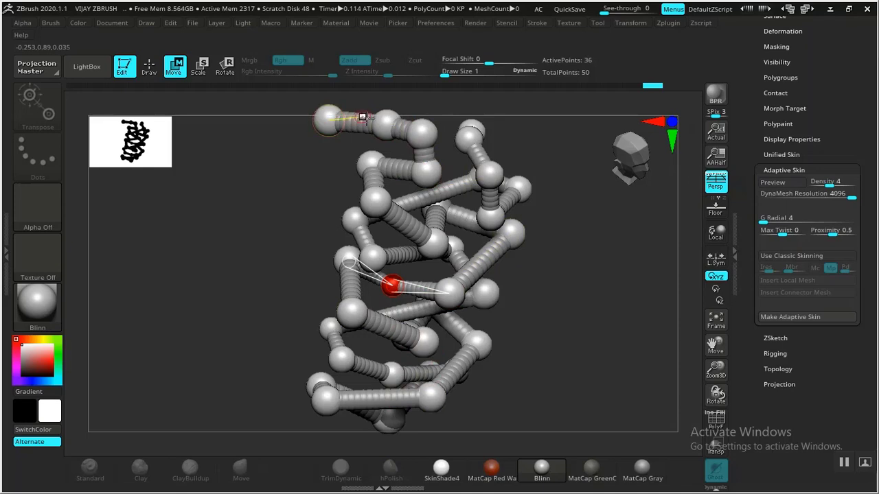
left_click(774, 182)
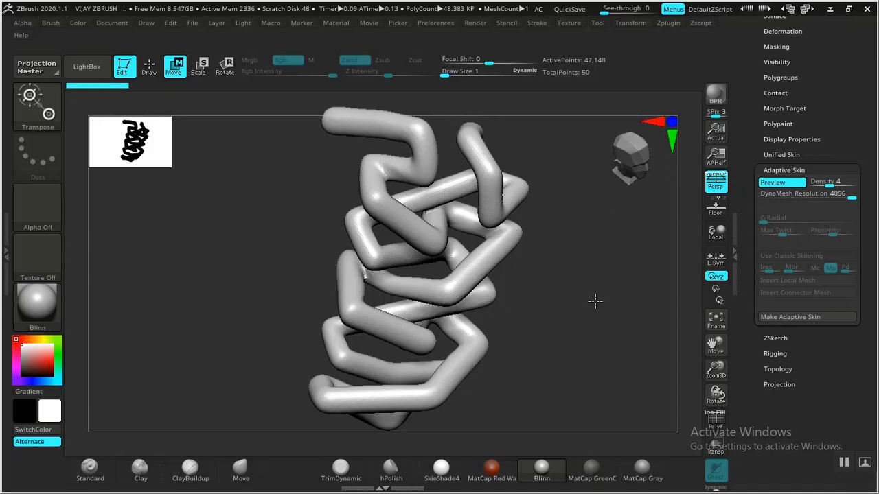
Step: Examine the previewed shoelace skin from the front and side for places where the laces touch or merge
left_click_drag(623, 314, 619, 316, "alt")
left_click_drag(281, 276, 152, 267, "alt")
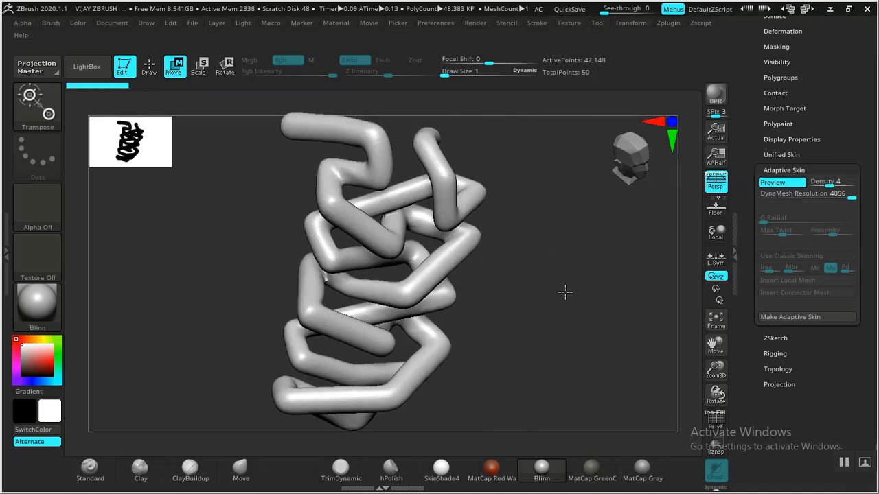
left_click_drag(566, 293, 344, 274, "alt")
key("f")
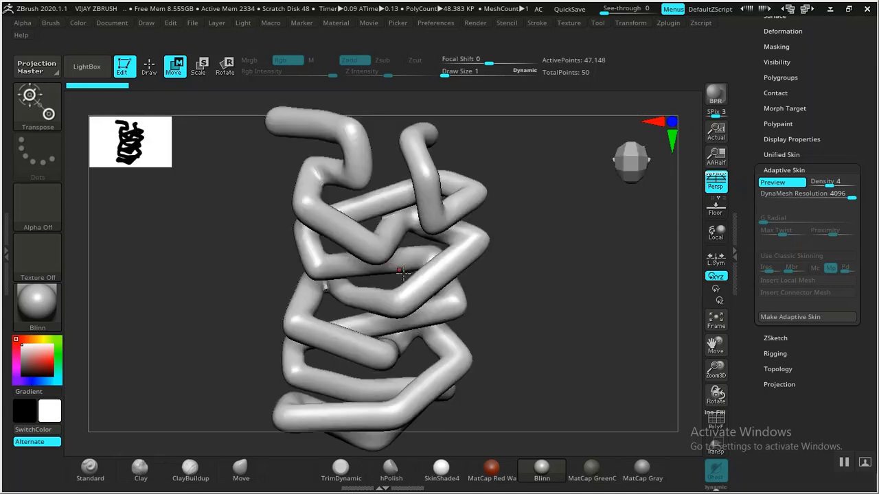
left_click_drag(581, 302, 487, 302, "shift")
key("f")
key("f")
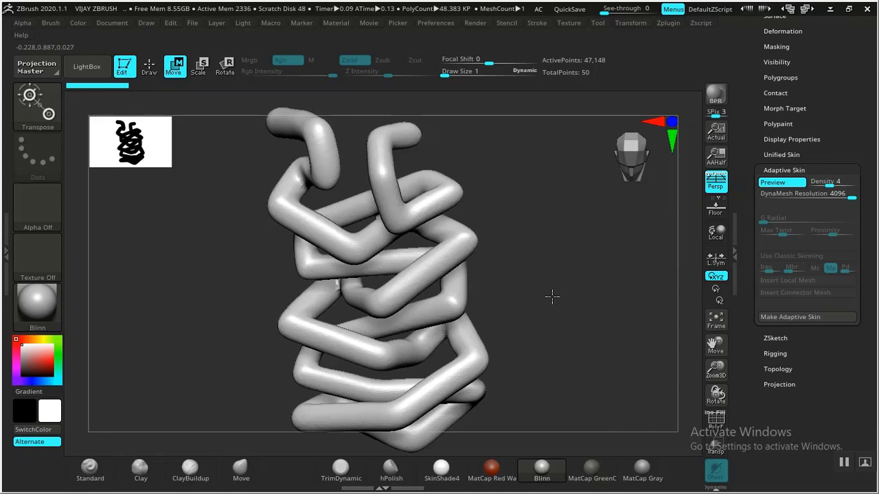
left_click_drag(554, 296, 518, 291, "shift")
key("f")
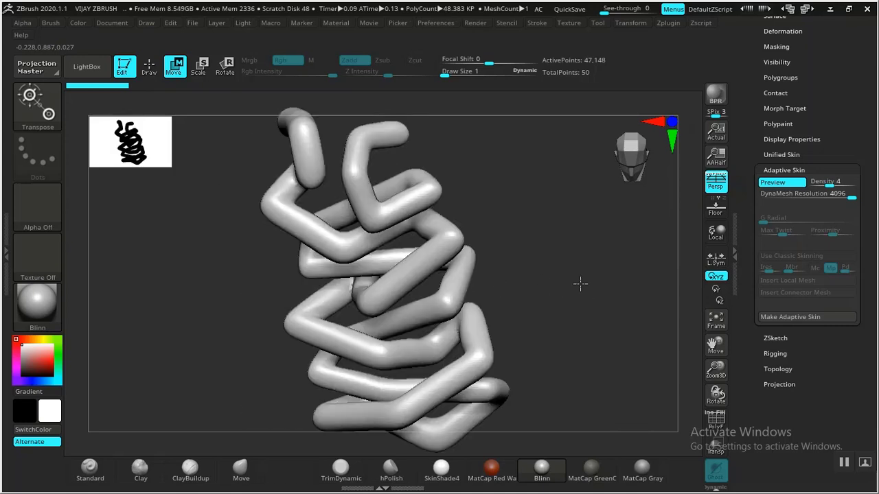
left_click_drag(581, 284, 549, 284, "shift")
left_click_drag(353, 300, 371, 293, "shift")
key("f")
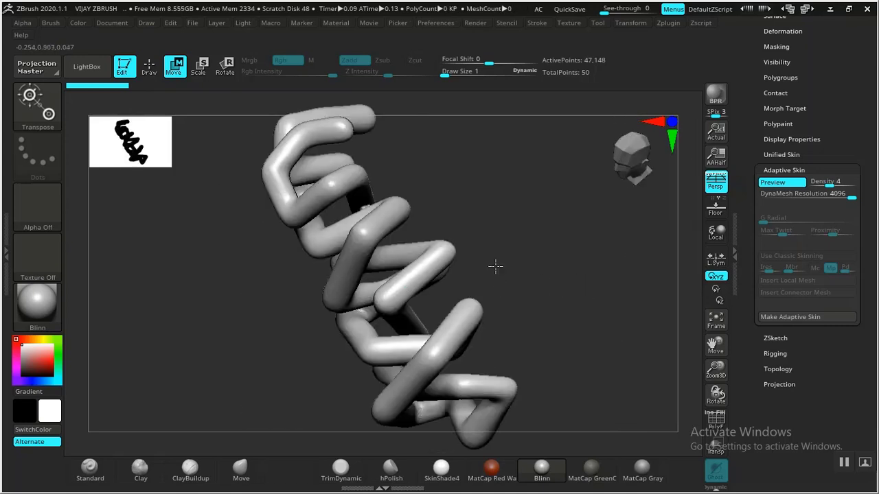
left_click_drag(557, 277, 529, 276)
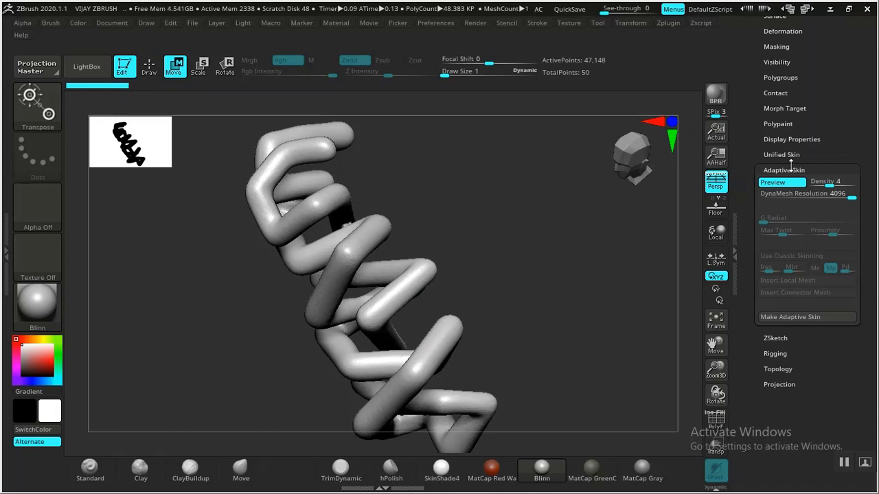
Step: Return to the ZSphere display and shrink the ZSphere at the outer bend of a middle lace loop
left_click(772, 182)
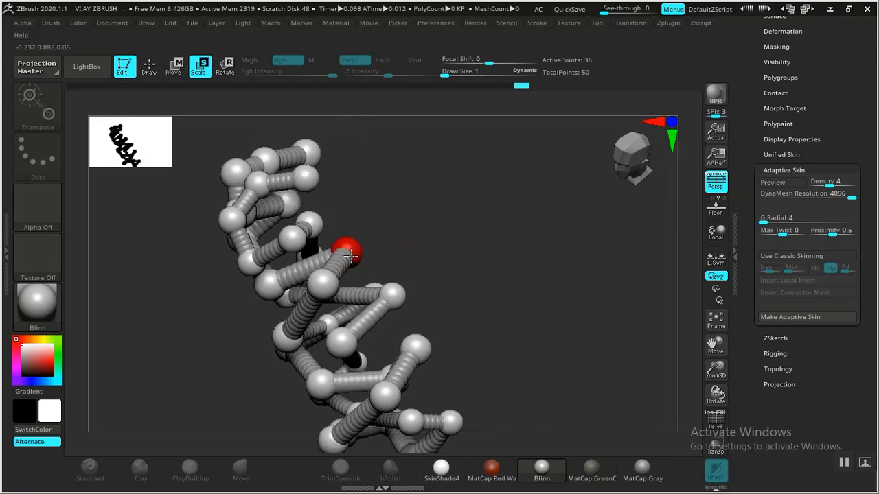
left_click_drag(348, 250, 396, 164)
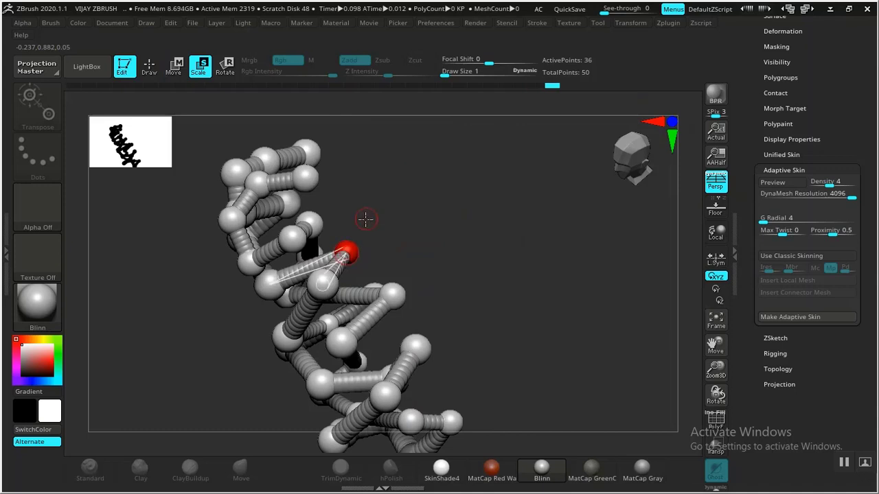
Step: Shift the ZSphere at the outer bend of the middle lace loop slightly outward and preview the adaptive skin
key("w")
left_click_drag(347, 250, 351, 255)
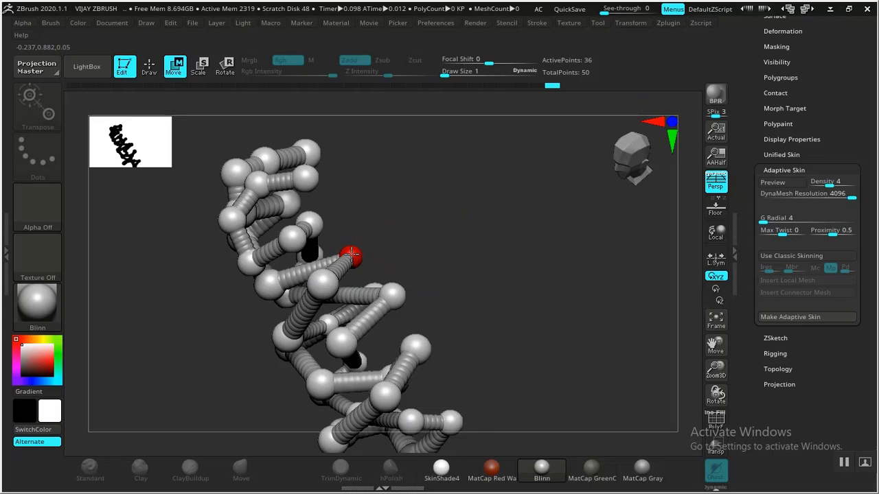
key("a")
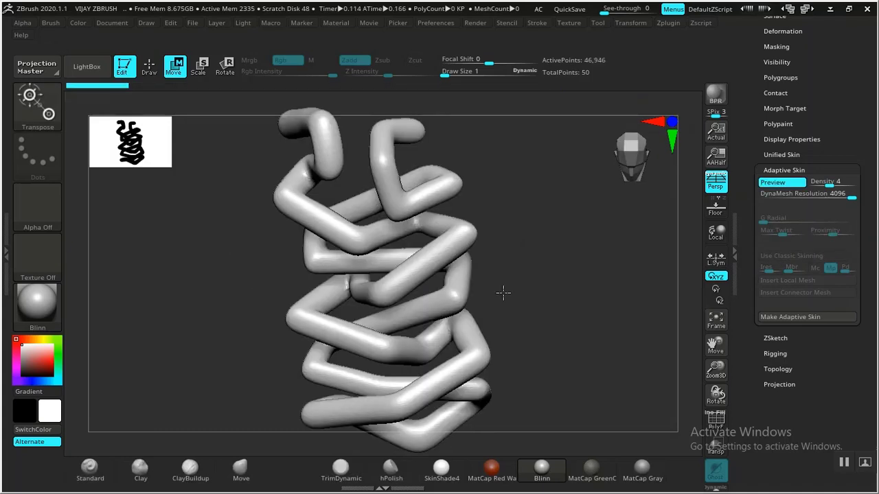
Step: Examine the previewed shoelace from the front, back and above for places where neighbouring laces touch or merge
mouse_move(504, 293)
left_mouse_down()
mouse_move(496, 288)
mouse_move(553, 286)
mouse_move(510, 296)
left_mouse_up()
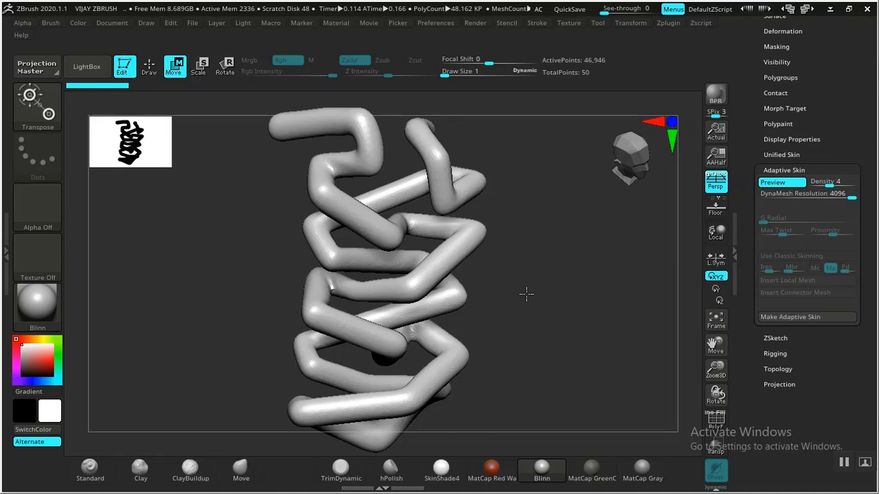
left_click_drag(526, 294, 562, 326)
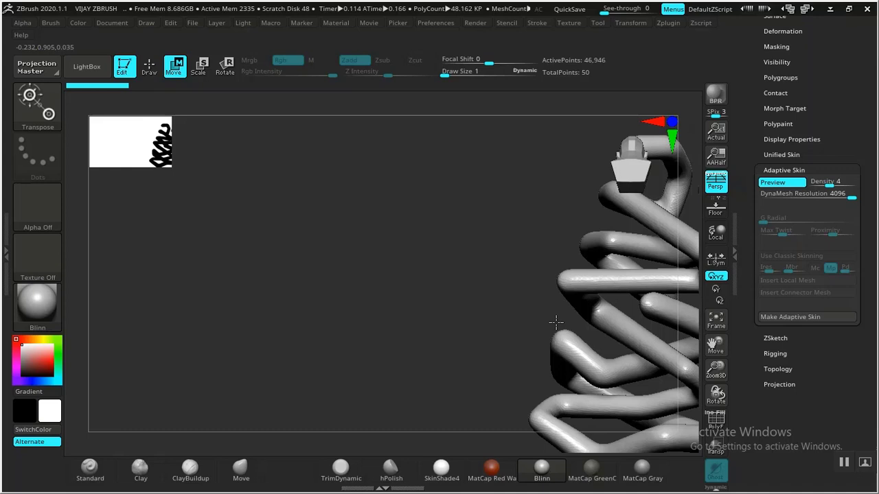
key("f")
left_click_drag(542, 307, 542, 279, "alt")
left_click_drag(540, 316, 530, 283)
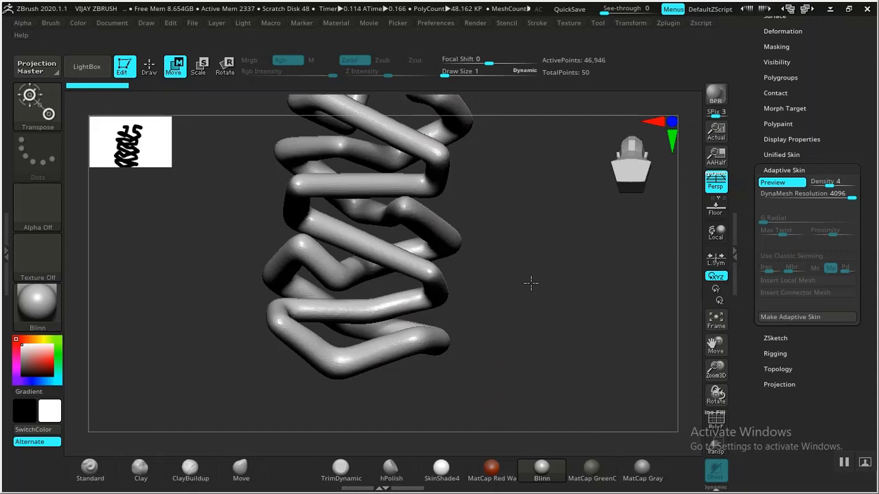
left_click_drag(531, 283, 518, 305)
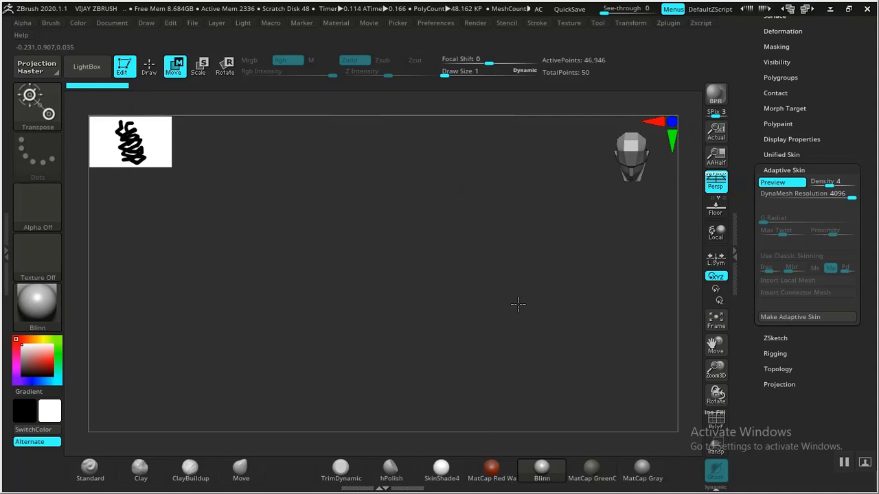
left_click_drag(518, 304, 561, 296)
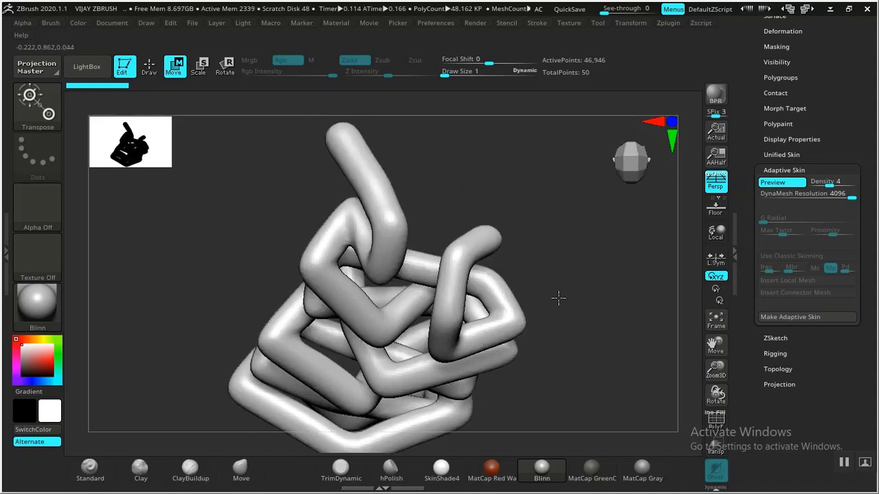
Step: Return to the ZSphere display, adjust the ZSphere at the upper outer lace bend, and preview the adaptive skin again
left_click(764, 183)
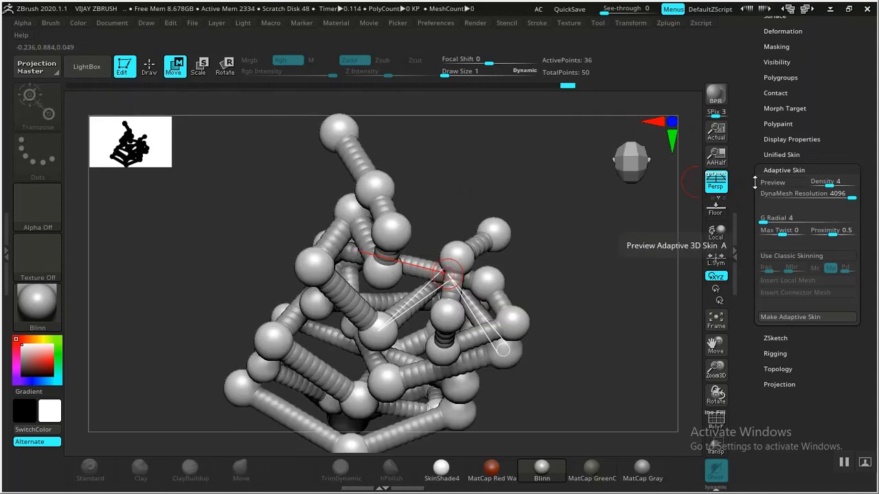
left_click(346, 208)
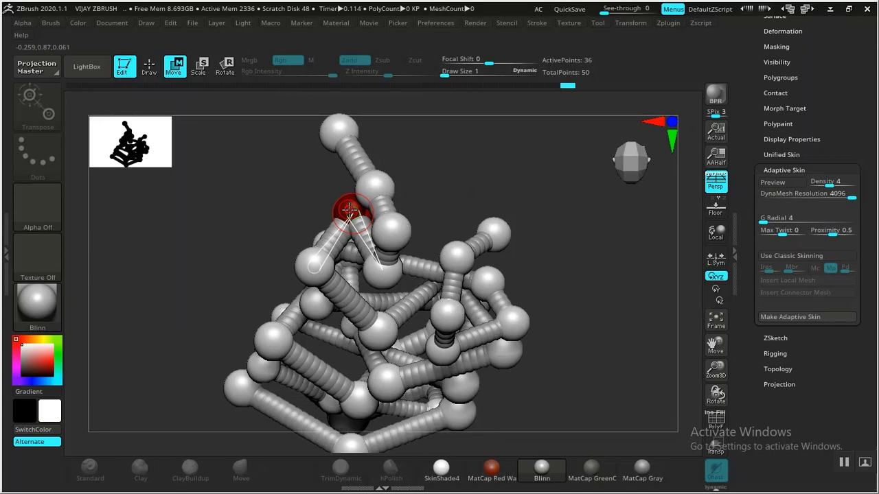
key("a")
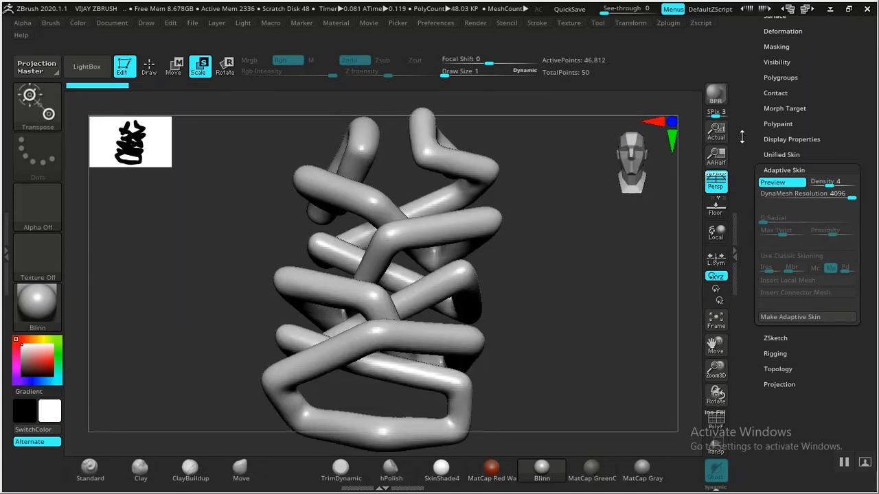
Step: Try to paste the previewed shoelace as a separate subtool below ZSphere2 and open its adaptive skin settings
scroll(776, 120, "up", 3)
left_click(776, 121)
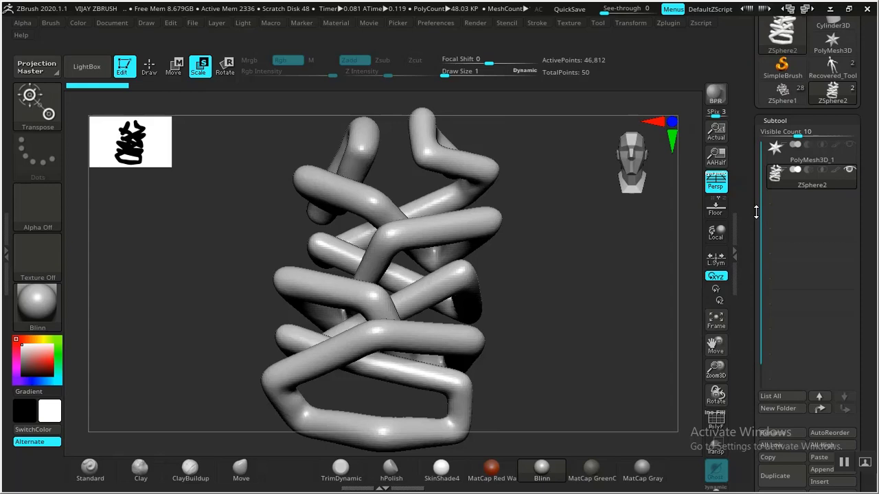
scroll(756, 213, "down", 4)
left_click(824, 79)
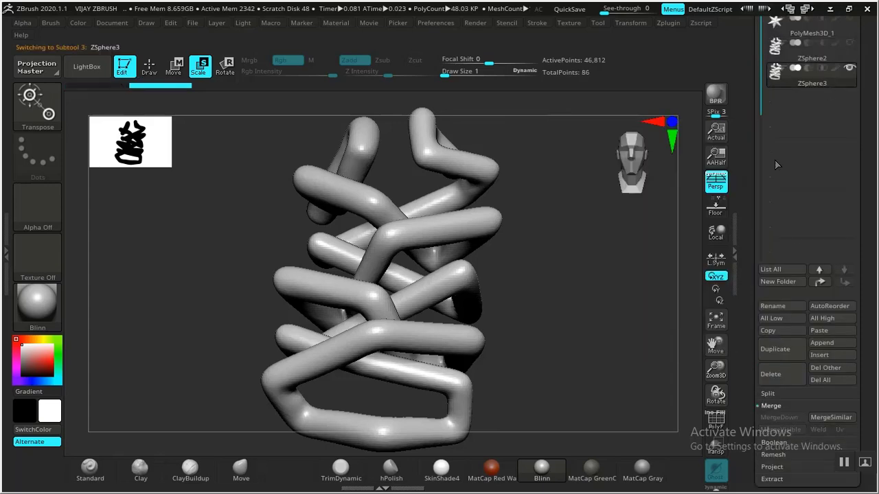
scroll(756, 178, "down", 10)
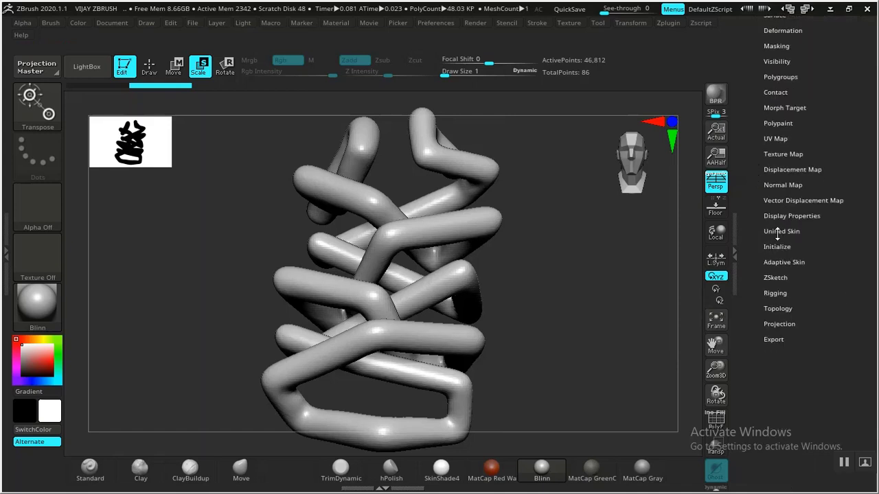
left_click(775, 262)
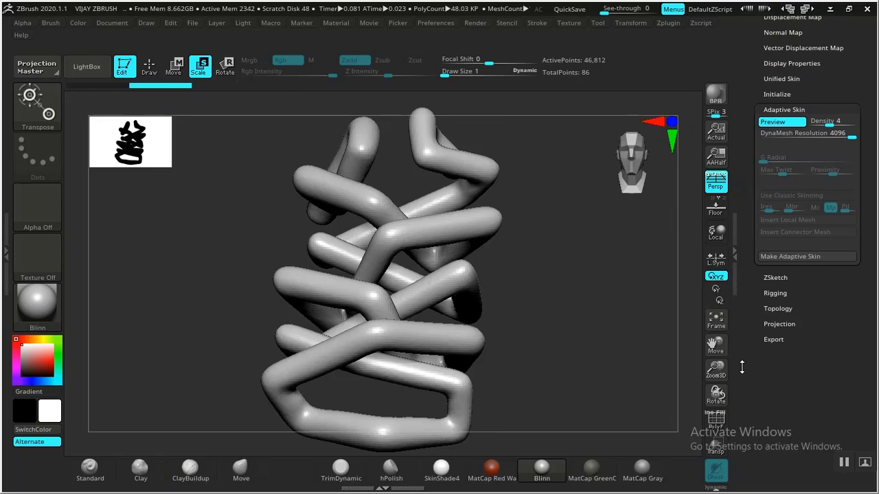
Step: Switch back to the original ZSphere2 shoelace in ZSphere display and paste a copy of it as a new subtool
left_click_drag(742, 367, 756, 79)
left_click(819, 117)
left_click(850, 129)
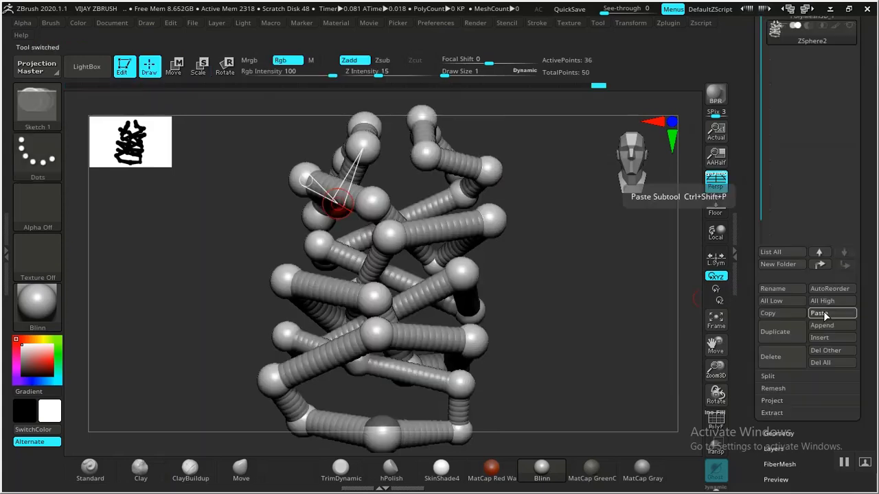
left_click(821, 313)
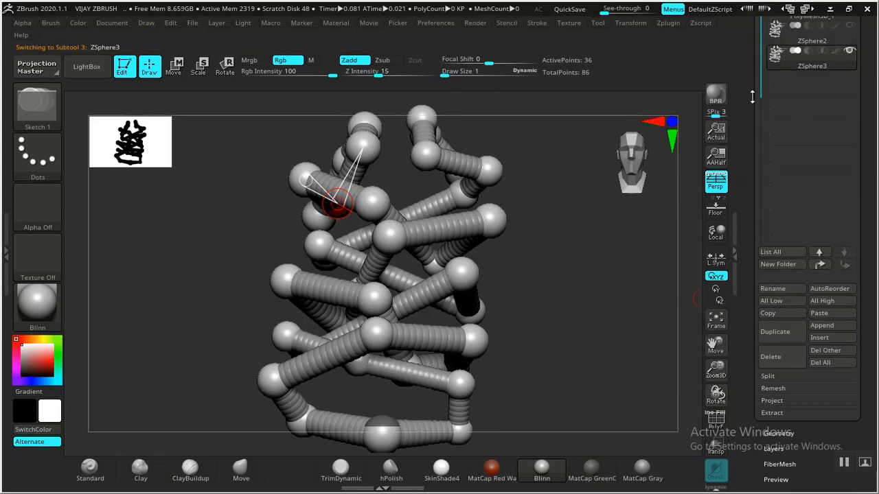
scroll(818, 69, "up", 1)
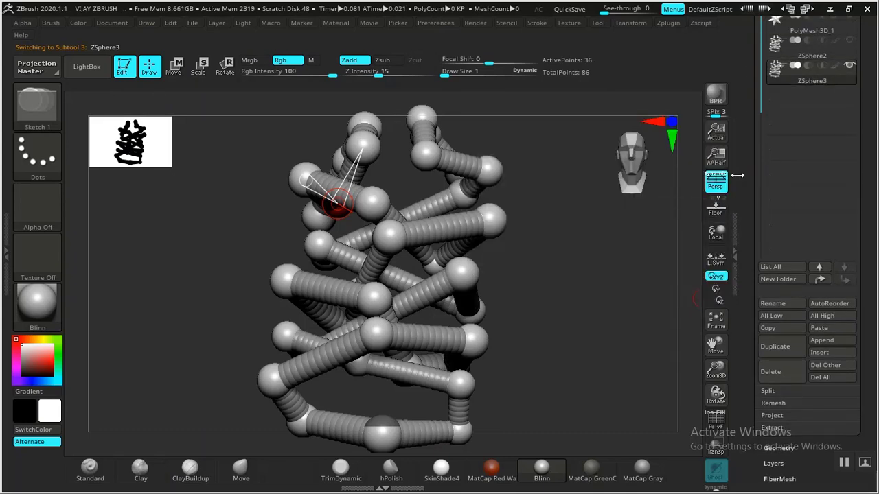
Step: Preview the adaptive skin of the pasted shoelace copy and make an adaptive skin mesh from it
left_click_drag(741, 174, 747, 71)
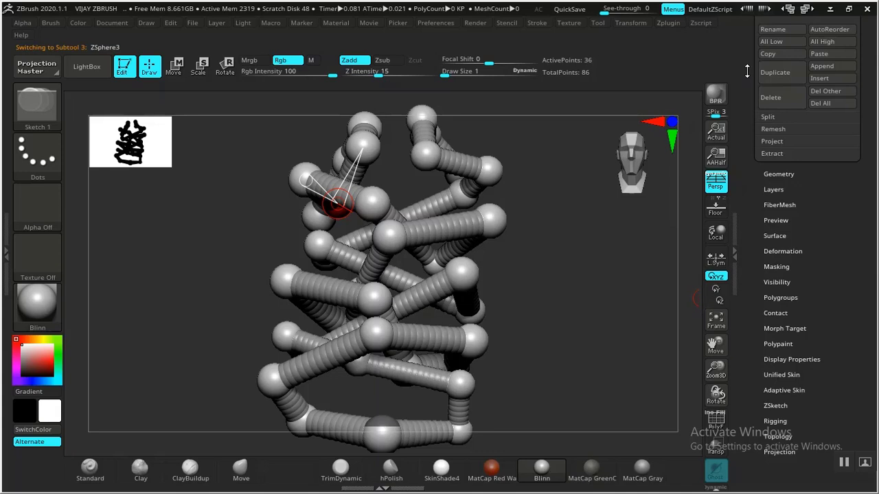
left_click(783, 390)
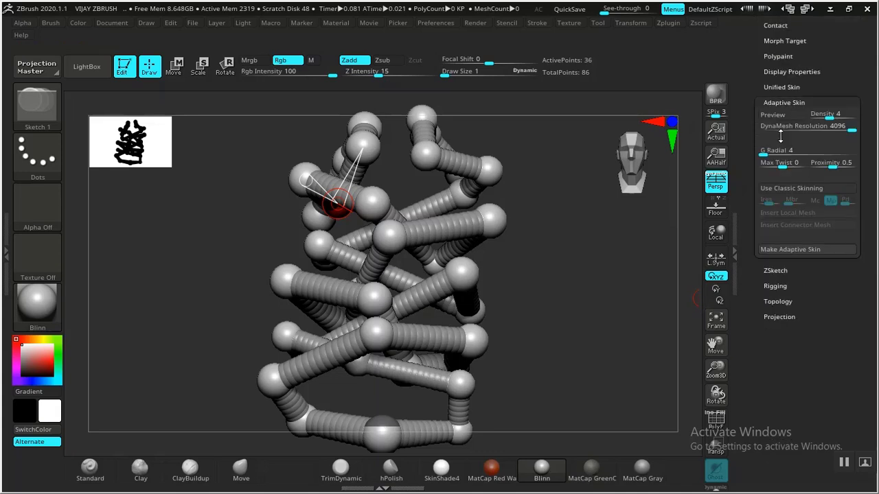
key("a")
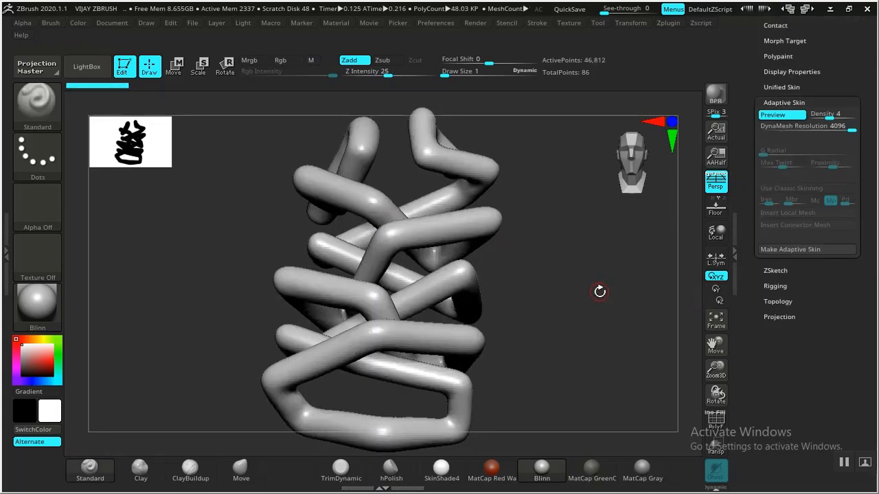
left_click(780, 252)
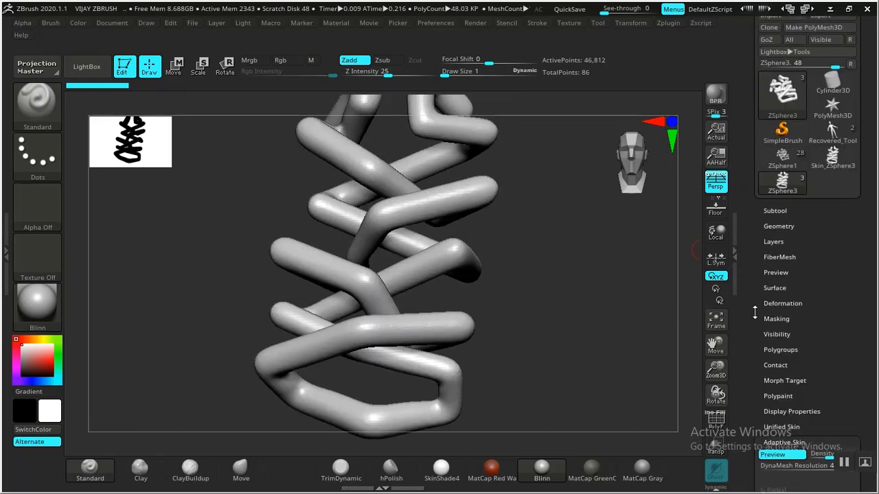
Step: Copy the skinned ZSphere3 shoelace subtool and paste it into the shoe model's subtool list
left_click(774, 212)
left_click_drag(746, 326, 749, 263)
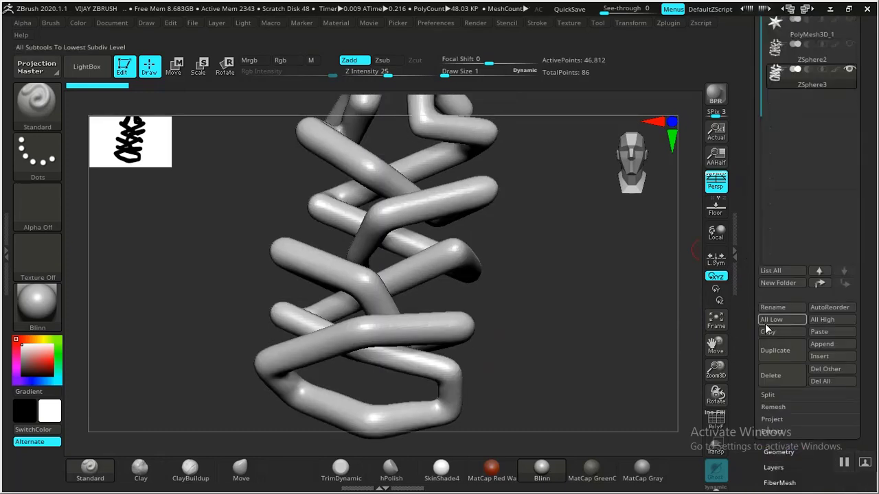
scroll(777, 218, "up", 3)
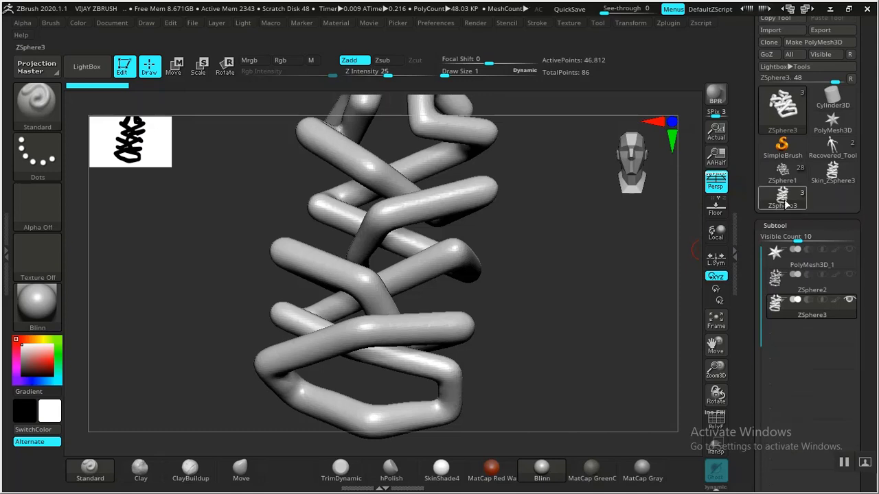
mouse_move(790, 180)
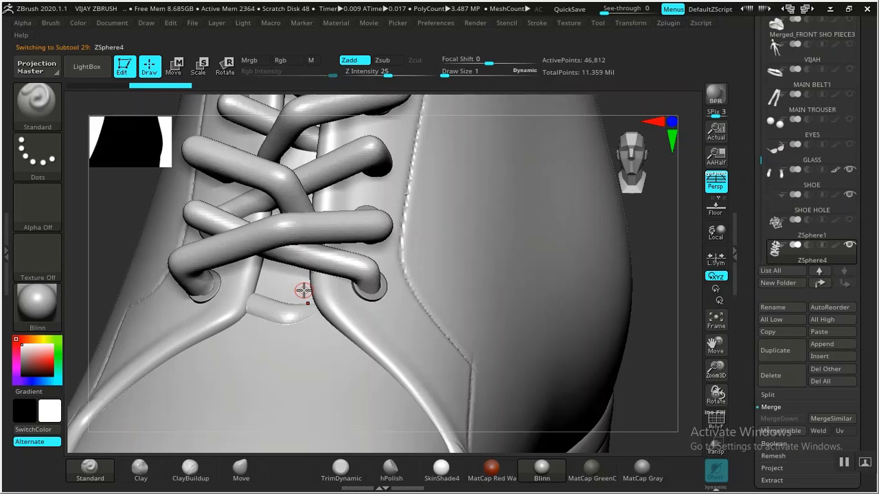
left_click_drag(656, 338, 708, 469)
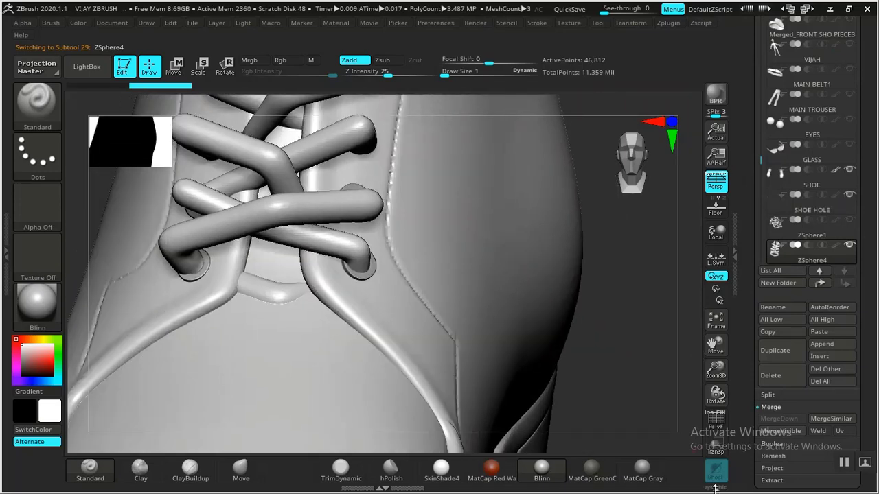
Step: Save the project over the existing main .ZPR file, leaving the Copy version alone, and confirm replacing it
left_click(849, 8)
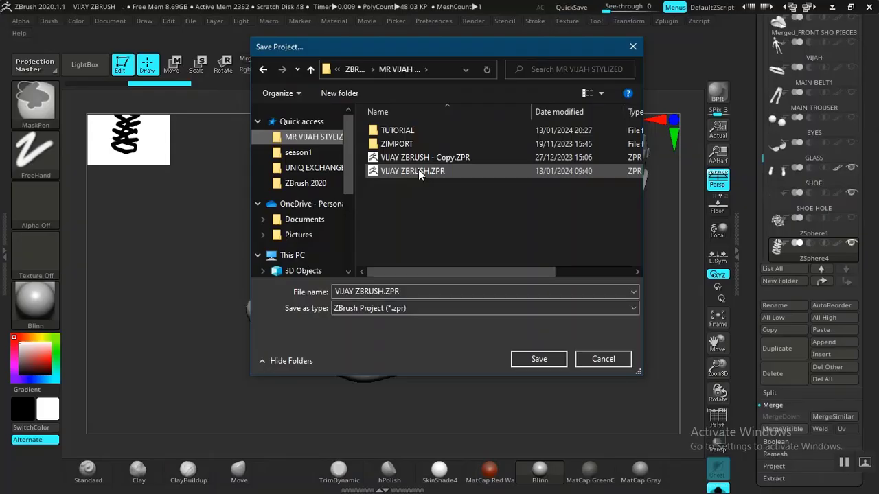
left_click(419, 171)
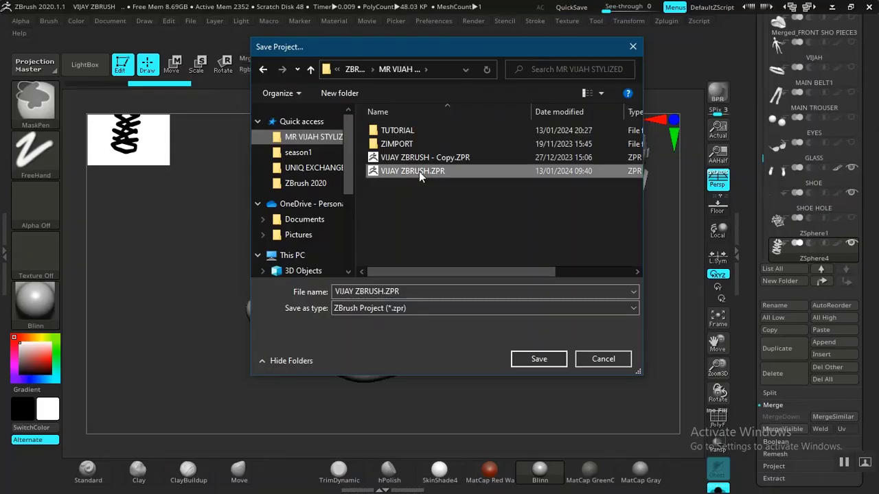
left_click(525, 361)
left_click(478, 249)
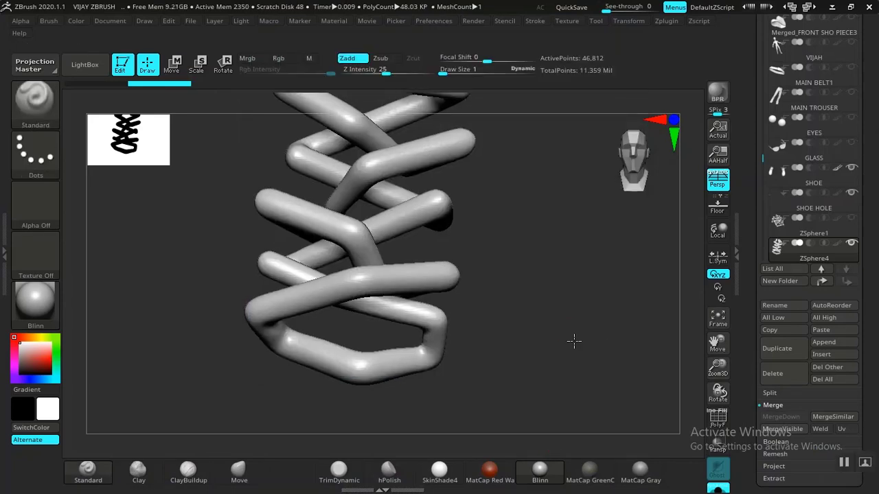
Step: Paste another copy of the shoelace mesh into the shoe model and slim its laces with the Inflate deformation
mouse_move(574, 341)
left_mouse_down()
mouse_move(569, 377)
mouse_move(586, 355)
mouse_move(575, 356)
left_mouse_up()
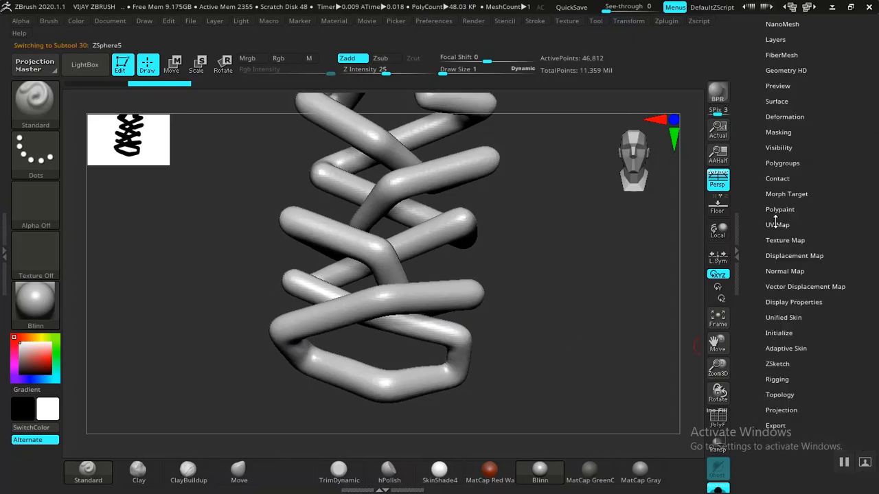
left_click(783, 117)
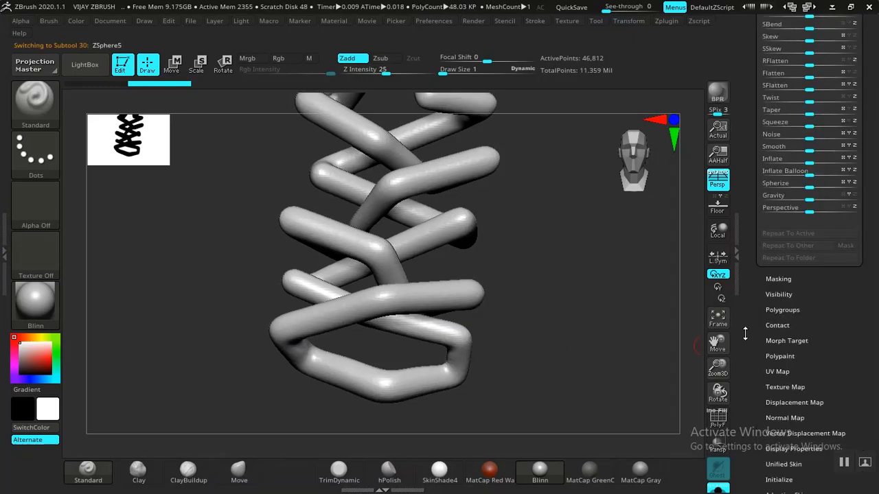
left_click_drag(751, 295, 743, 350)
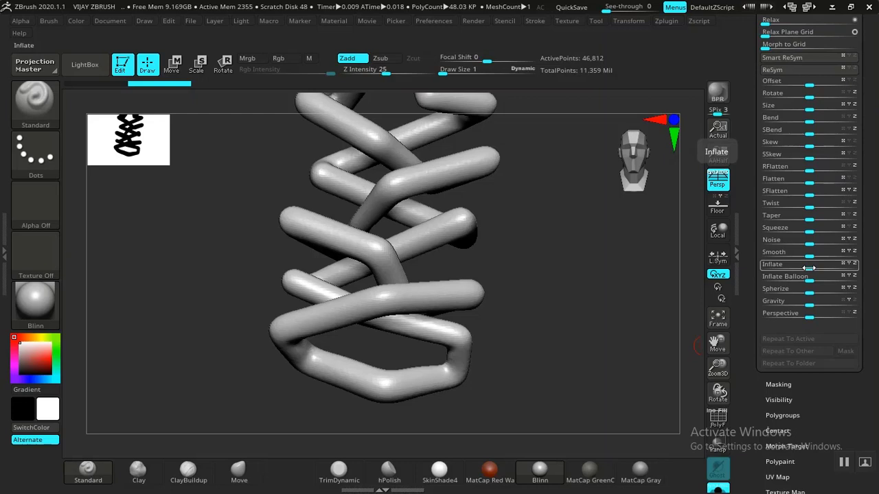
left_click_drag(809, 268, 811, 268)
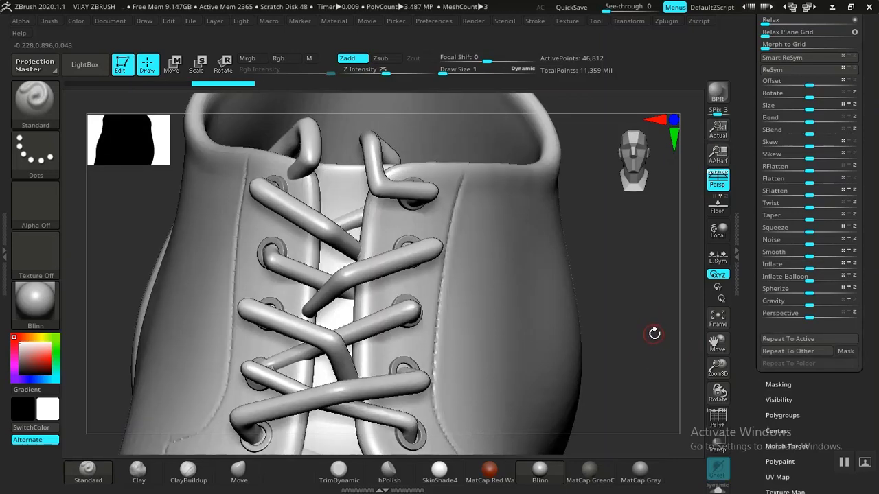
Step: Examine the slimmed laces on the shoe from the front and side, checking their fit in the eyelets
left_click_drag(657, 304, 670, 265, "alt")
left_click_drag(638, 345, 636, 79, "alt")
left_click_drag(625, 328, 614, 445, "alt")
left_click_drag(609, 249, 606, 344, "alt")
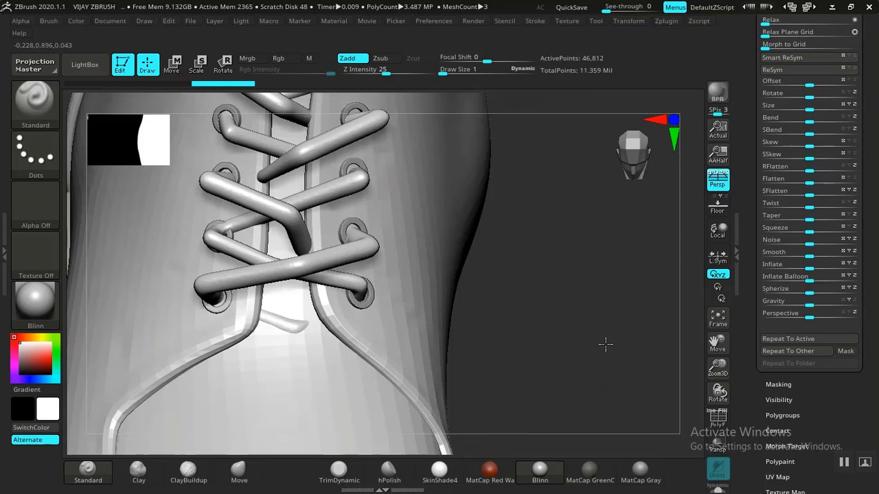
left_click_drag(605, 344, 255, 241)
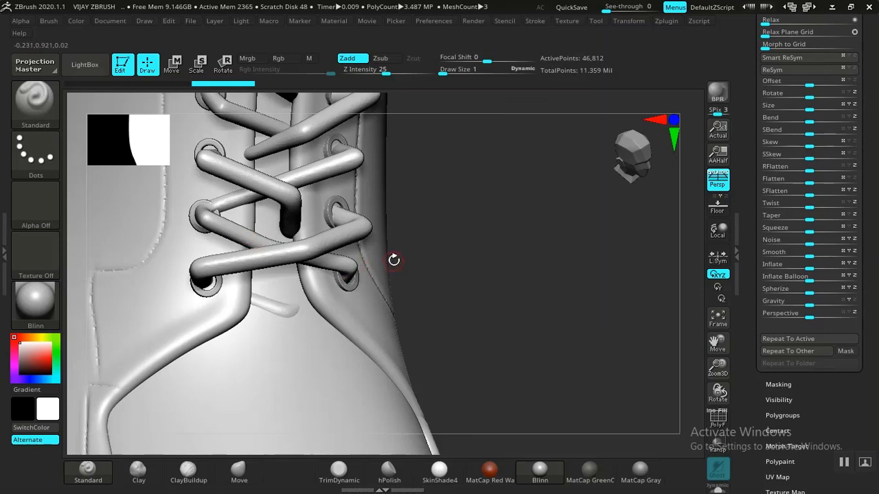
key("shift+d")
left_click_drag(491, 358, 508, 231)
left_click_drag(488, 271, 495, 300)
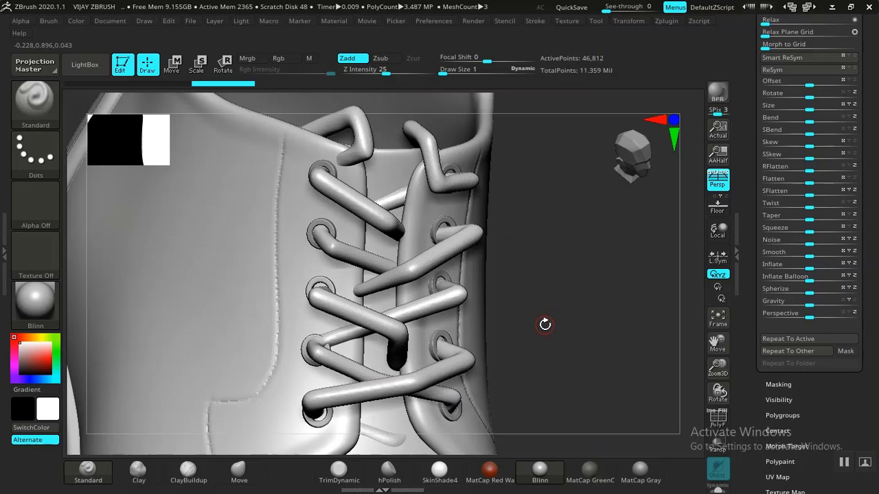
Step: Try to slim the laces further with the Inflate deformation, and undo it
left_click_drag(545, 324, 470, 314)
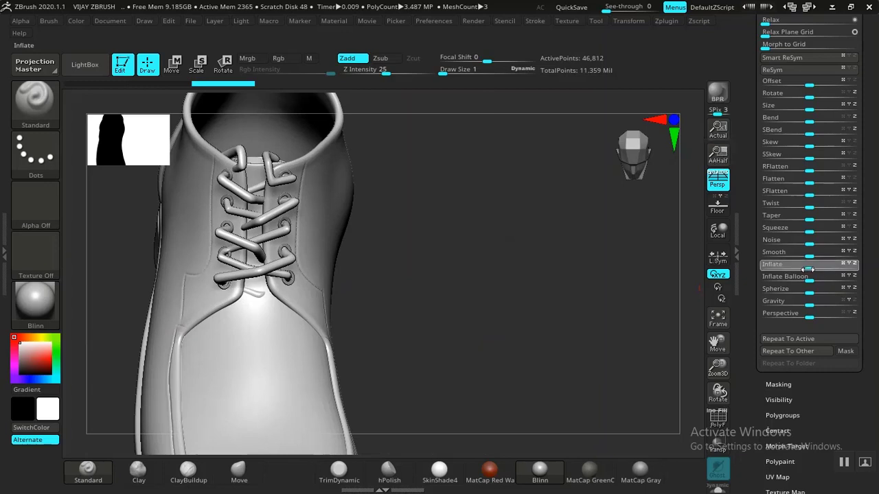
mouse_move(812, 265)
left_mouse_down()
mouse_move(805, 279)
mouse_move(810, 269)
left_mouse_up()
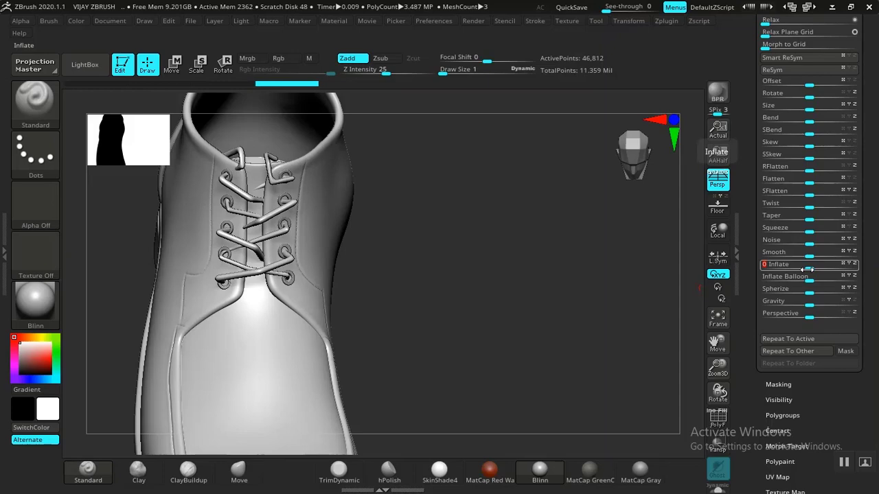
key("ctrl+z")
mouse_move(447, 295)
left_mouse_down("alt")
mouse_move(460, 289)
mouse_move(476, 325)
mouse_move(491, 300)
left_mouse_up("alt")
key("shift")
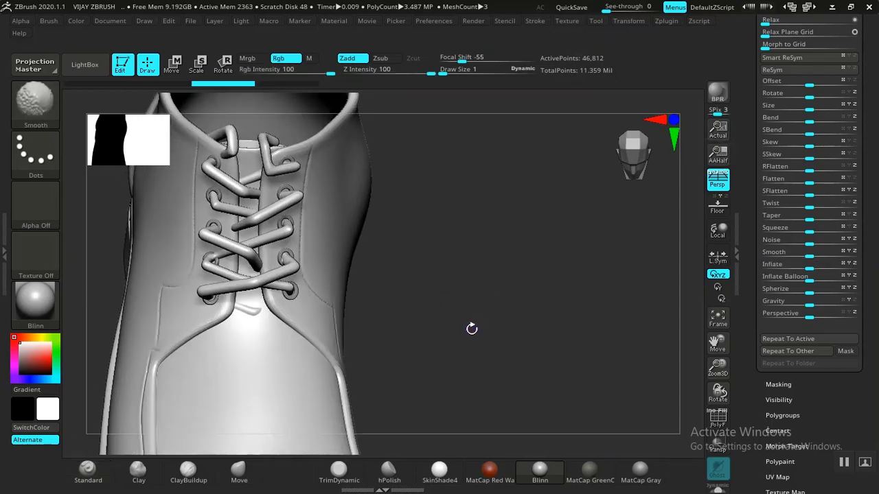
Step: Isolate one crossing lace segment by its polygroup, hide that segment instead, and bring the complete lace back into view
key("shift+f")
key("shift+f")
mouse_move(481, 338)
left_mouse_down("alt")
mouse_move(532, 287)
mouse_move(587, 197)
mouse_move(589, 357)
mouse_move(518, 371)
mouse_move(520, 342)
left_mouse_up("alt")
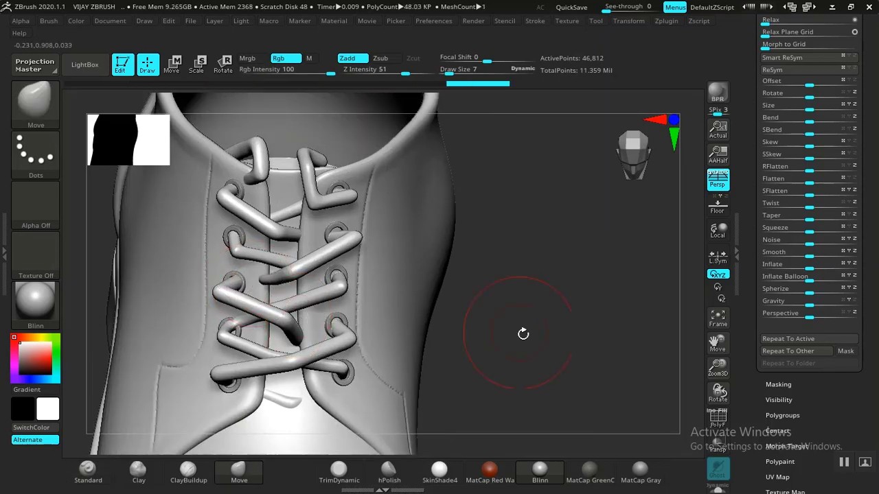
left_click_drag(524, 334, 445, 311)
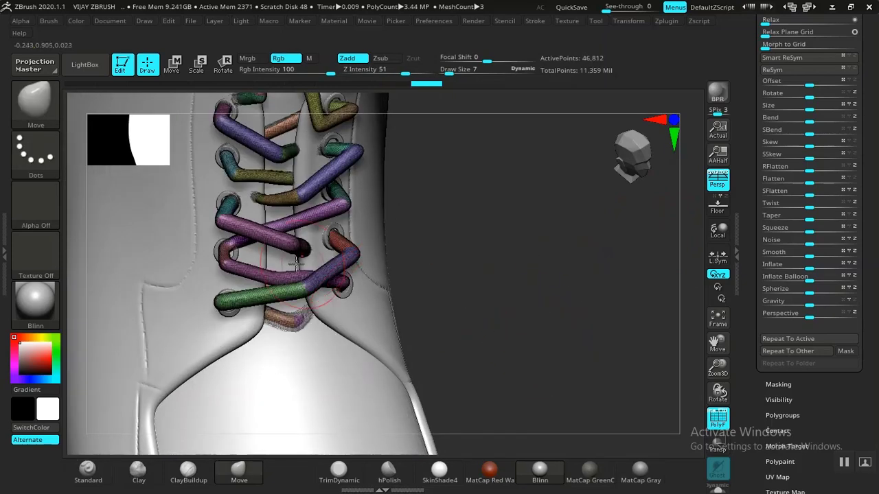
left_click(287, 246, "ctrl+shift")
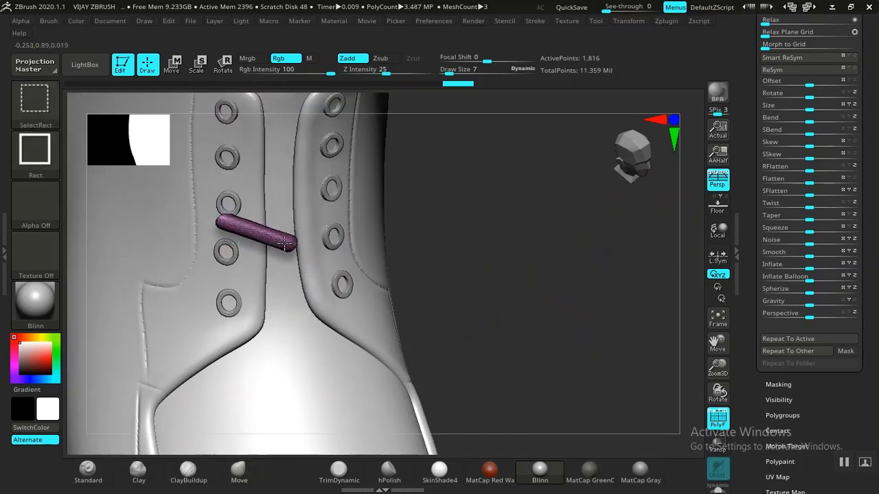
left_click(299, 250, "ctrl+shift")
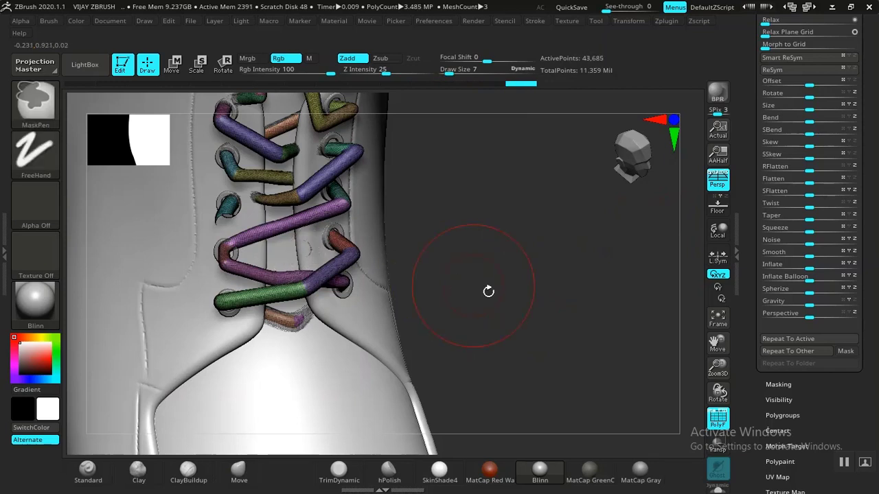
left_click(522, 323, "ctrl+shift")
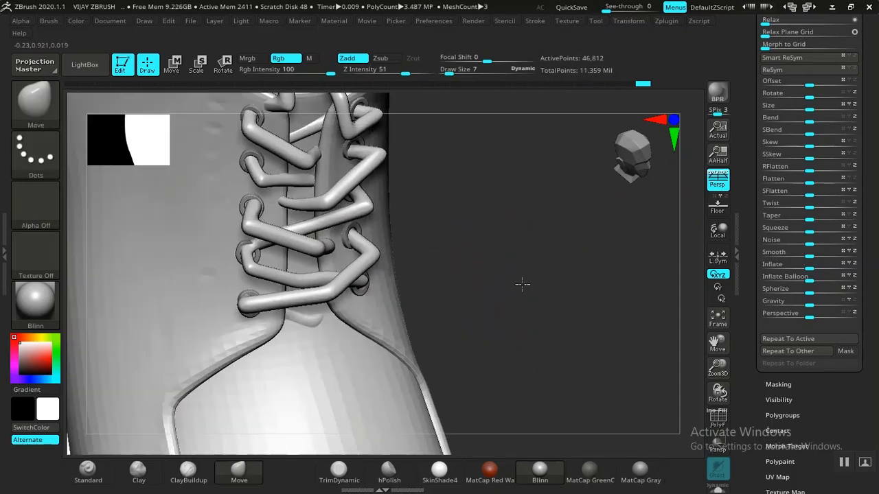
Step: Mask all laces except the strand at the second-lowest eyelet, adjust it at the eyelet with the Move brush, and clear the mask
left_click_drag(523, 284, 497, 281, "alt")
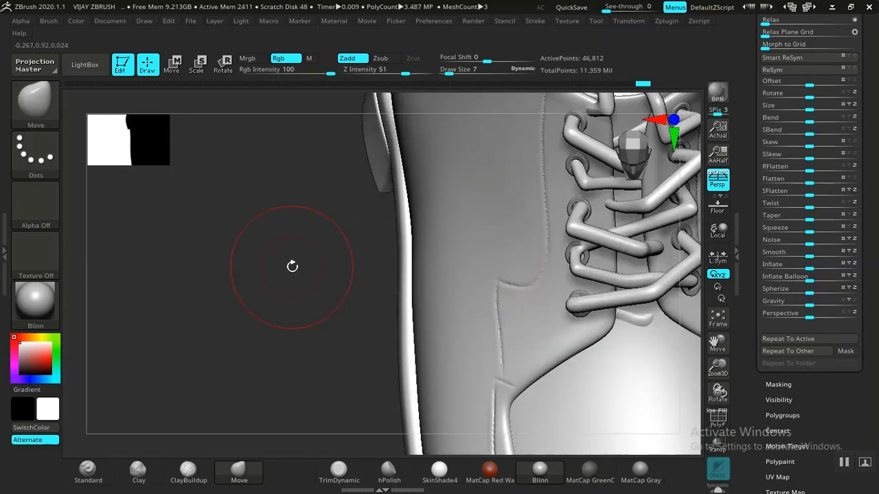
left_click_drag(290, 265, 496, 244)
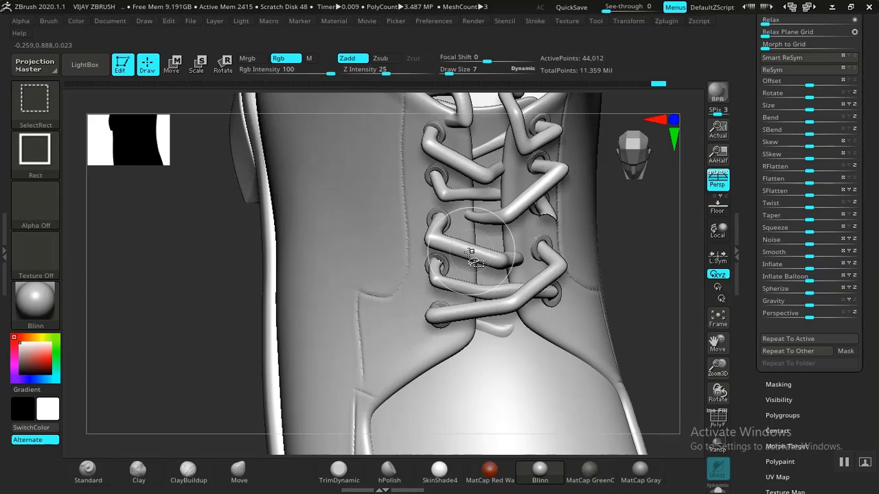
mouse_move(471, 252)
left_mouse_down()
mouse_move(514, 265)
mouse_move(540, 289)
left_mouse_up()
key("f")
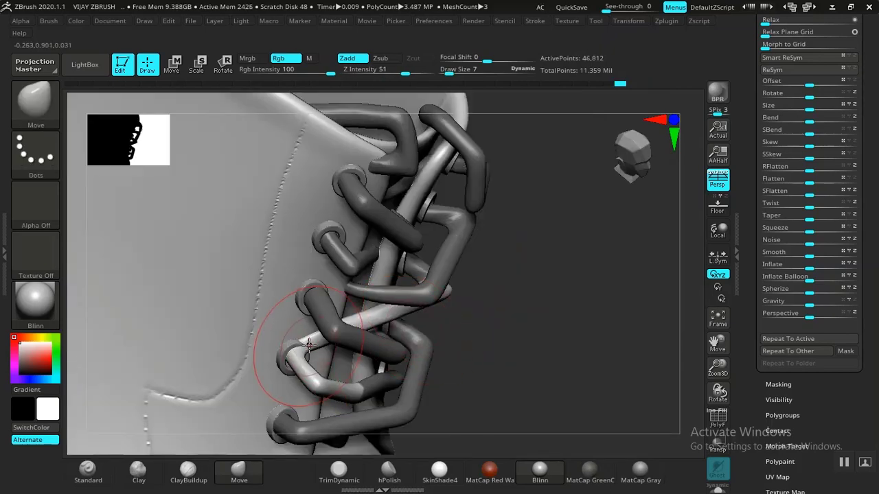
left_click_drag(309, 343, 307, 347)
left_click(307, 346, "alt")
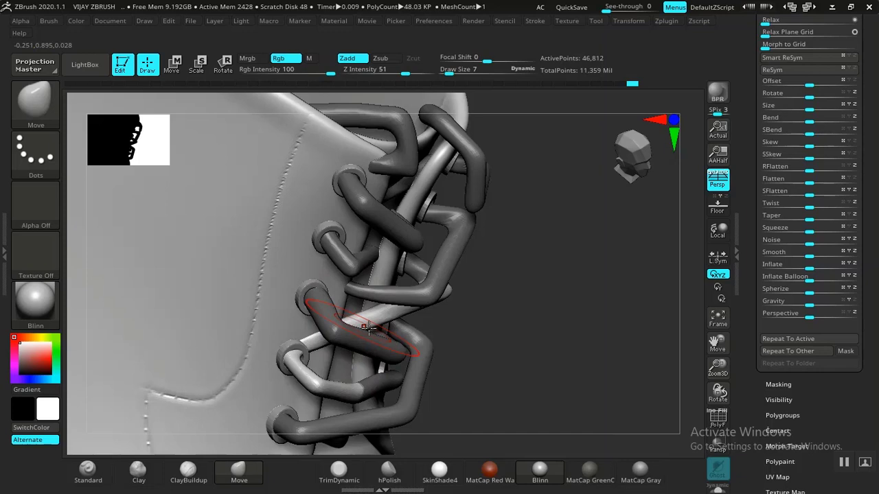
mouse_move(537, 326)
left_mouse_down()
mouse_move(583, 310)
mouse_move(578, 297)
left_mouse_up()
left_click_drag(413, 212, 439, 219, "ctrl+alt")
left_click_drag(548, 311, 618, 355, "ctrl")
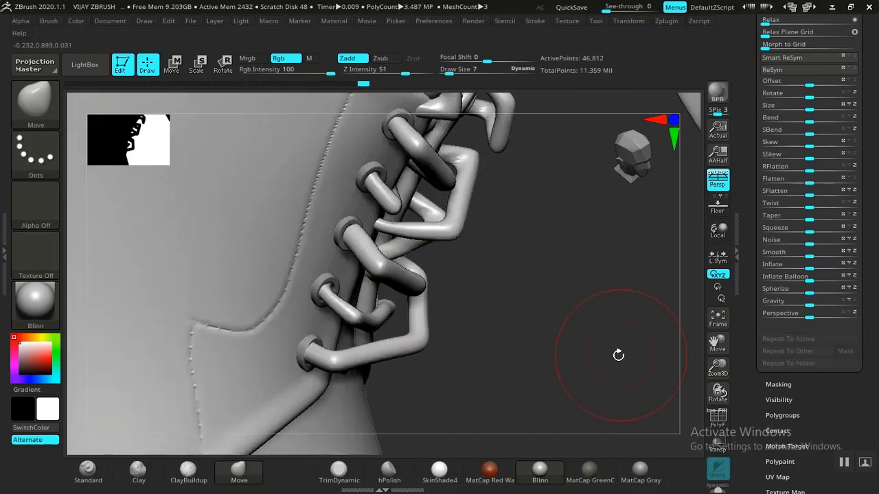
Step: Solo the shoelace subtool and smooth its surface with the Polish deformation
left_click(718, 488)
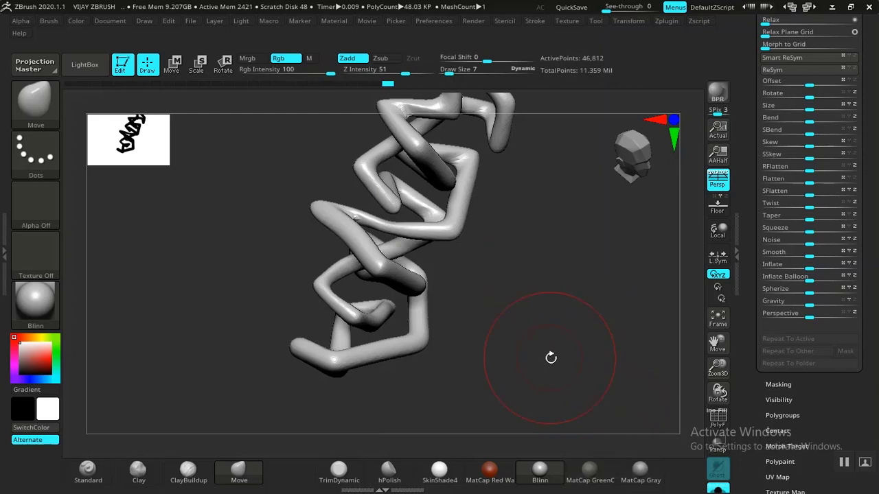
key("f")
left_click_drag(564, 360, 524, 314)
key("f")
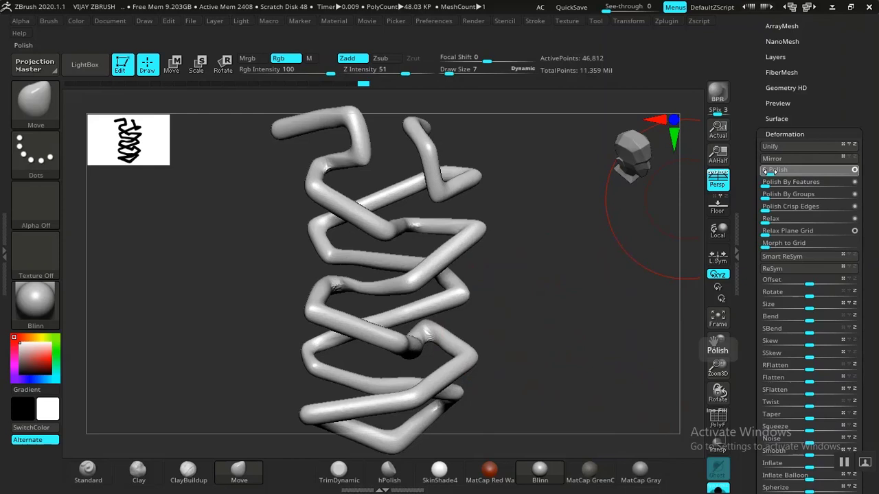
left_click(769, 172)
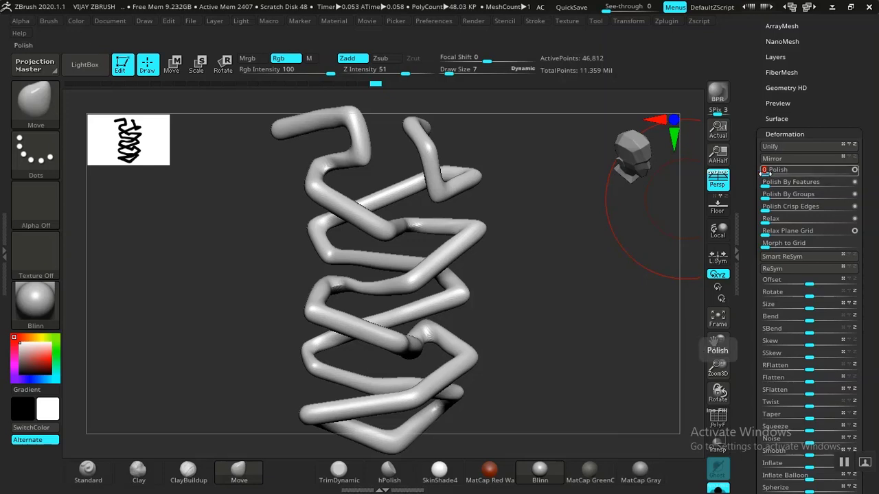
left_click_drag(765, 173, 771, 173)
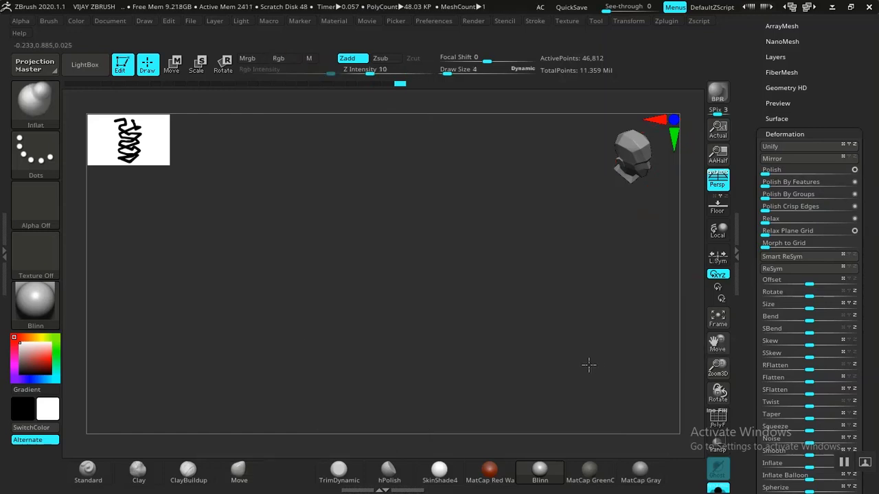
Step: Nudge the overlapping lower lace strands apart with the Move brush at draw size 4
left_click_drag(588, 365, 604, 360)
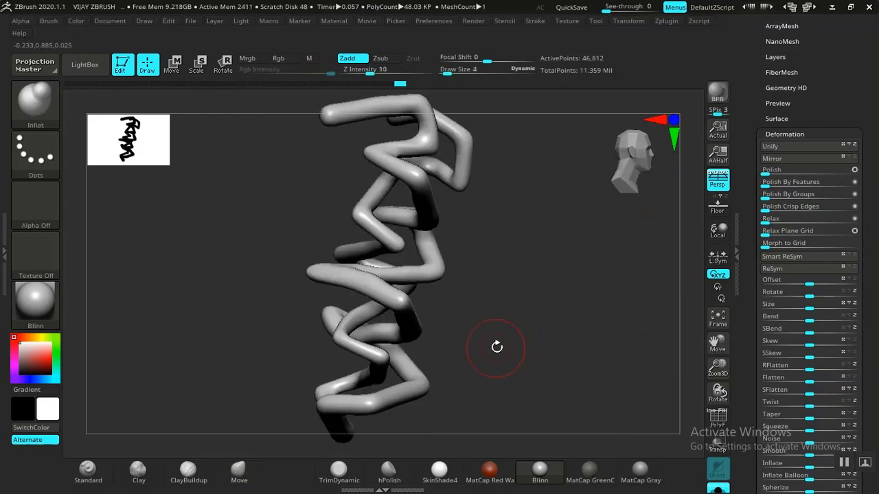
left_click_drag(499, 343, 483, 370)
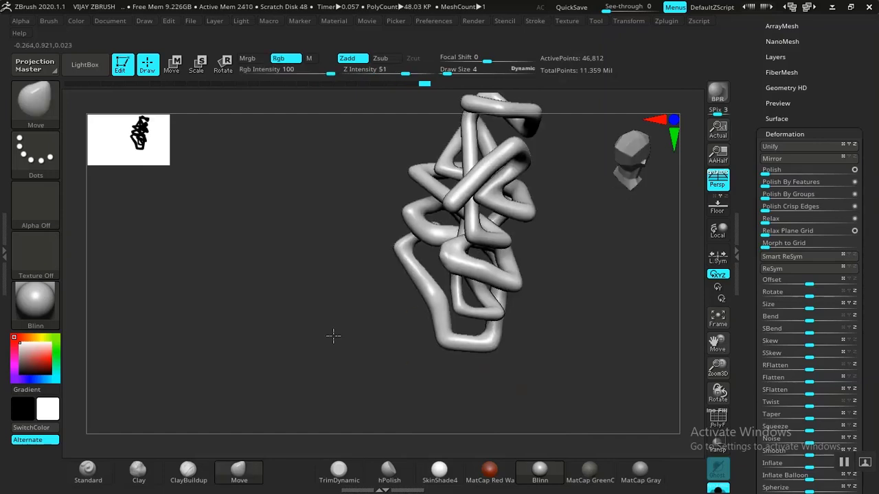
left_click_drag(334, 336, 280, 365, "alt")
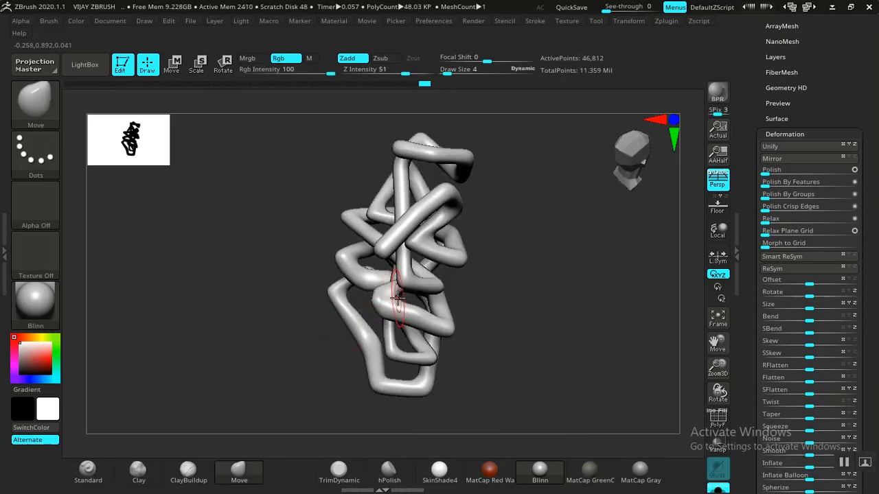
left_click_drag(384, 297, 379, 298)
left_click_drag(479, 257, 429, 296, "alt")
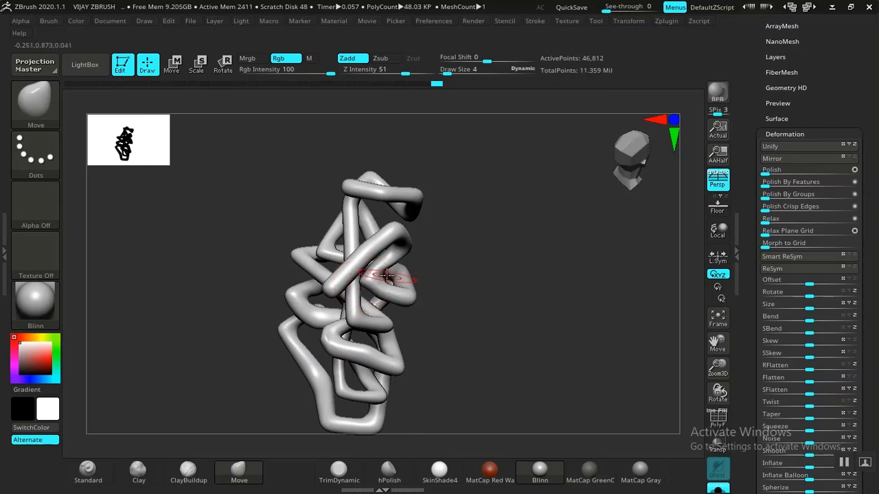
left_click_drag(476, 338, 470, 249, "alt")
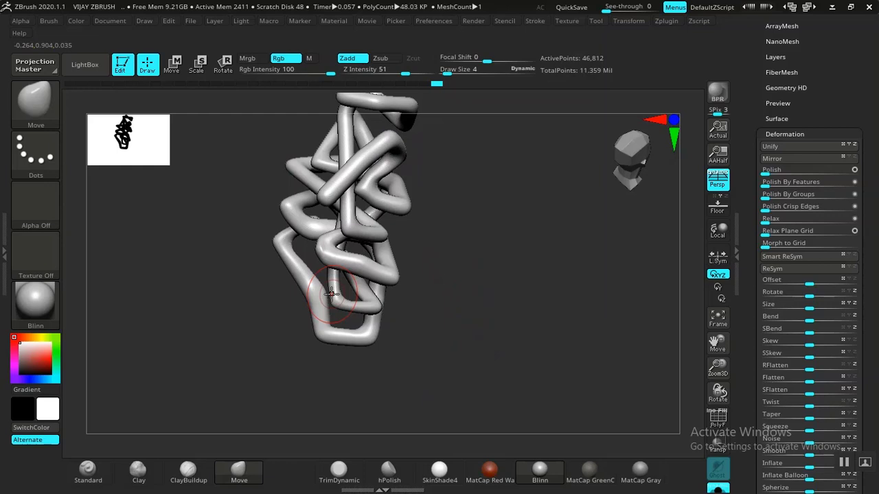
left_click_drag(331, 294, 414, 332)
left_click_drag(559, 282, 480, 315)
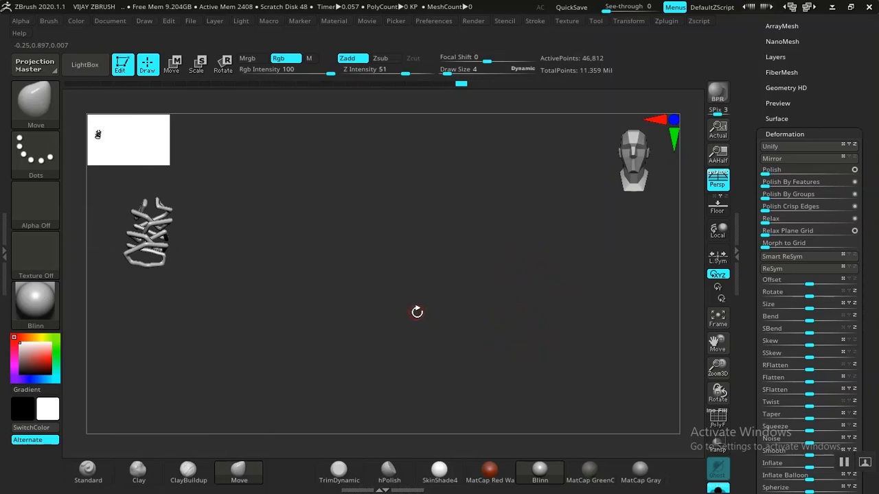
Step: Configure ZRemesher to keep polygroups with a target polygon count of 20, leaving adaptive density and edge detection off
key("f")
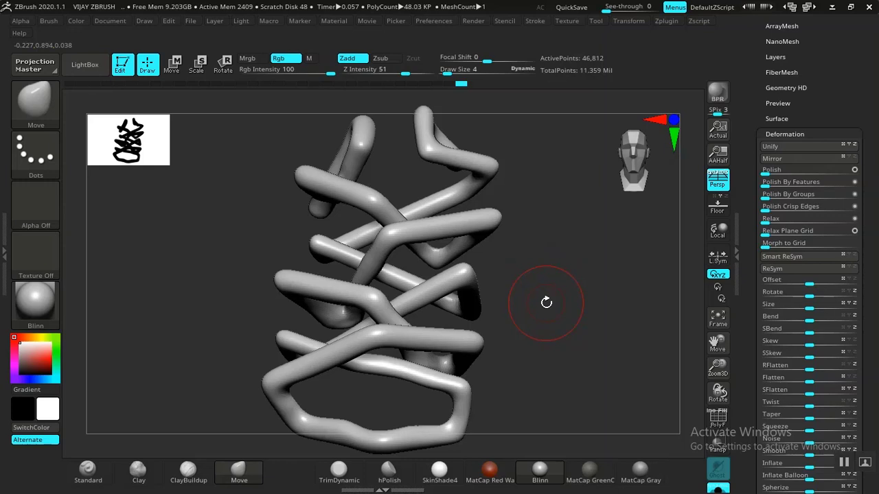
left_click_drag(513, 331, 456, 307, "alt")
mouse_move(509, 247)
left_mouse_down("alt")
mouse_move(502, 296)
mouse_move(515, 265)
mouse_move(504, 283)
mouse_move(522, 279)
mouse_move(614, 334)
mouse_move(588, 292)
mouse_move(495, 271)
left_mouse_up("alt")
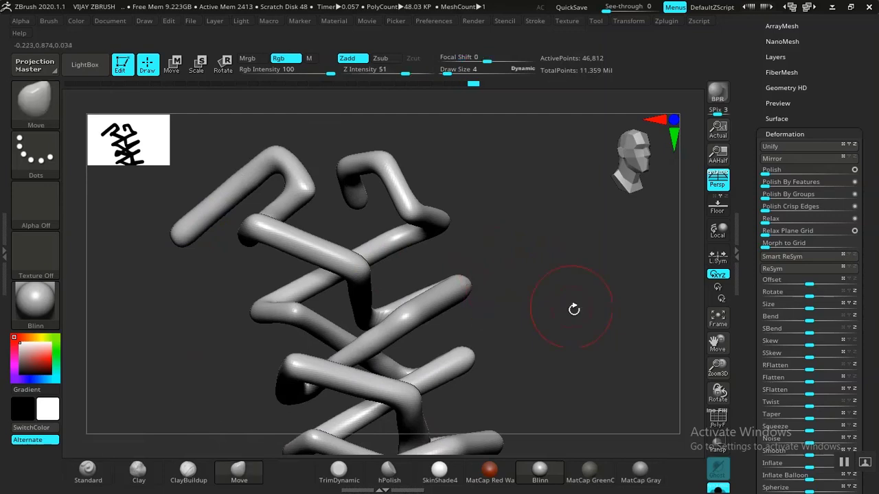
left_click_drag(573, 310, 542, 211)
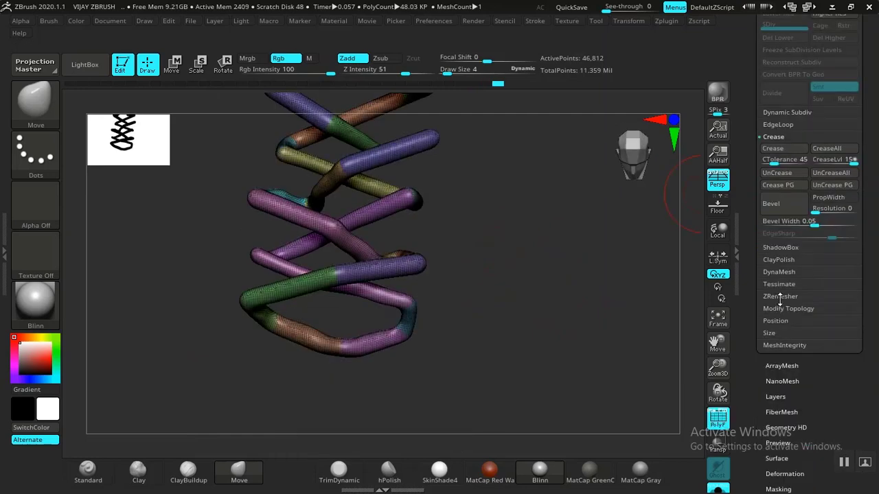
left_click(779, 296)
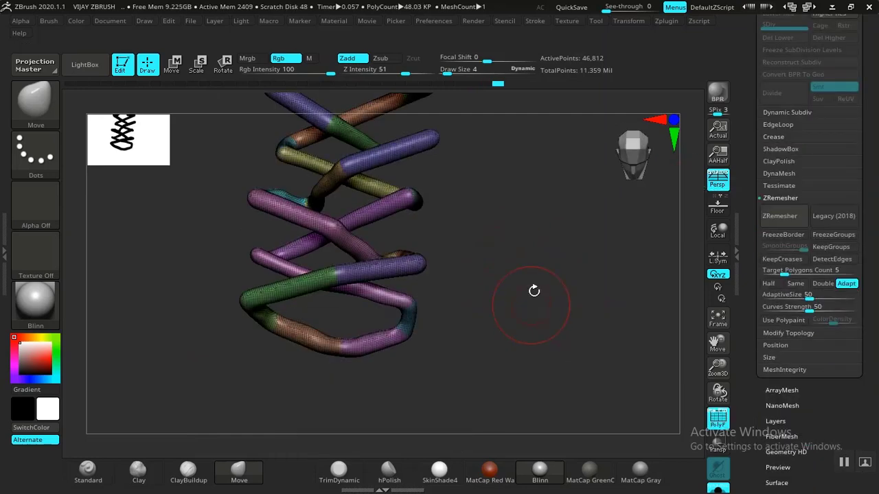
key("f")
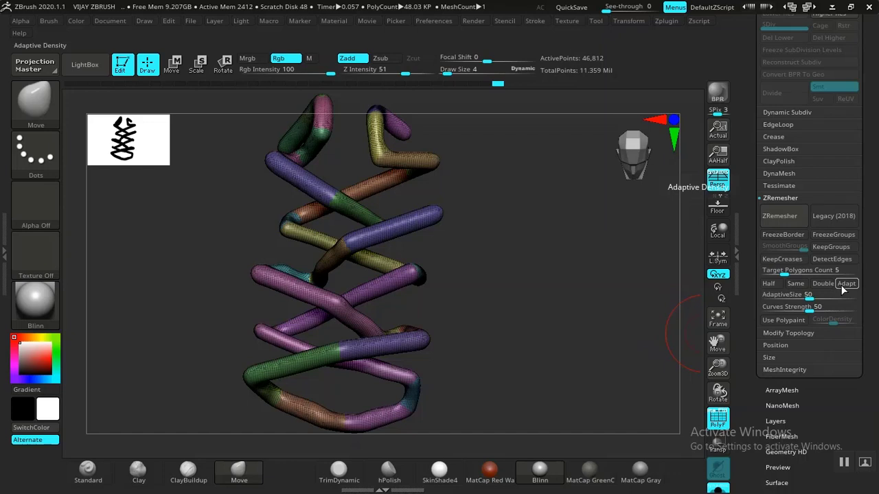
left_click(831, 246)
left_click(832, 259)
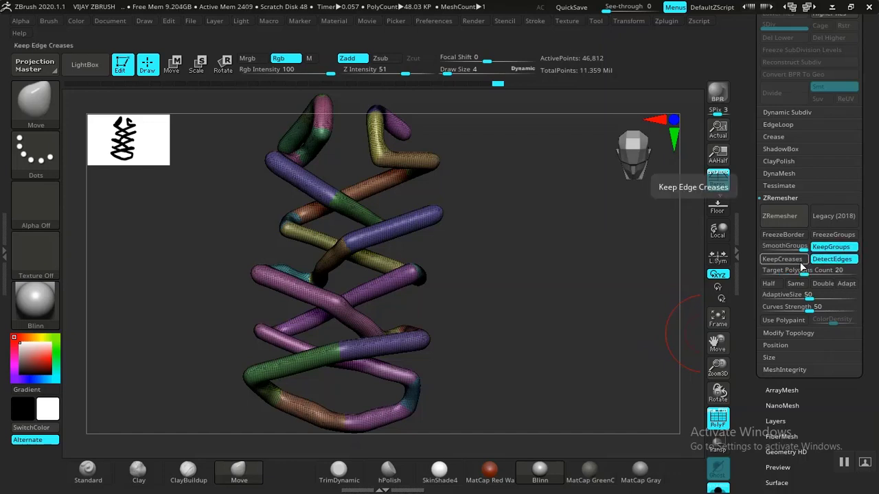
left_click(822, 262)
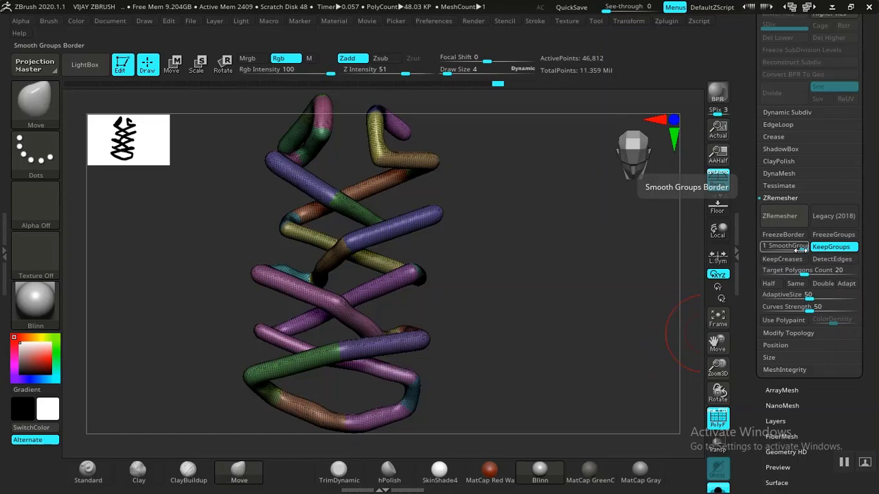
Step: Remesh the shoelace with ZRemesher
left_click(782, 216)
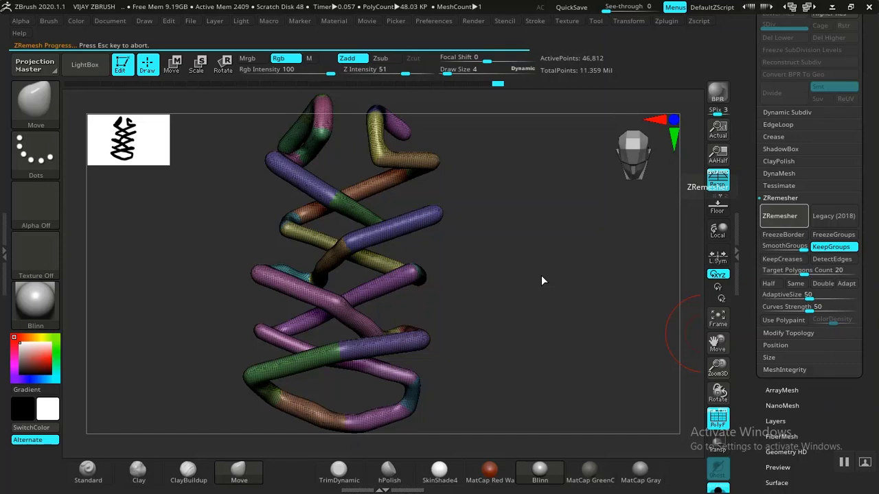
mouse_move(542, 277)
left_mouse_down()
mouse_move(555, 285)
mouse_move(555, 273)
left_mouse_up()
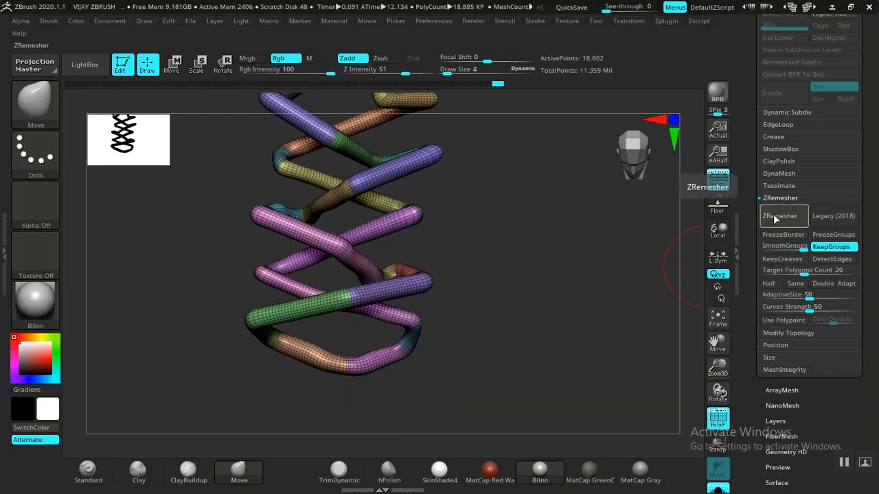
left_click_drag(598, 277, 645, 280)
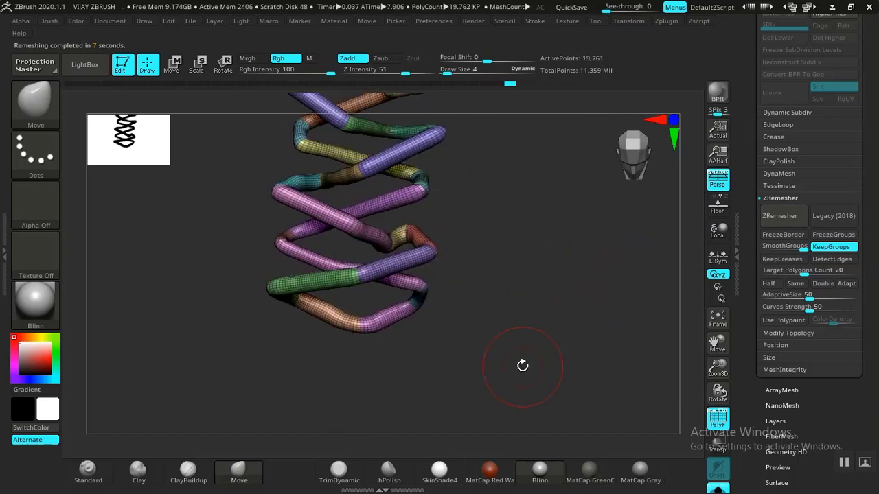
Step: Hide the wireframe and smooth the remeshed shoelace with the Polish By Groups deformation
left_click_drag(536, 279, 541, 426)
left_click_drag(496, 385, 595, 147, "alt")
left_click_drag(508, 364, 594, 91, "alt")
left_click_drag(532, 304, 525, 318, "alt")
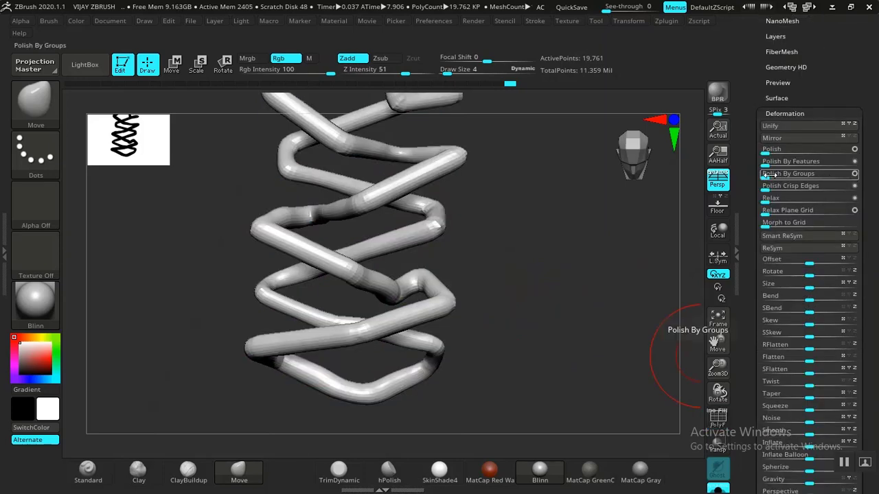
left_click(772, 176)
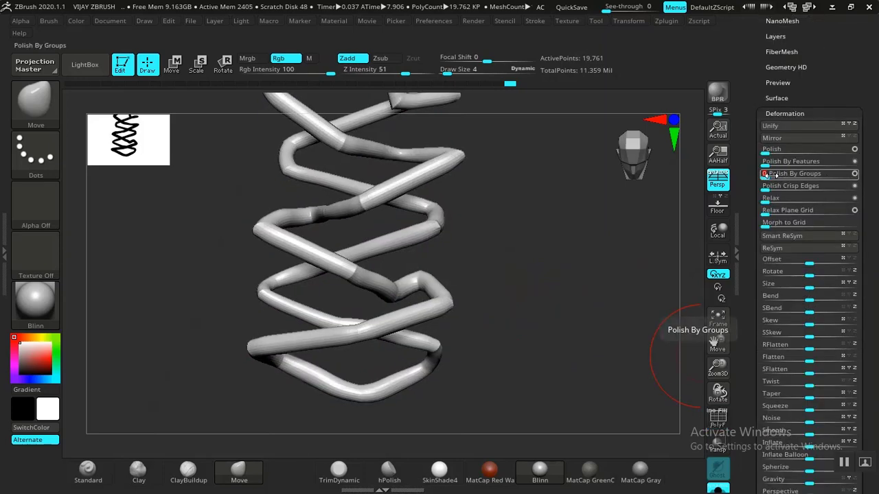
Step: Smooth the whole shoelace with the Polish deformation
mouse_move(543, 270)
left_mouse_down("alt")
mouse_move(531, 378)
mouse_move(566, 224)
mouse_move(554, 265)
left_mouse_up("alt")
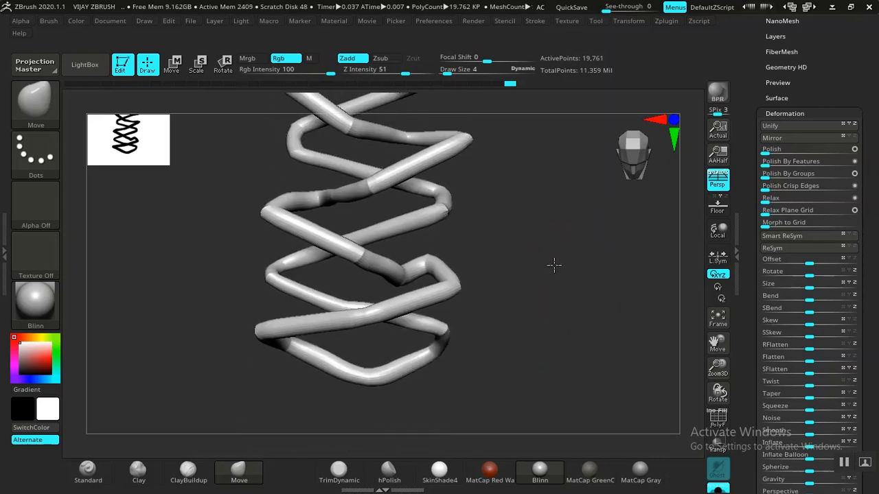
left_click(764, 151)
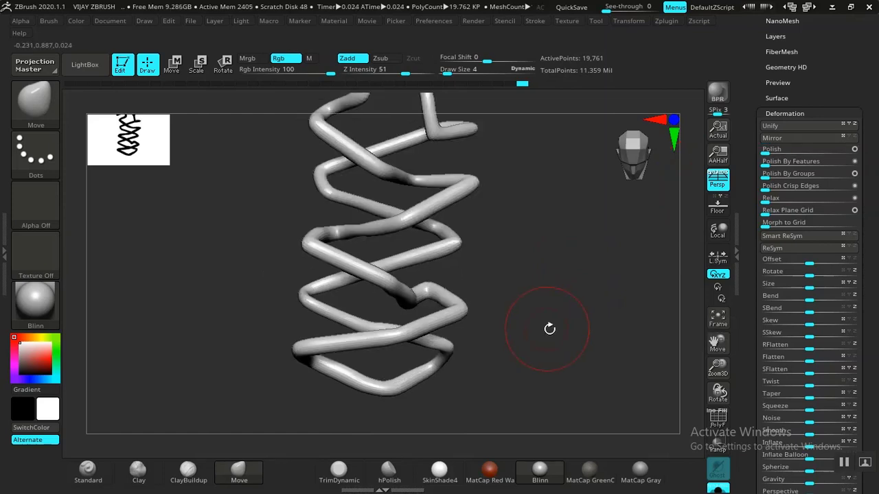
left_click_drag(510, 343, 683, 423)
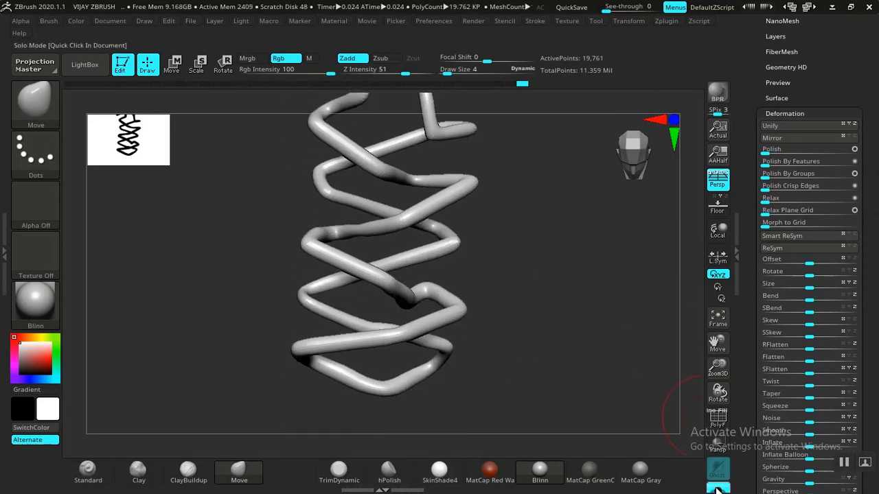
Step: Show the wireframe and remesh the shoelace with ZRemesher at half the polygon count, keeping polygroups
key("shift+f")
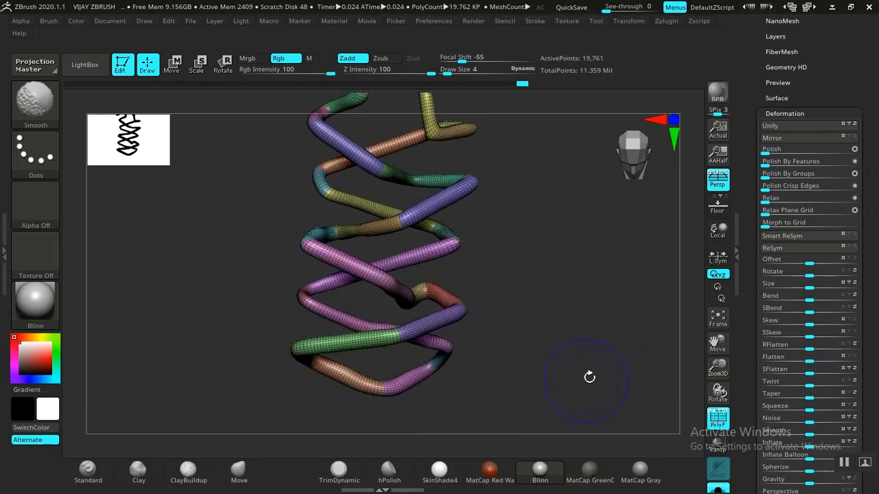
scroll(778, 165, "up", 5)
left_click(778, 162)
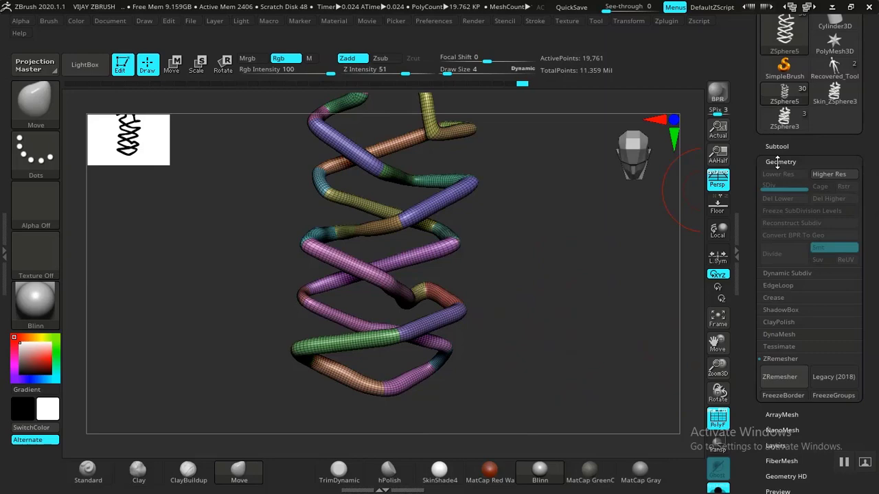
left_click(780, 359)
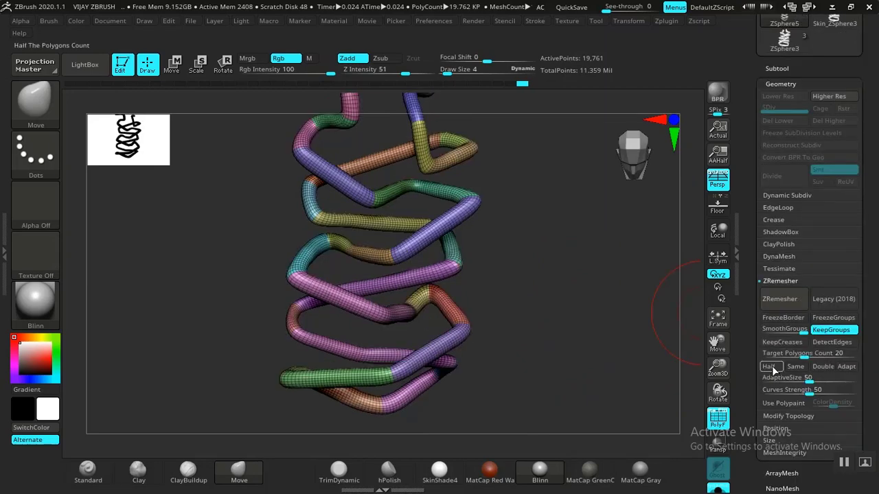
left_click(779, 299)
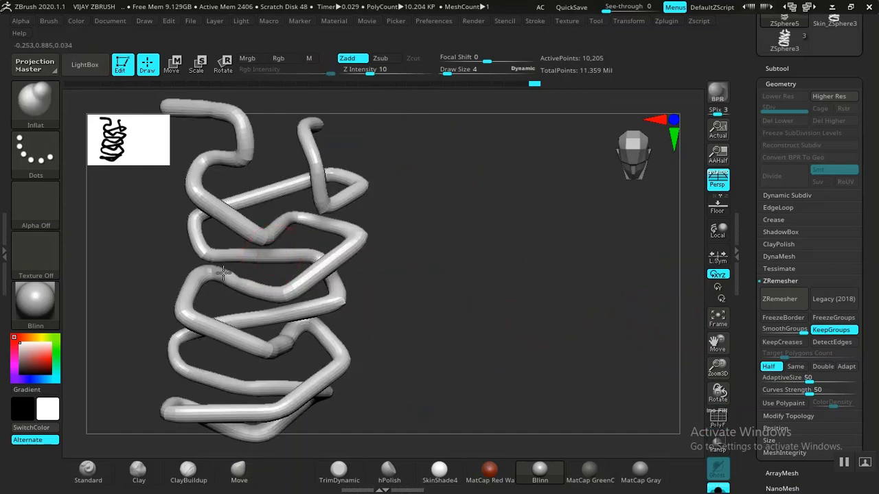
Step: Thicken the thin sections of the shoelace's middle strands with the Inflat brush at draw size 4
left_click_drag(223, 273, 242, 282)
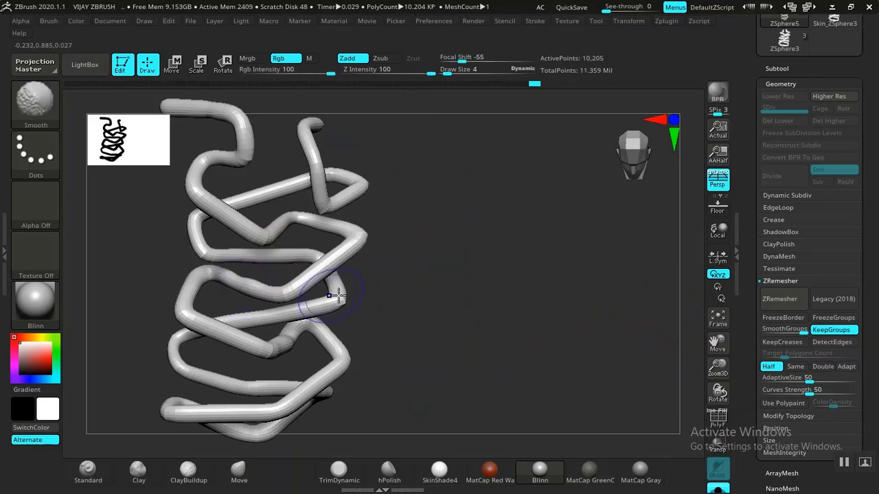
left_click_drag(469, 341, 353, 342)
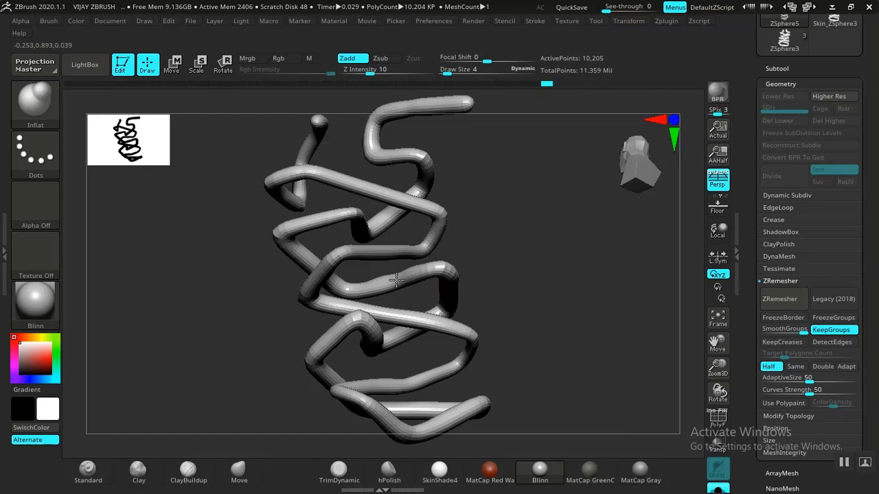
mouse_move(397, 280)
left_mouse_down()
mouse_move(553, 344)
mouse_move(539, 375)
mouse_move(563, 300)
mouse_move(555, 301)
mouse_move(570, 284)
mouse_move(553, 308)
mouse_move(551, 274)
mouse_move(550, 317)
mouse_move(542, 316)
mouse_move(542, 291)
mouse_move(606, 320)
left_mouse_up()
Step: Try remeshing the shoelace at half the polygon count without keeping polygroups, and undo the remesh
key("shift+f")
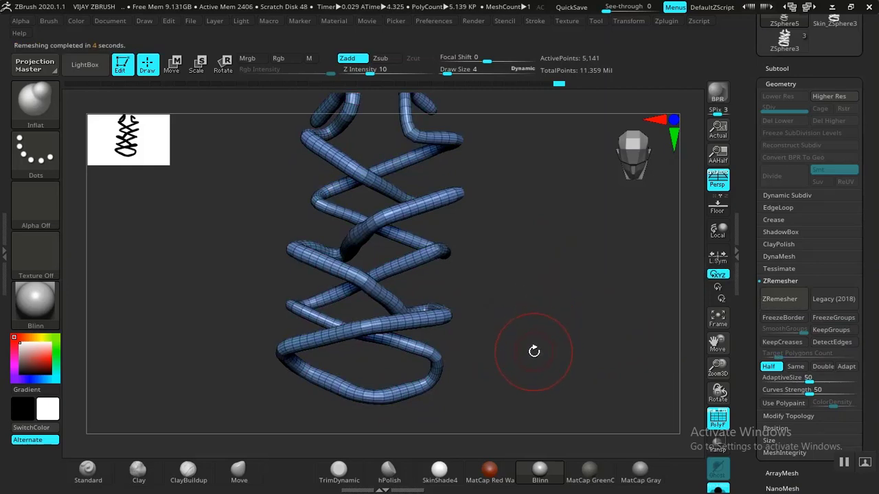
left_click_drag(553, 333, 492, 310, "alt")
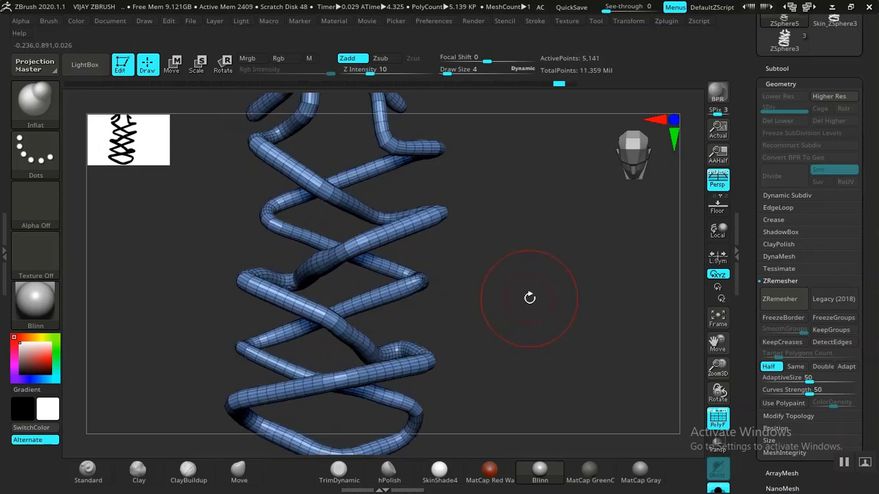
key("ctrl")
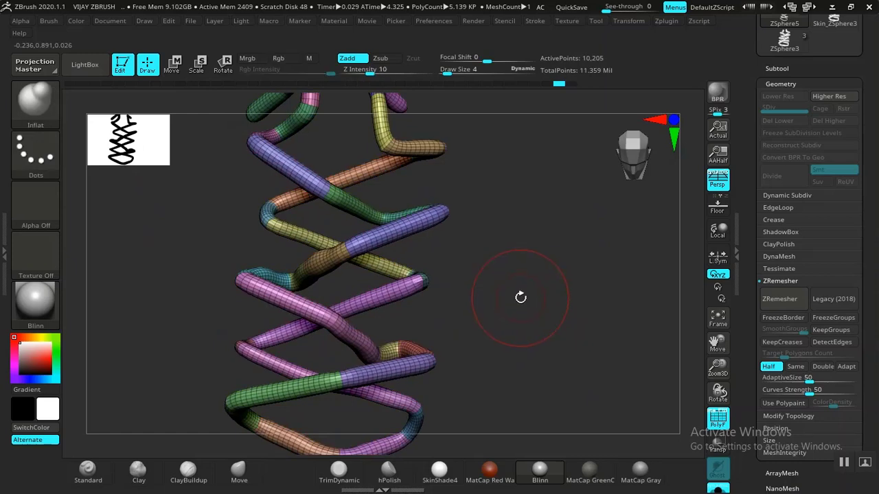
Step: Remesh the shoelace at half the polygon count with polygroups kept, and bring the rest of the shoe back into view
left_click(831, 330)
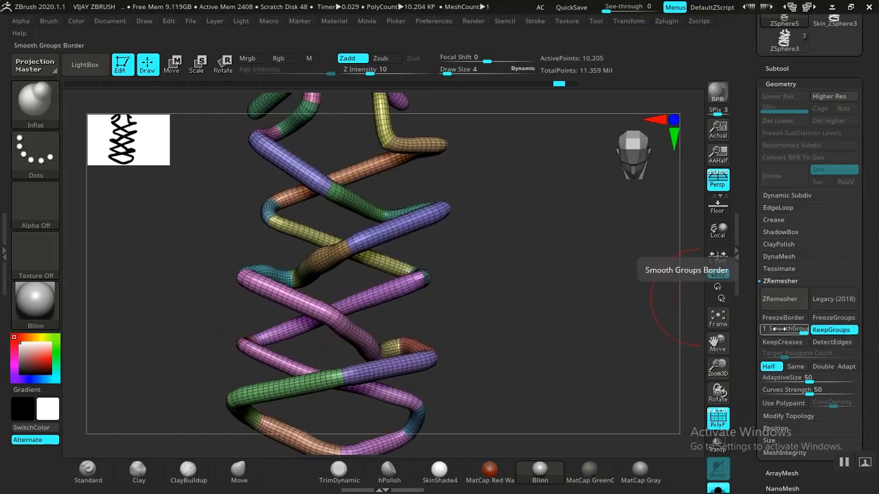
left_click(780, 300)
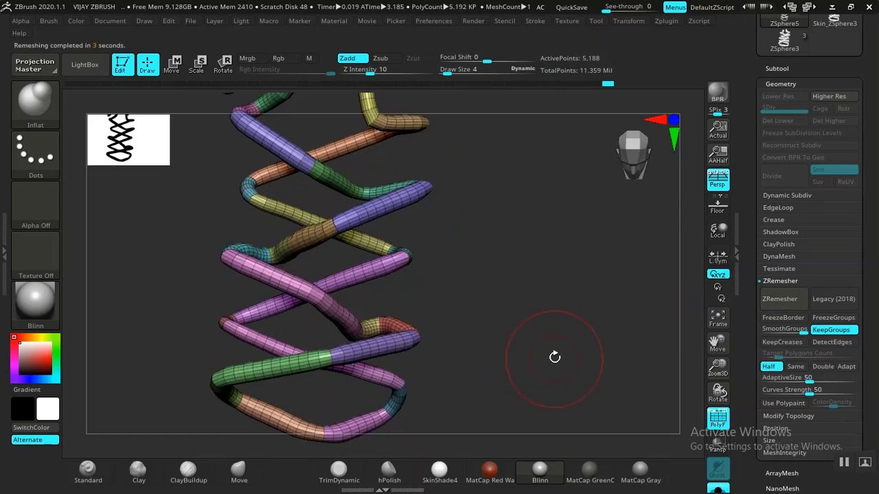
left_click(718, 489)
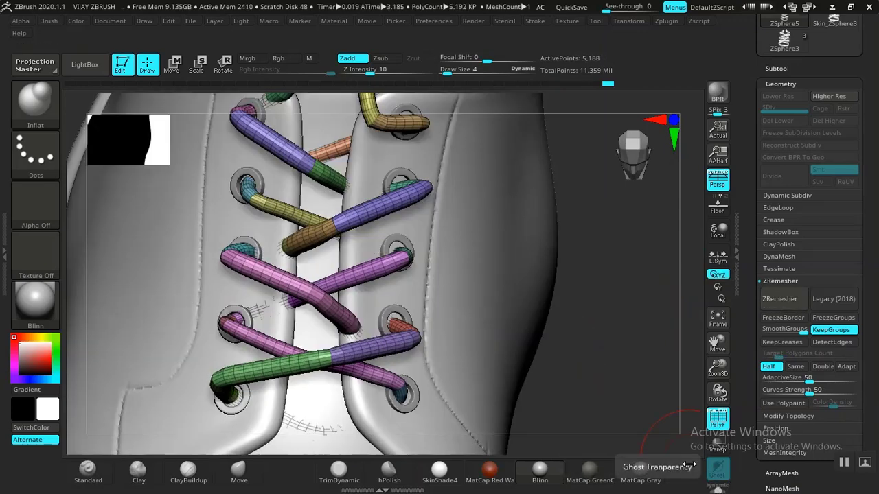
left_click_drag(640, 384, 642, 306, "alt")
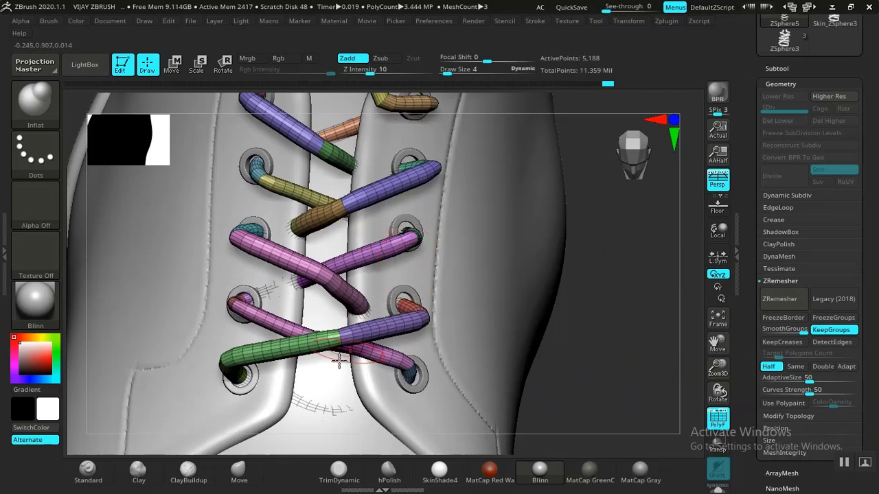
Step: Hide the wireframe and reposition the lace strands around the eyelets with the Move brush at draw size 6
left_click(238, 470)
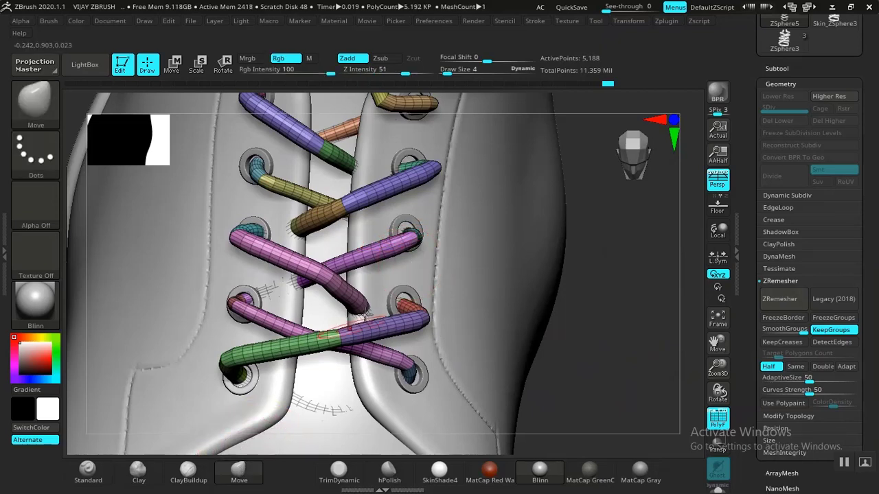
key("shift")
key("shift+f")
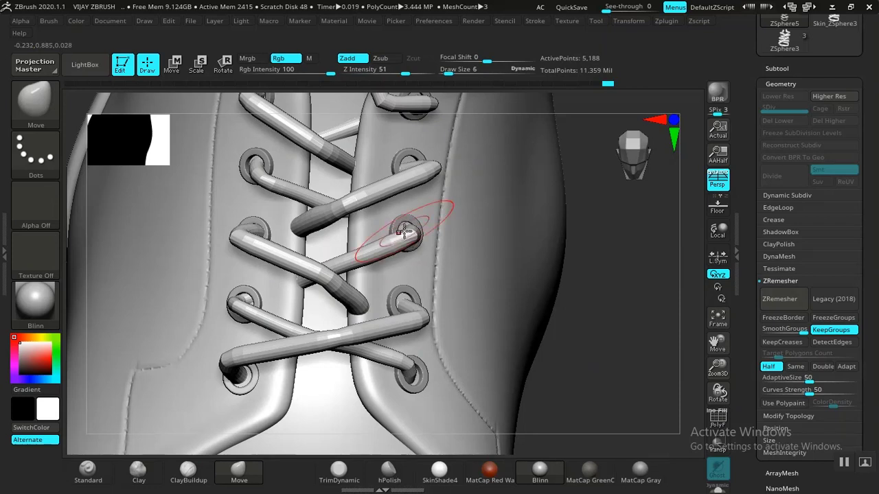
key("bracketright")
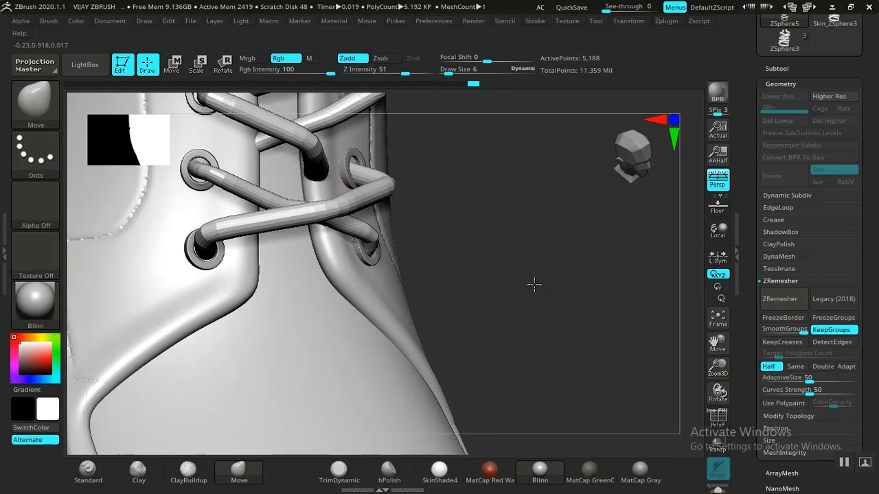
left_click_drag(533, 285, 541, 365)
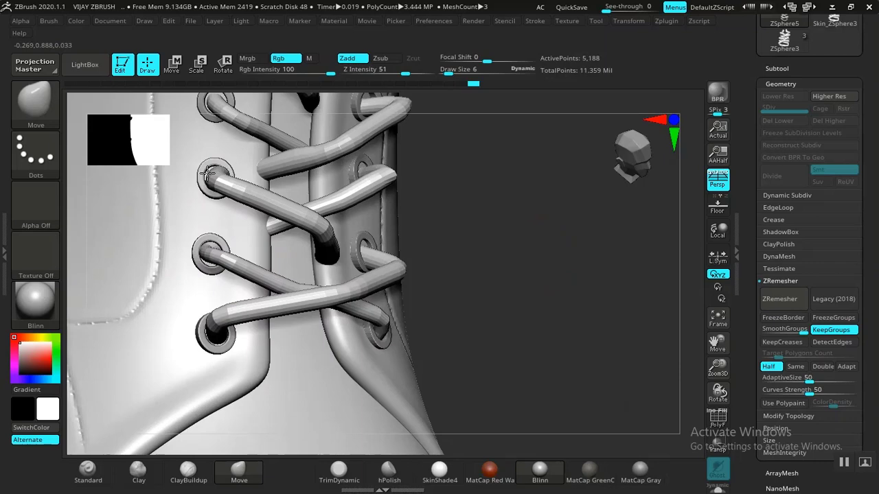
left_click_drag(515, 251, 467, 273, "alt")
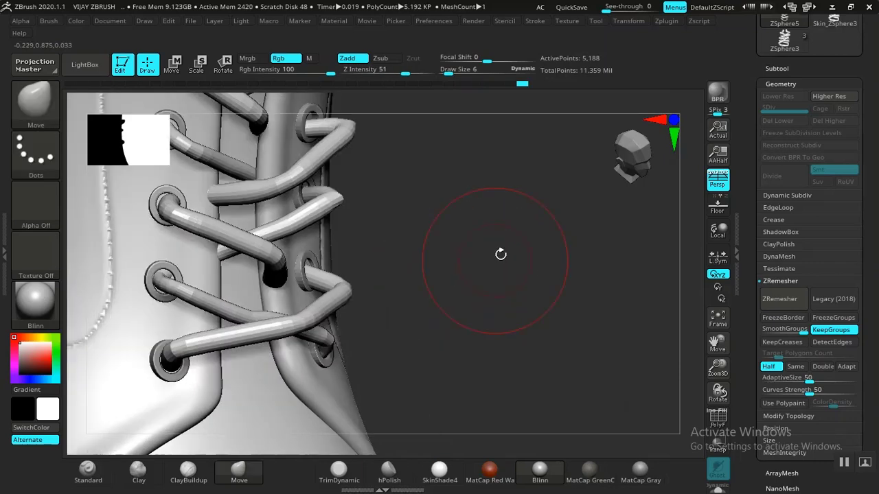
left_click_drag(522, 237, 527, 338, "alt")
left_click_drag(537, 250, 561, 190, "alt")
left_click_drag(582, 232, 591, 200, "alt")
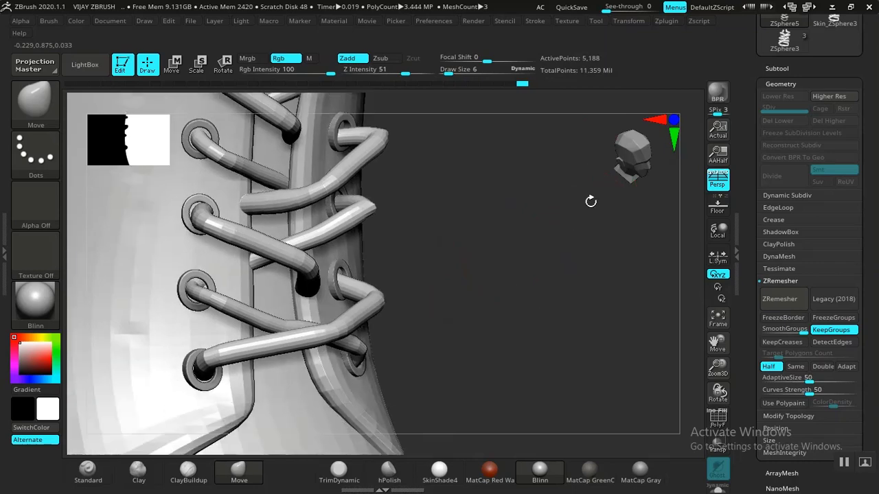
Step: Round off the shoelace's sharp bends with the Polish By Groups deformation
scroll(752, 329, "down", 4)
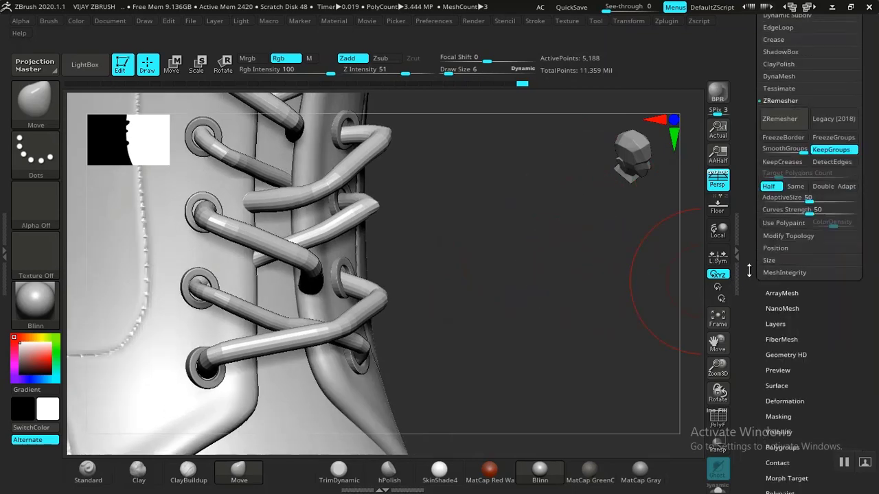
scroll(760, 298, "down", 1)
left_click(777, 333)
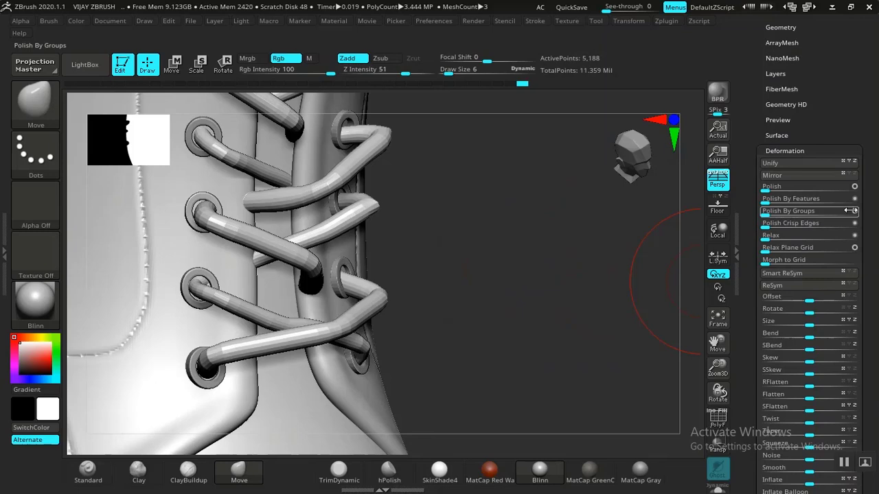
left_click(851, 211)
left_click_drag(476, 343, 441, 292, "alt")
Step: Reshape the left eyelet strands and the strand end dipping into the shoe's centre gap with the Move brush, and smooth them
left_click_drag(241, 118, 235, 121)
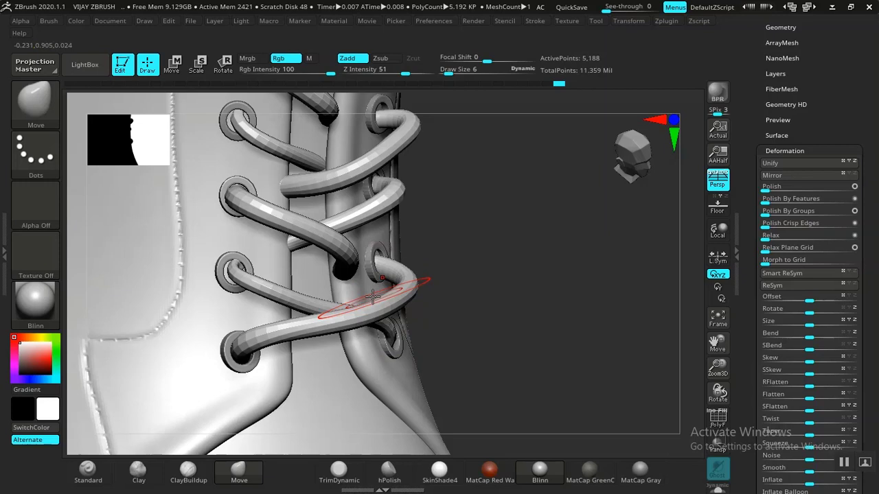
left_click_drag(351, 255, 341, 257)
left_click(371, 72, "shift")
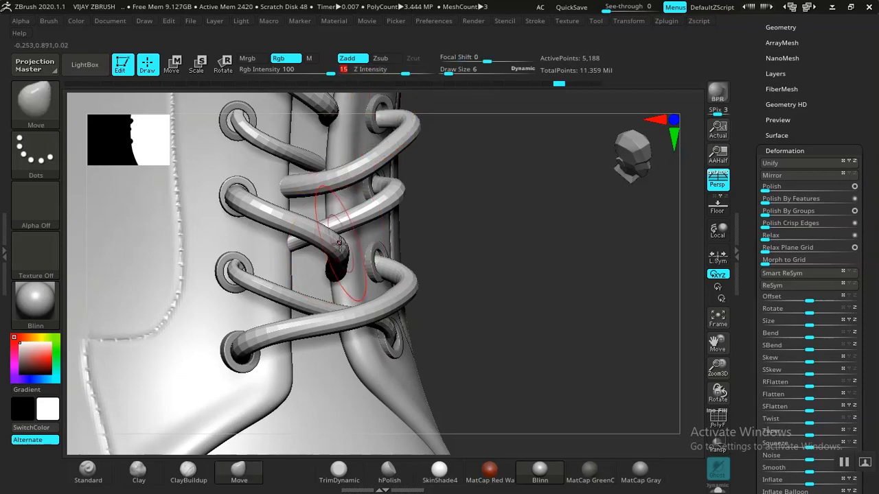
mouse_move(340, 246)
left_mouse_down()
mouse_move(332, 276)
mouse_move(331, 258)
mouse_move(322, 264)
left_mouse_up()
left_click_drag(299, 236, 325, 273, "shift")
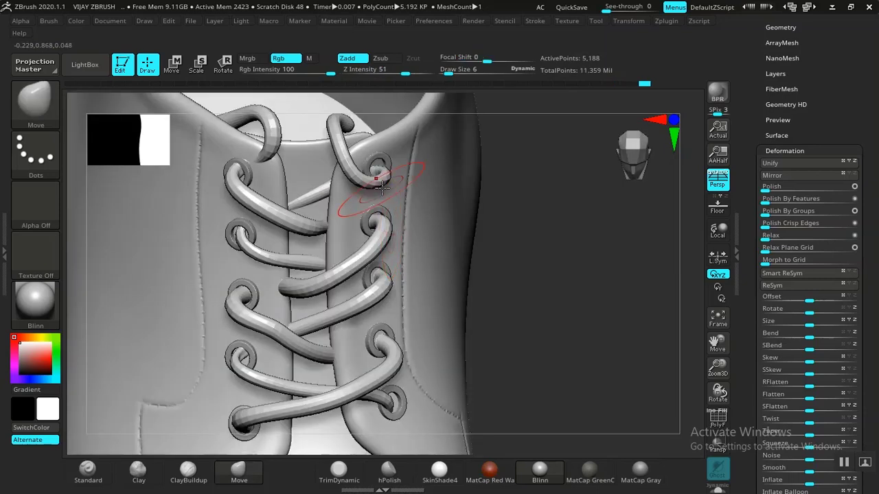
Step: Fit the strands to the upper and lower right eyelets and pull the middle strand's end into the centre gap
left_click_drag(383, 182, 379, 166)
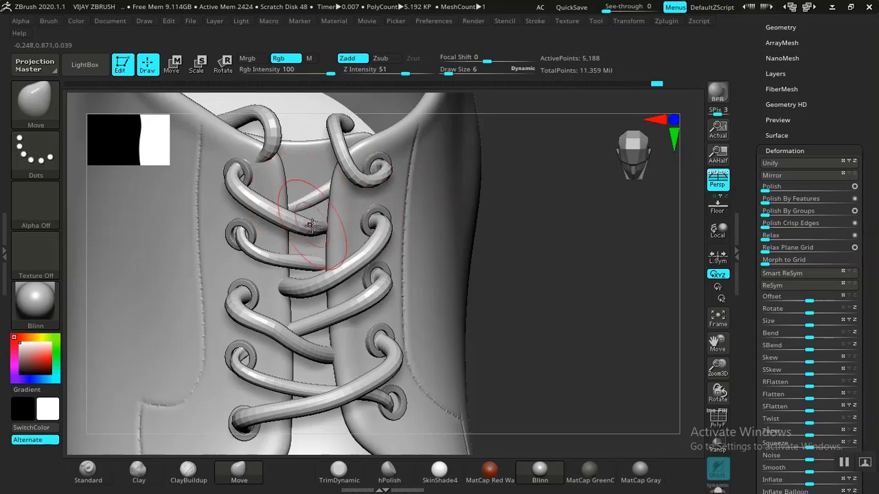
left_click_drag(534, 314, 561, 233)
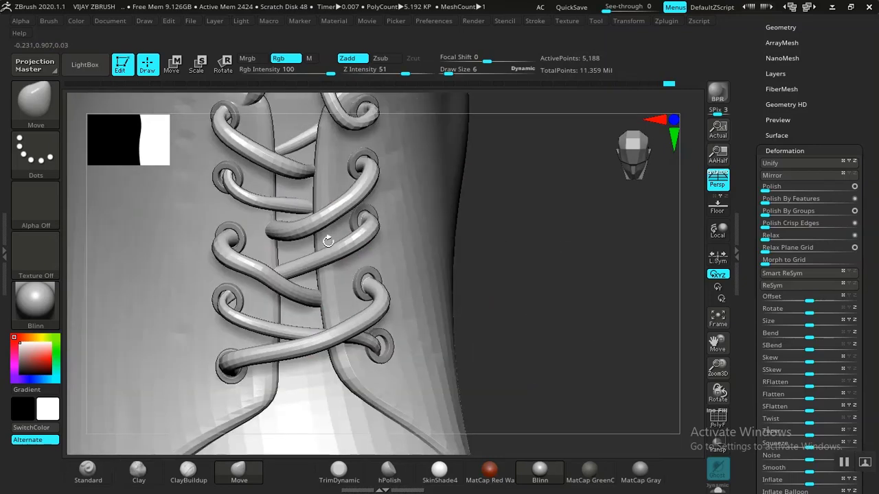
left_click_drag(271, 232, 298, 230)
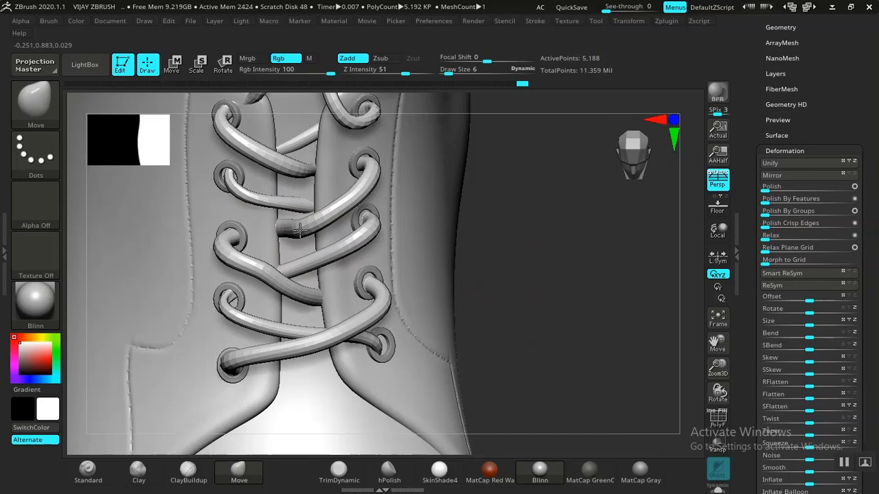
right_click_drag(300, 231, 304, 218, "alt")
left_click_drag(386, 340, 390, 335)
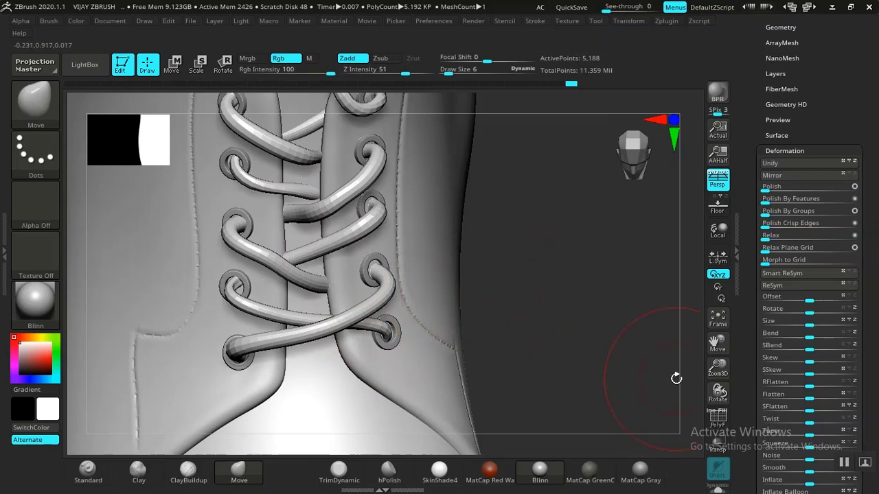
Step: Thicken the thin parts of the lace strands across the gap and near the top left eyelet with the Inflat brush
key("b")
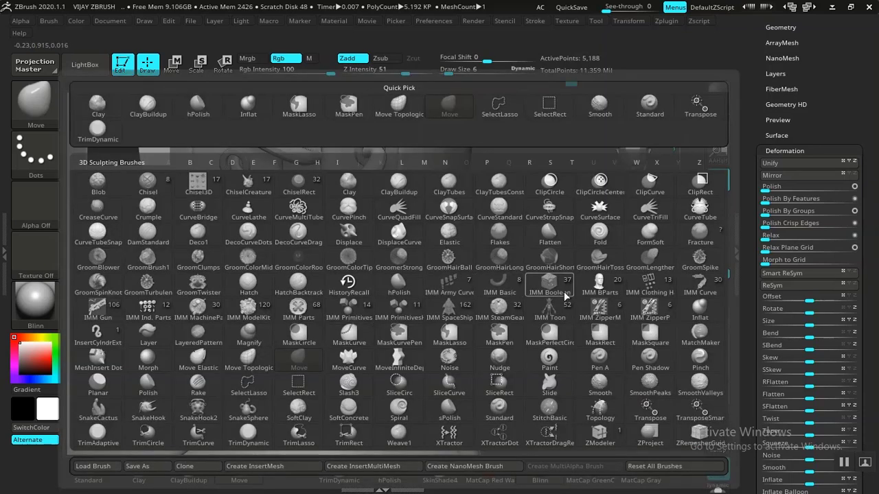
key("i")
key("n")
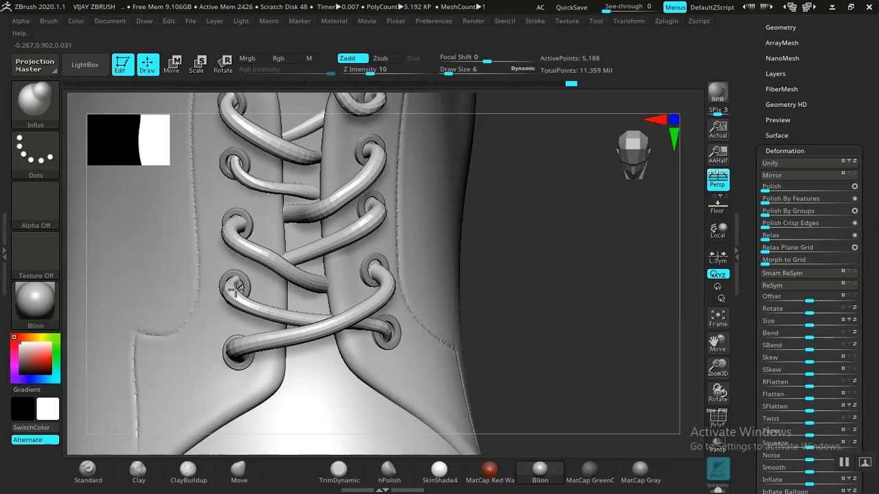
key("b")
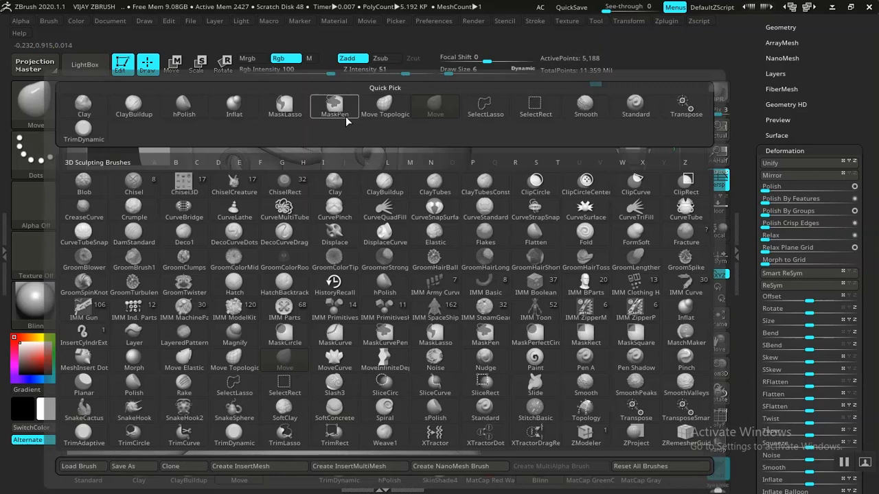
left_click(346, 116)
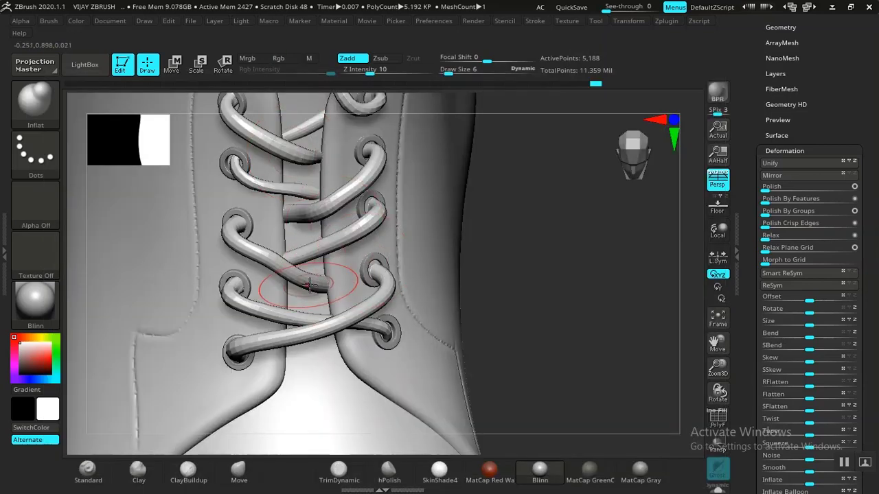
mouse_move(382, 335)
left_mouse_down()
mouse_move(265, 298)
mouse_move(418, 335)
mouse_move(343, 219)
left_mouse_up()
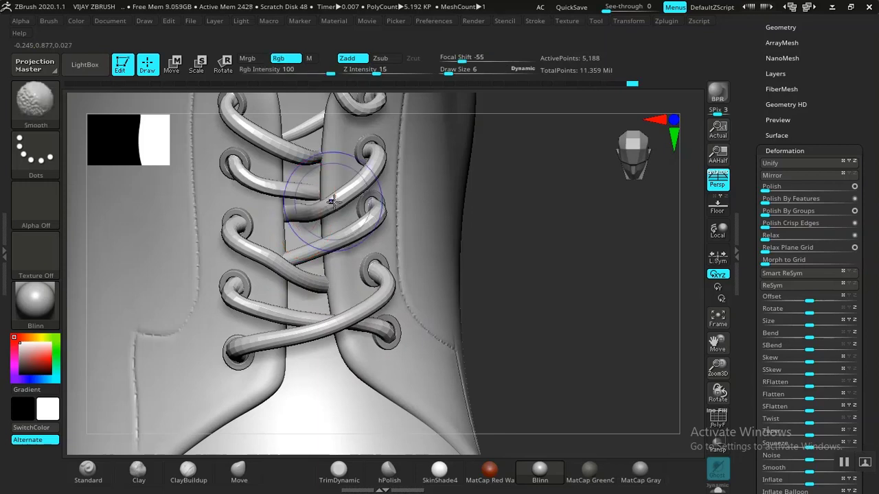
left_click_drag(510, 235, 541, 351, "alt")
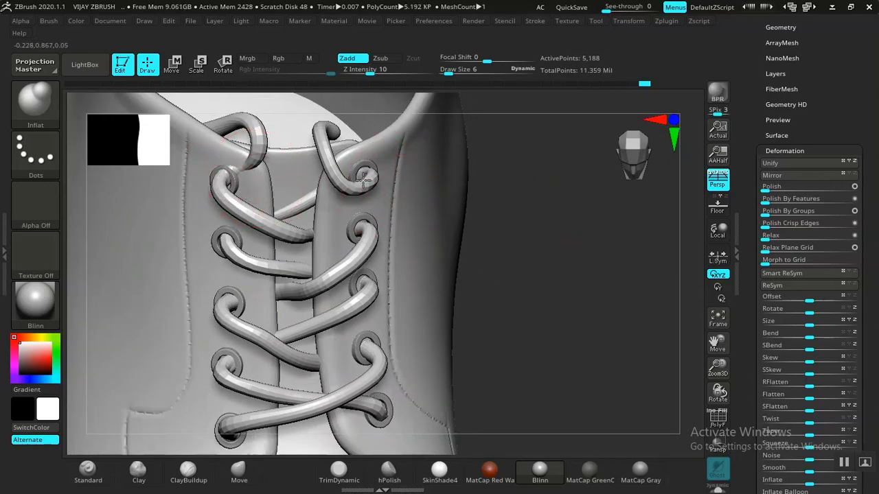
left_click_drag(234, 178, 261, 159)
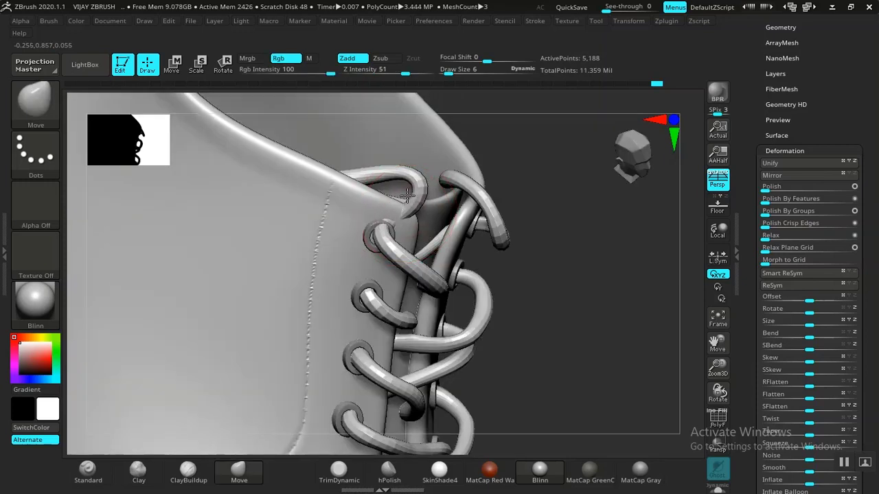
Step: Reshape the topmost left strand where it dips behind the shoe edge, and undo the stroke at the eyelet below
left_click_drag(399, 198, 400, 204)
left_click_drag(382, 235, 375, 237)
key("ctrl+z")
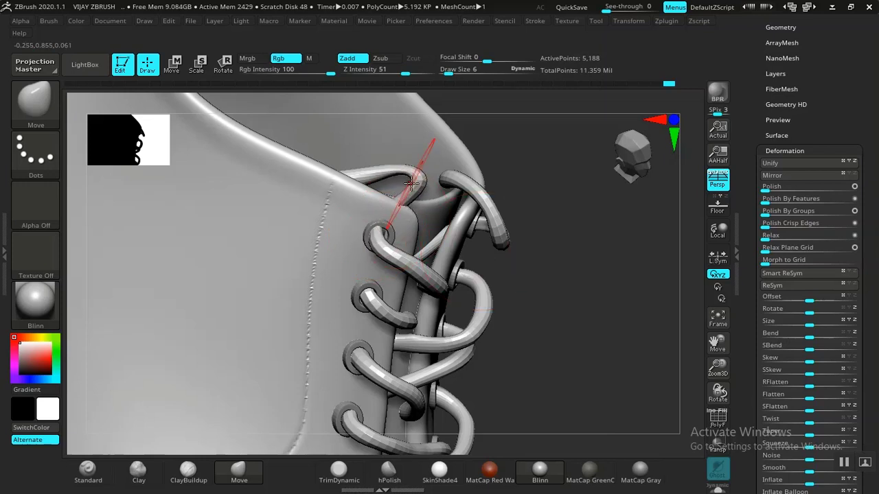
Step: Pull the bulging loop at the second right eyelet closer to the shoe with the Move brush at draw size 9
key("b")
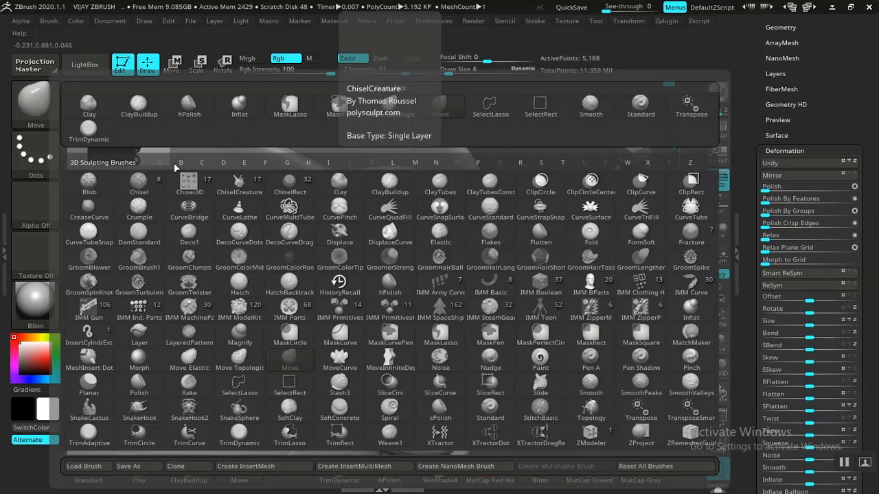
key("i")
key("n")
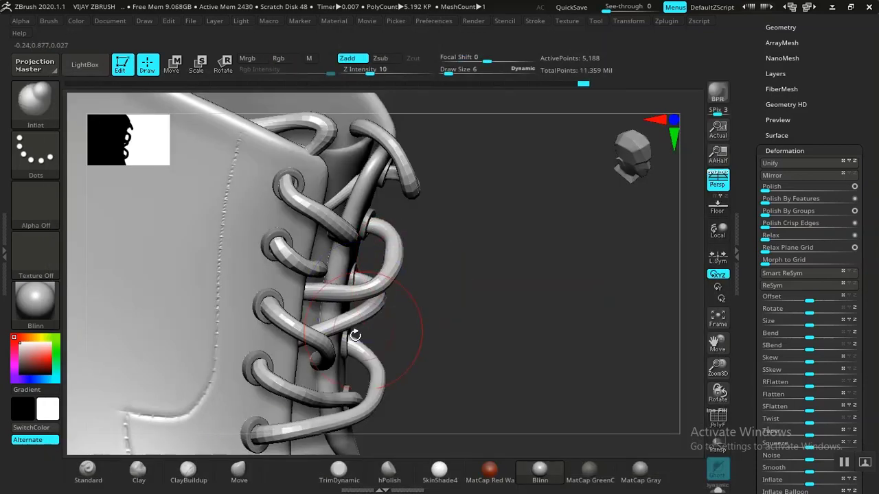
left_click(239, 470)
key("bracketright")
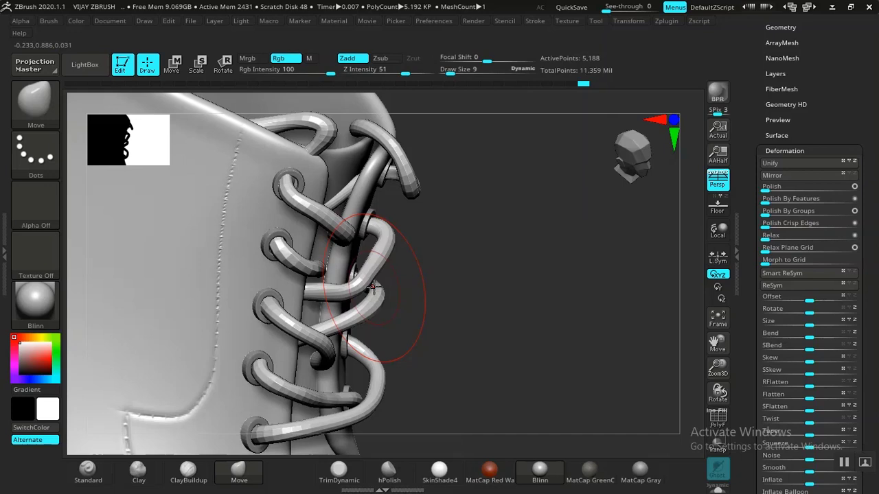
Step: Isolate the loop strand at the second right eyelet to mask it separately from the other strands, and restore the full shoelace
left_click(373, 287, "ctrl+alt+shift")
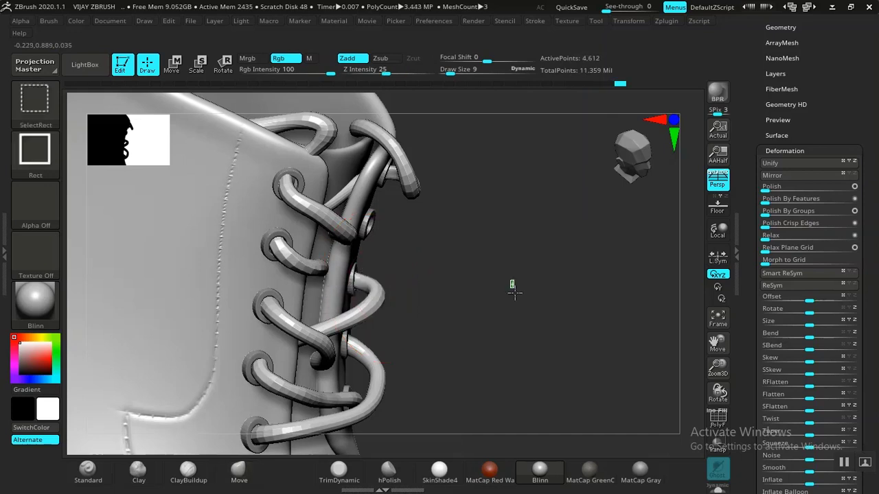
left_click_drag(513, 288, 542, 280, "ctrl+shift")
left_click(539, 279, "ctrl+shift")
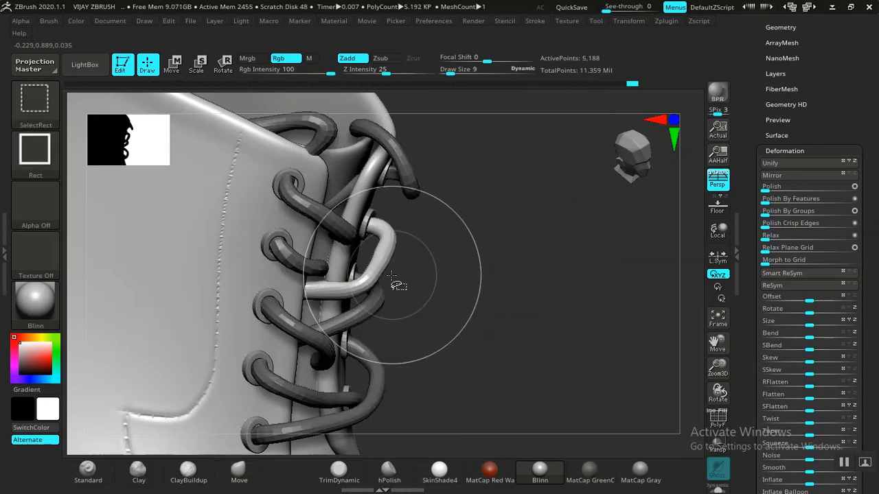
left_click(382, 267, "ctrl+shift")
left_click(382, 267, "ctrl+shift")
left_click_drag(512, 269, 526, 264, "ctrl+shift")
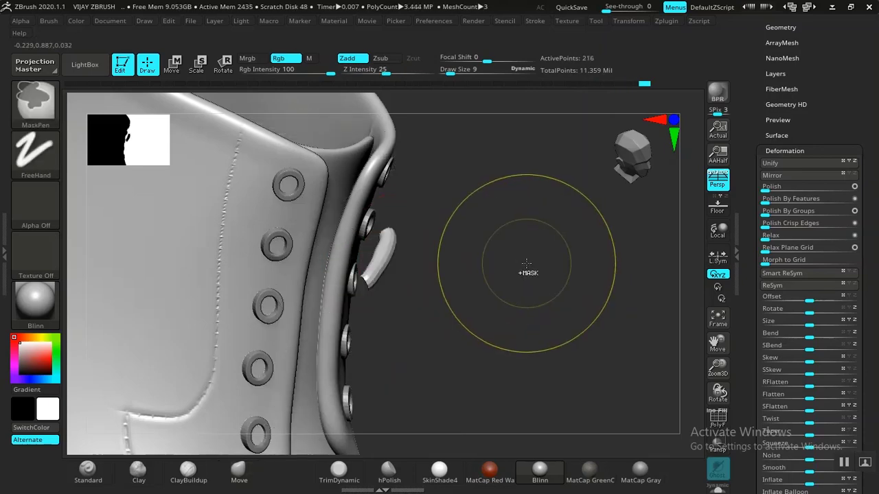
left_click(521, 264, "ctrl+shift")
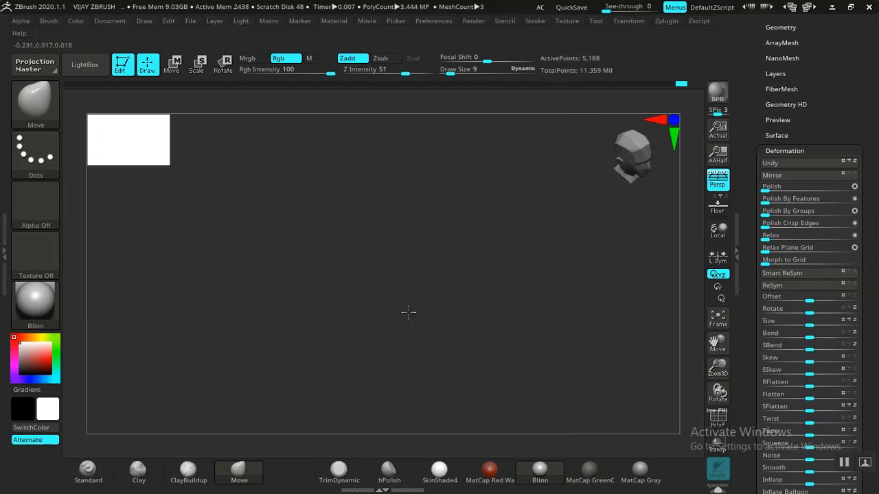
left_click_drag(446, 311, 636, 302)
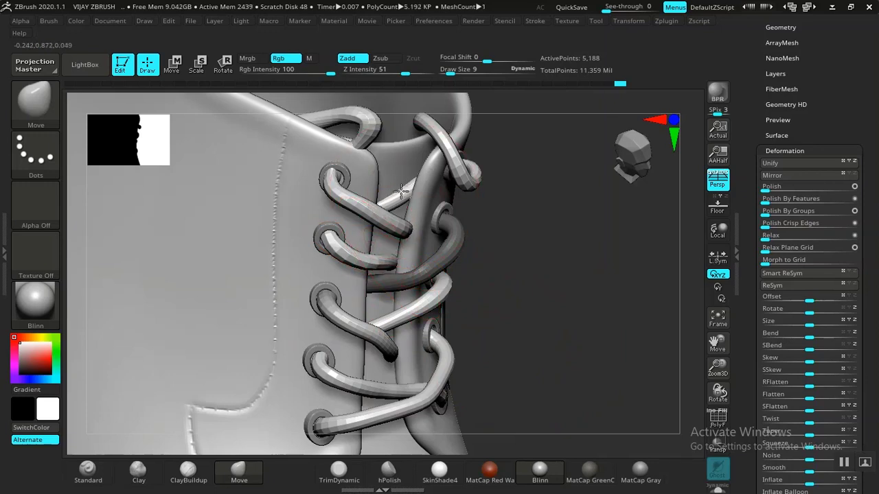
left_click_drag(507, 348, 500, 249, "alt")
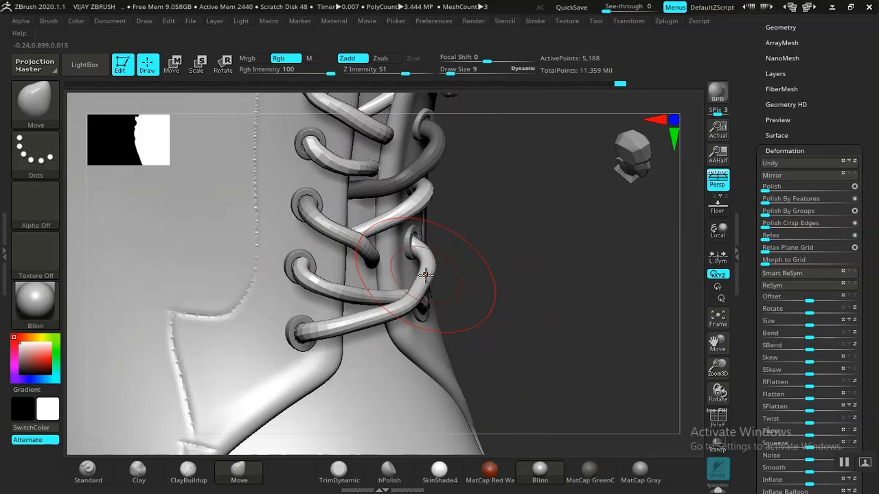
Step: Mask everything except the lowest crossing strand and reshape its bend beside the lower right eyelets with the Move brush
left_click(425, 275, "ctrl+shift")
left_click(574, 297, "ctrl")
left_click(575, 291, "ctrl+shift")
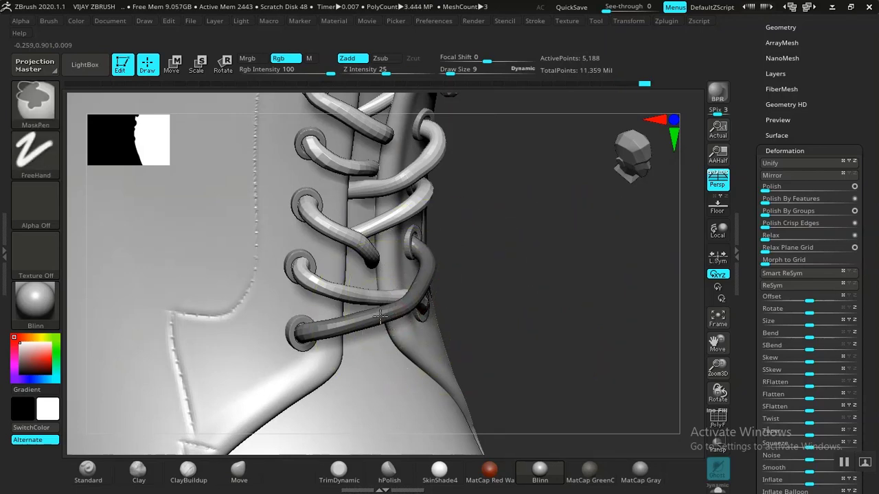
key("ctrl+i")
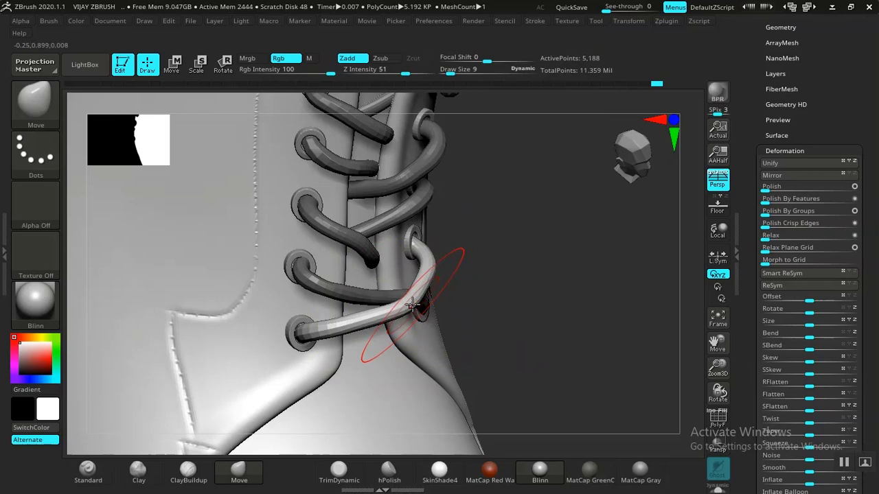
mouse_move(478, 305)
left_mouse_down()
mouse_move(453, 297)
mouse_move(483, 295)
left_mouse_up()
left_click_drag(427, 252, 426, 256)
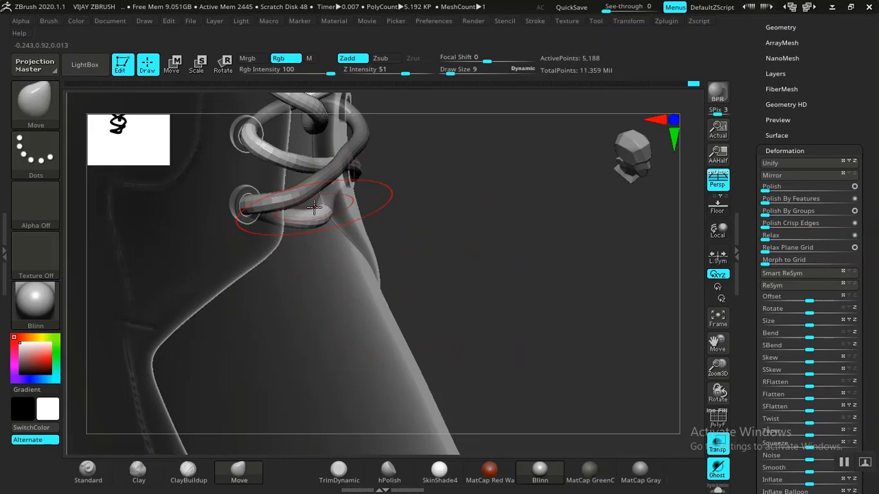
Step: With ghost transparency on, smooth the hidden bottom strand between the two lowest eyelets at draw size 4
left_click_drag(536, 300, 697, 240, "alt")
left_click_drag(432, 334, 426, 281, "alt")
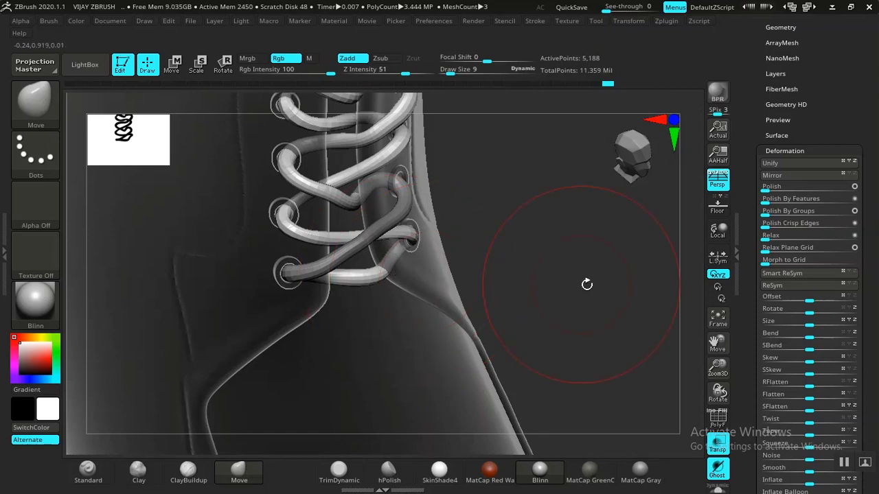
left_click_drag(587, 284, 287, 354, "alt")
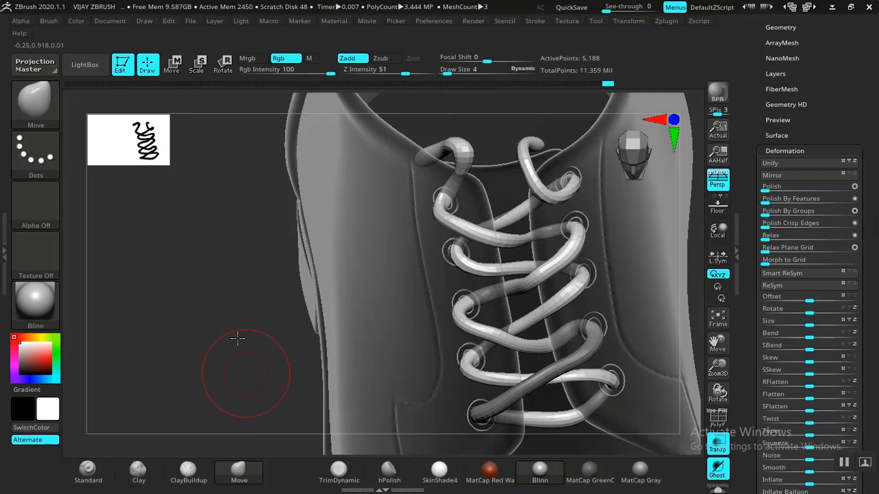
left_click_drag(237, 338, 118, 171, "alt")
left_click_drag(502, 277, 448, 290, "alt")
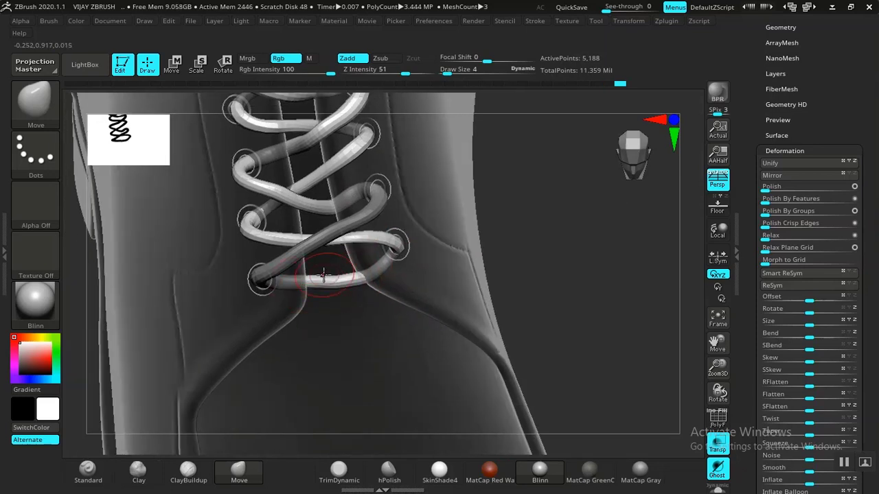
key("shift")
left_click_drag(358, 283, 300, 289, "shift")
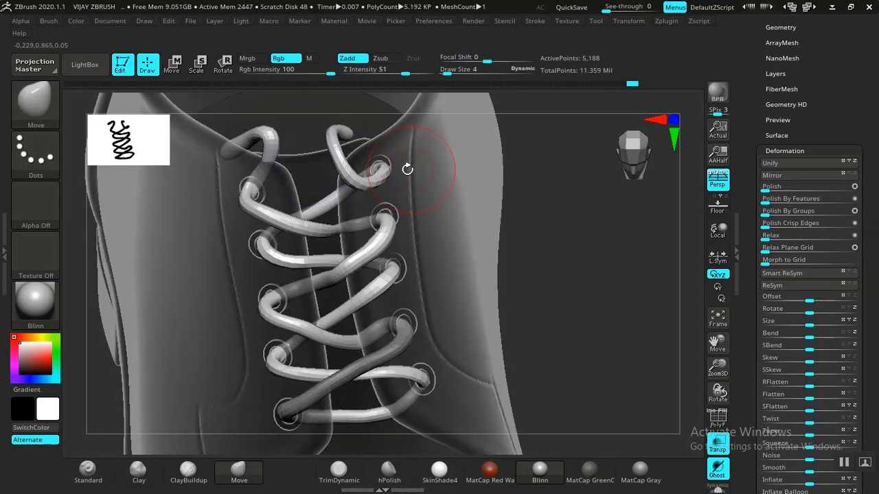
left_click_drag(561, 273, 563, 173, "alt")
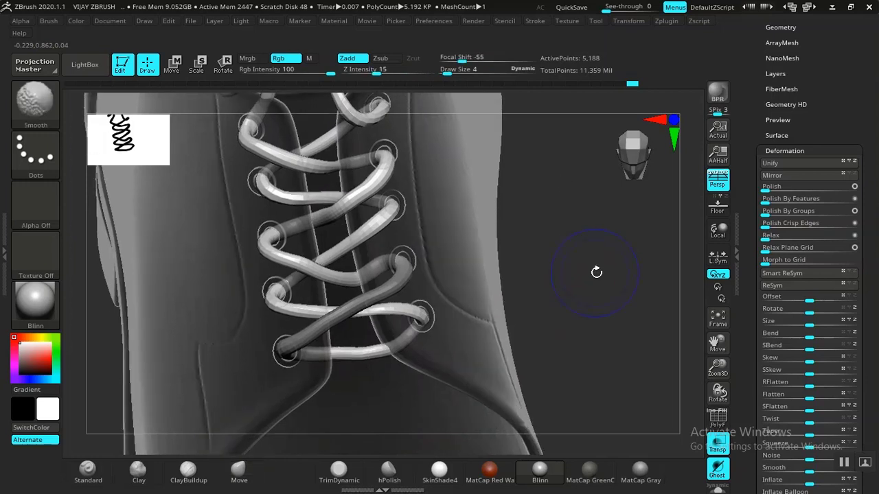
left_click_drag(631, 322, 632, 303, "alt")
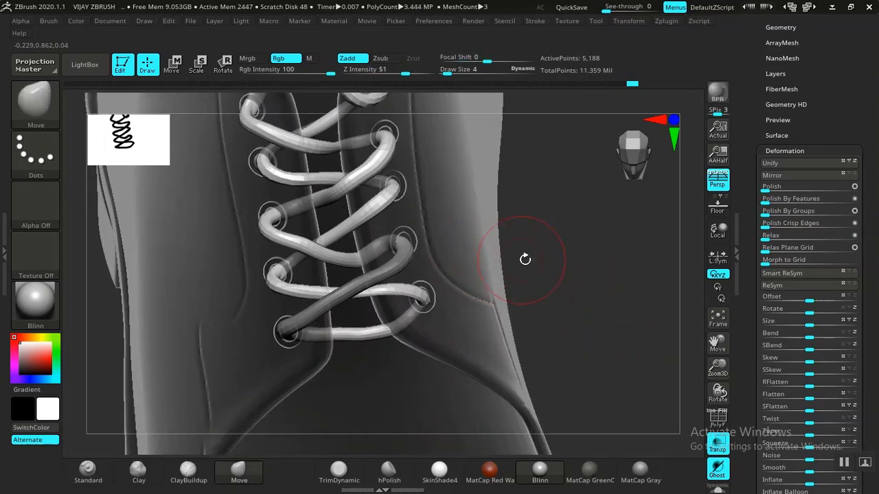
Step: Turn off the transparency and slightly adjust the whole shoelace's thickness with the Inflate deformation
mouse_move(593, 266)
left_mouse_down("alt")
mouse_move(593, 318)
mouse_move(595, 310)
left_mouse_up("alt")
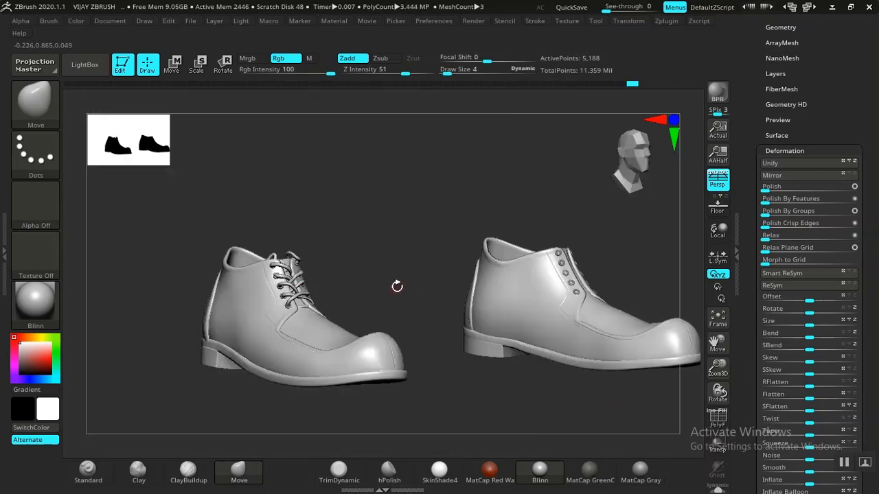
left_click_drag(398, 284, 682, 318)
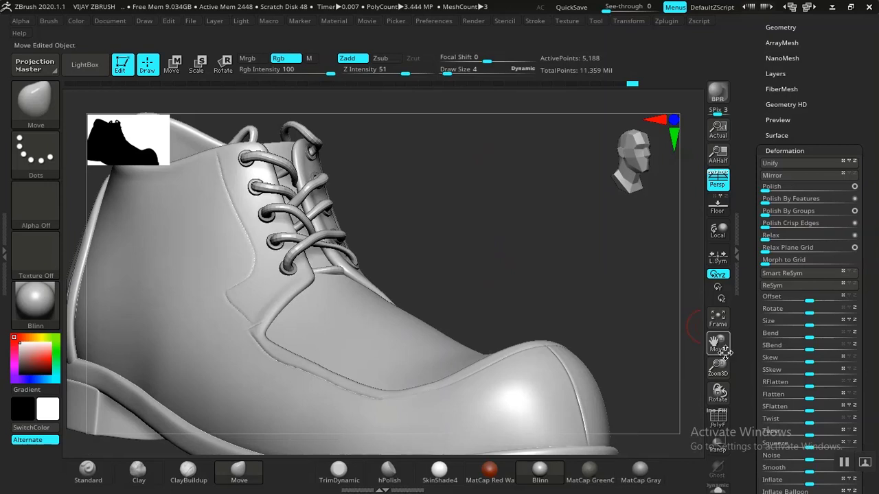
left_click_drag(753, 474, 755, 282)
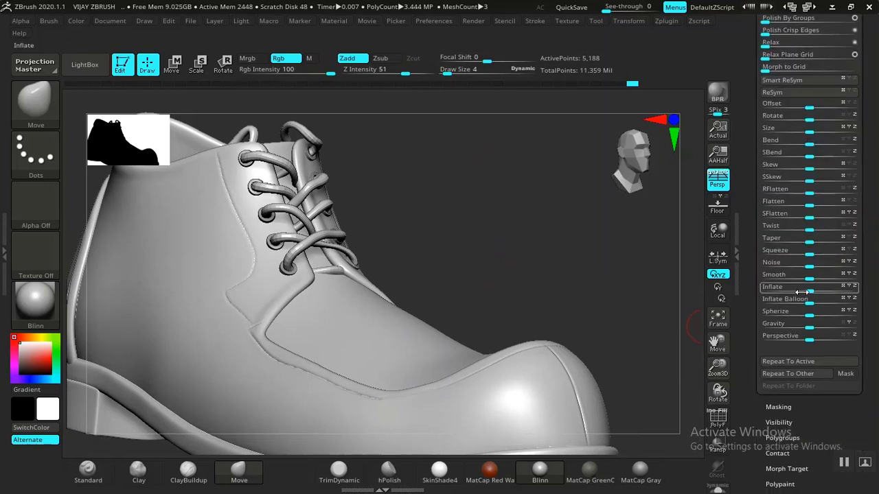
left_click_drag(809, 291, 807, 290)
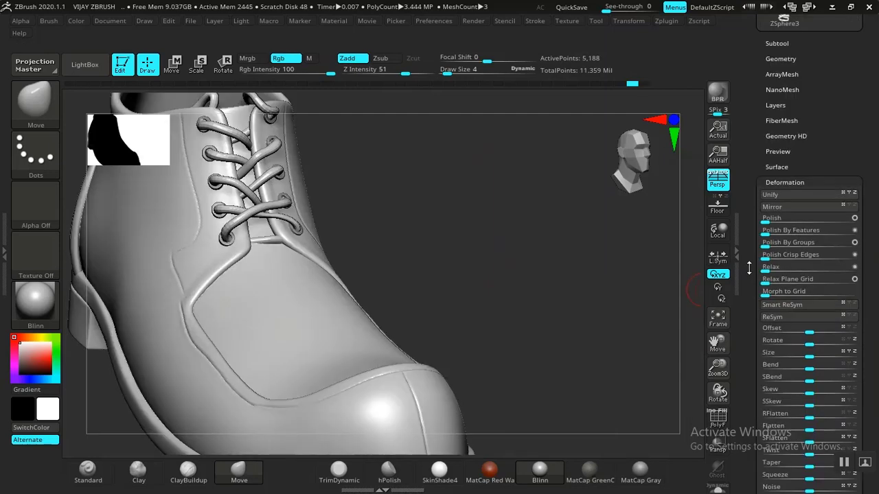
Step: Smooth the whole shoelace lightly with the Polish deformation
scroll(776, 193, "down", 5)
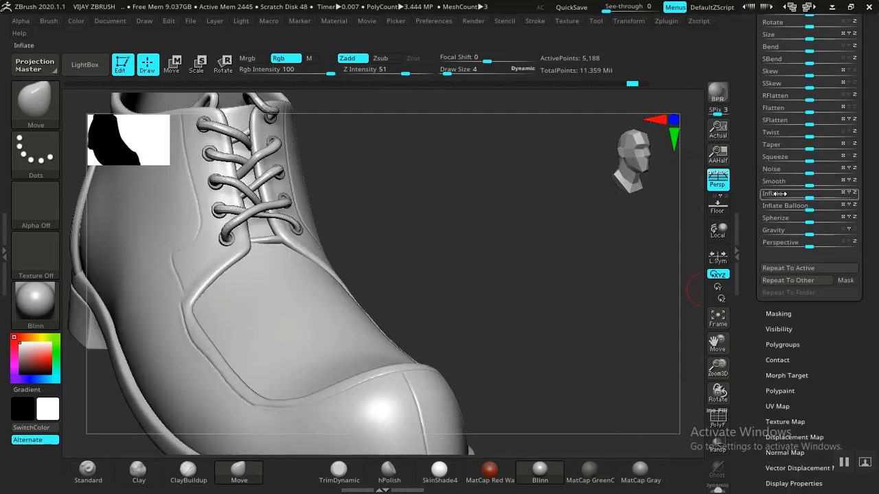
scroll(745, 236, "up", 1)
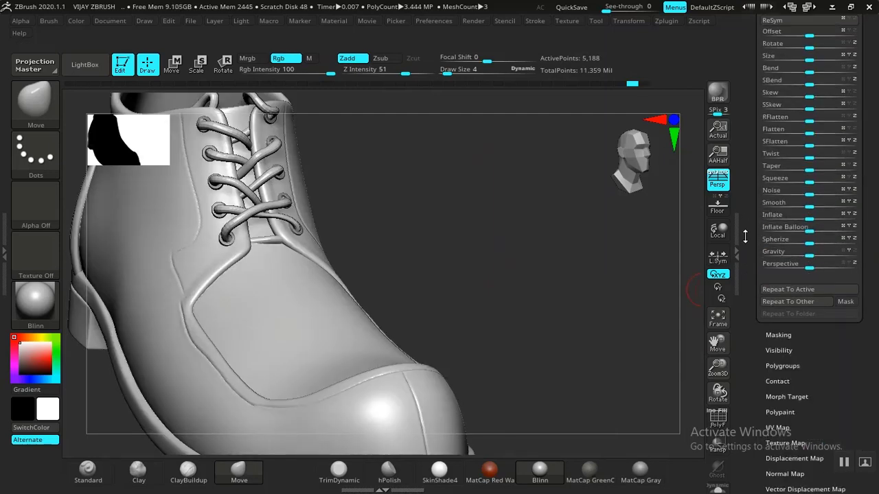
scroll(745, 236, "up", 7)
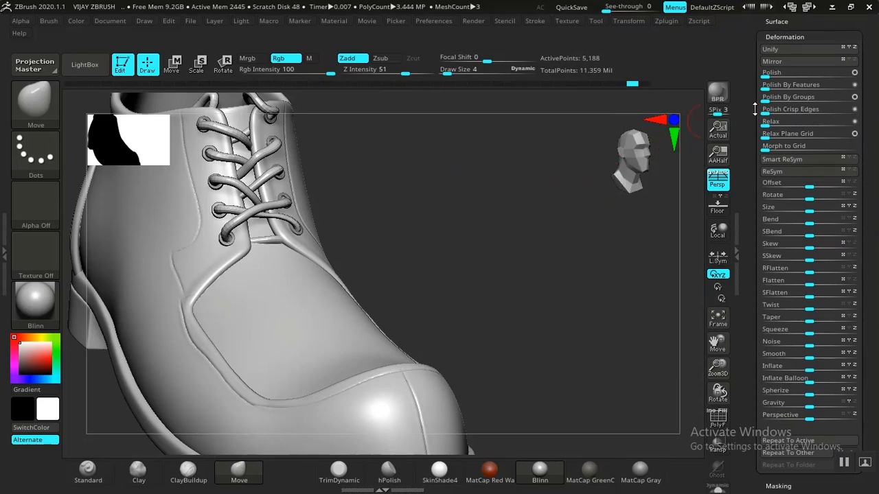
scroll(755, 109, "up", 1)
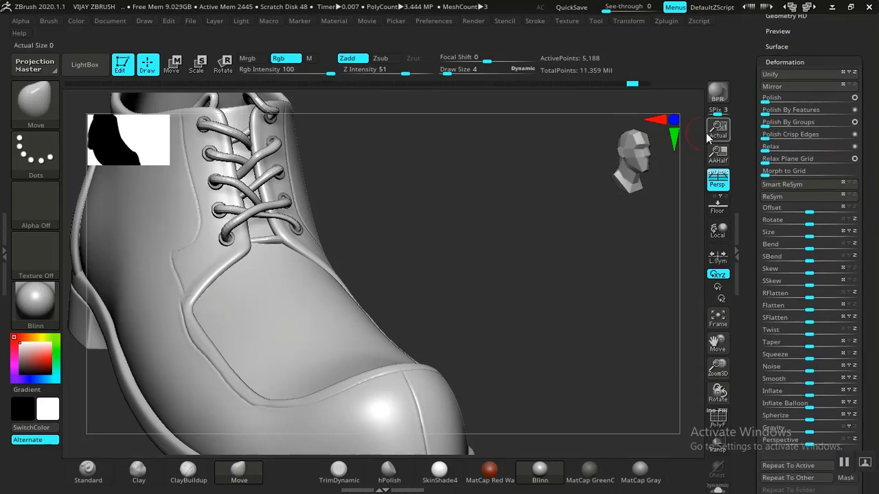
left_click(768, 100)
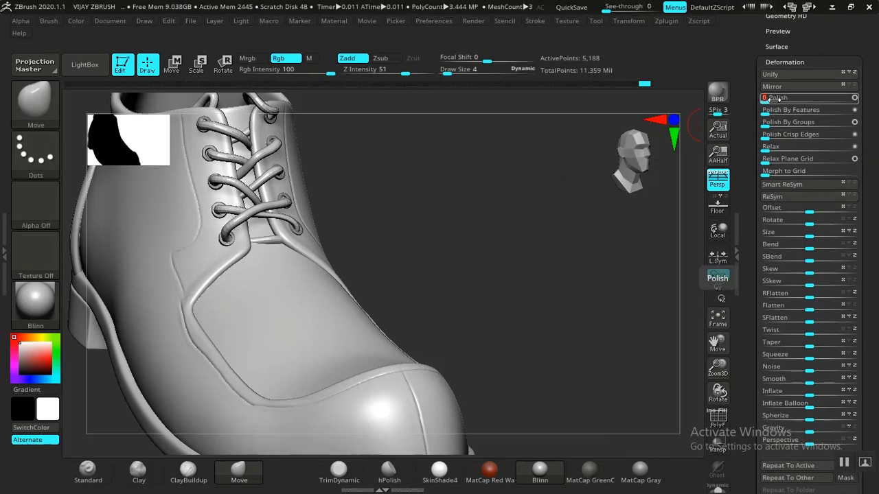
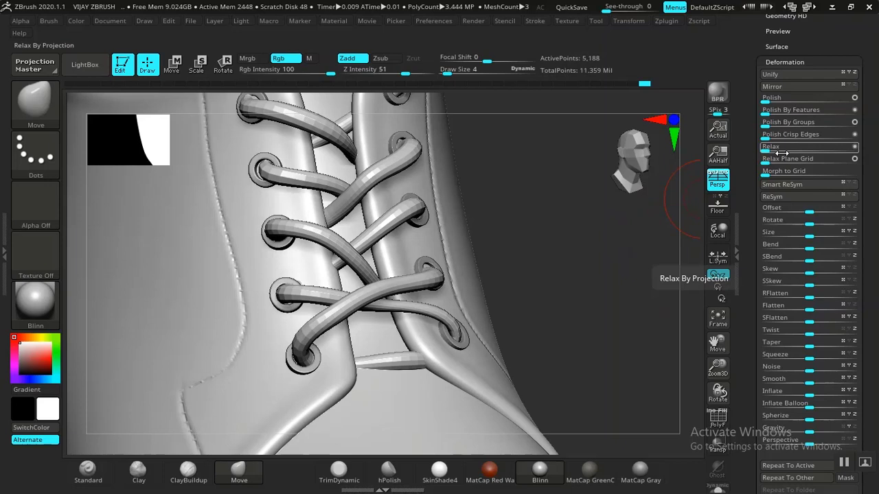
Step: Relax the shoelace lightly with the Relax deformation and nudge its strand at the second-lowest left eyelet with the Move brush
left_click(783, 150)
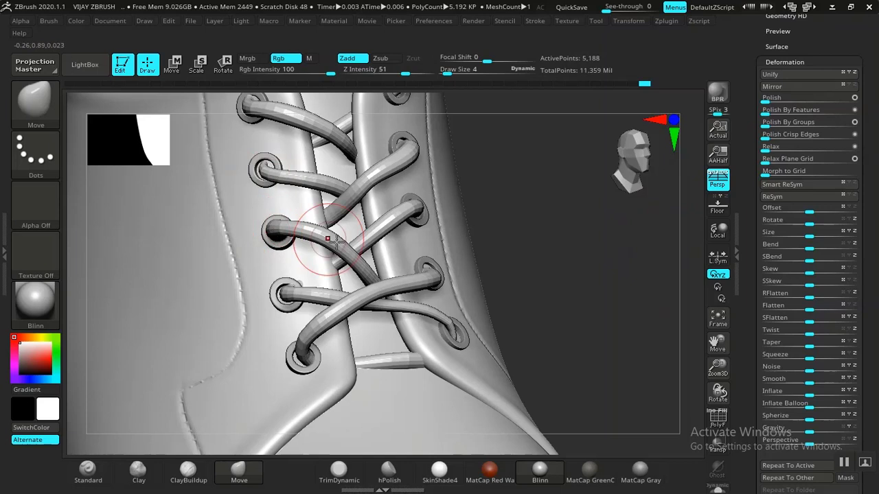
left_click_drag(293, 294, 286, 296)
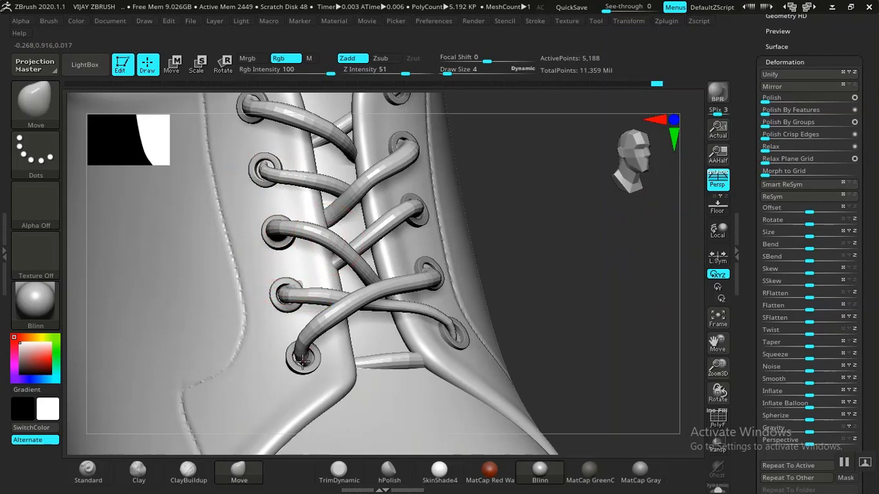
key("f")
Step: Thicken the shoelace's strand ends at the upper eyelets with the Inflat brush at draw size 7 and intensity 10
mouse_move(376, 331)
left_mouse_down()
mouse_move(124, 358)
mouse_move(261, 270)
left_mouse_up()
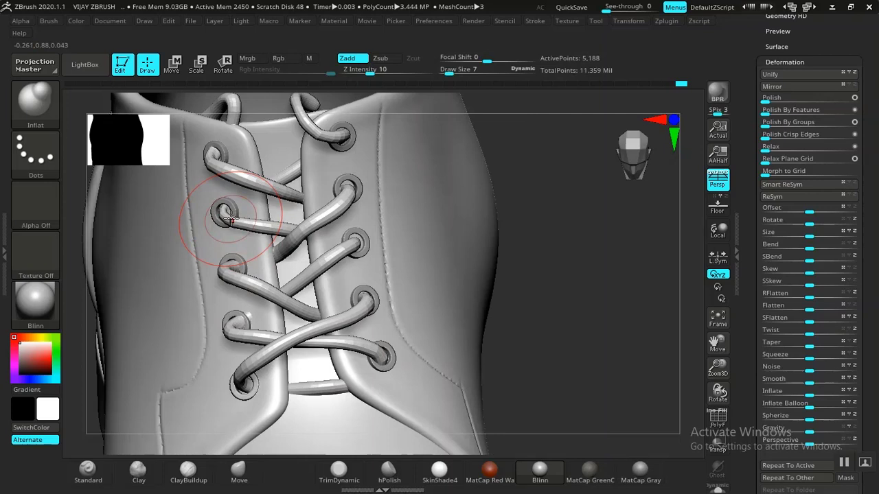
left_click_drag(231, 218, 239, 224)
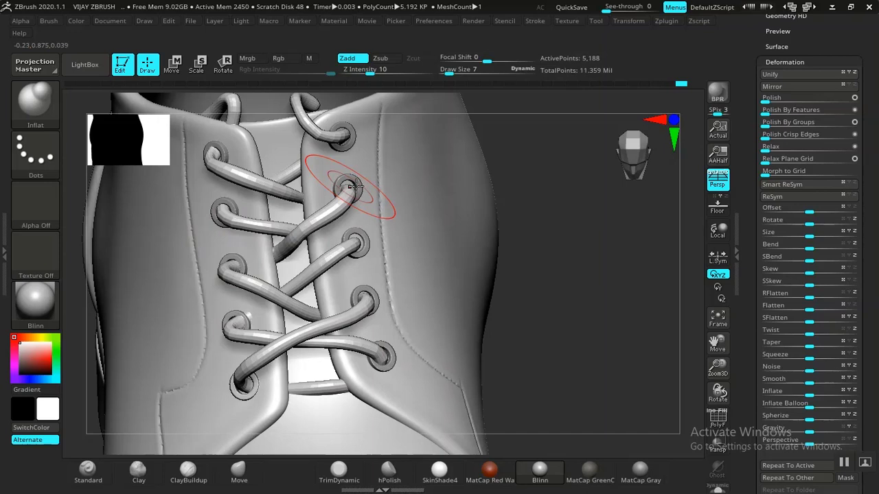
right_click_drag(355, 186, 363, 203, "alt")
left_click_drag(270, 206, 229, 188)
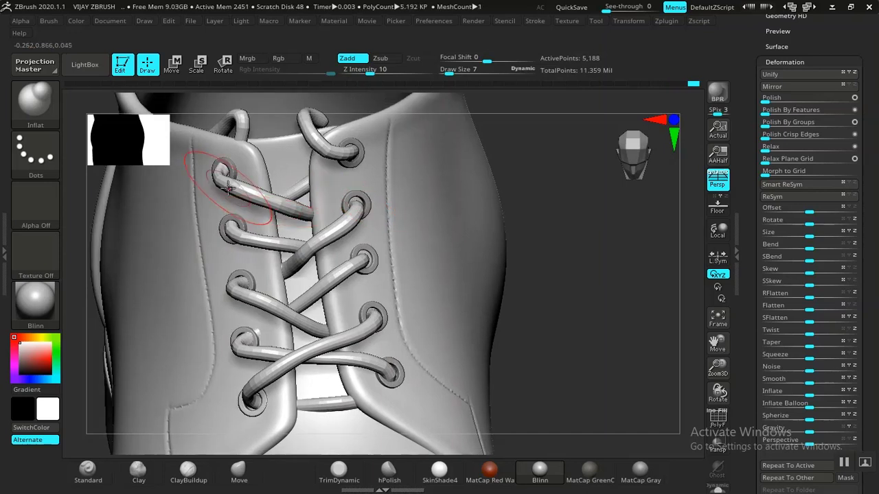
left_click_drag(551, 272, 544, 198, "alt")
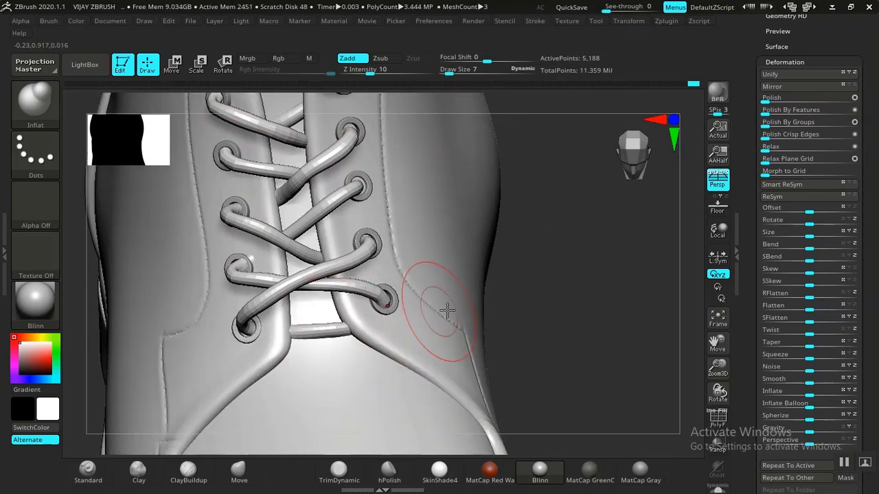
left_click_drag(578, 292, 589, 290)
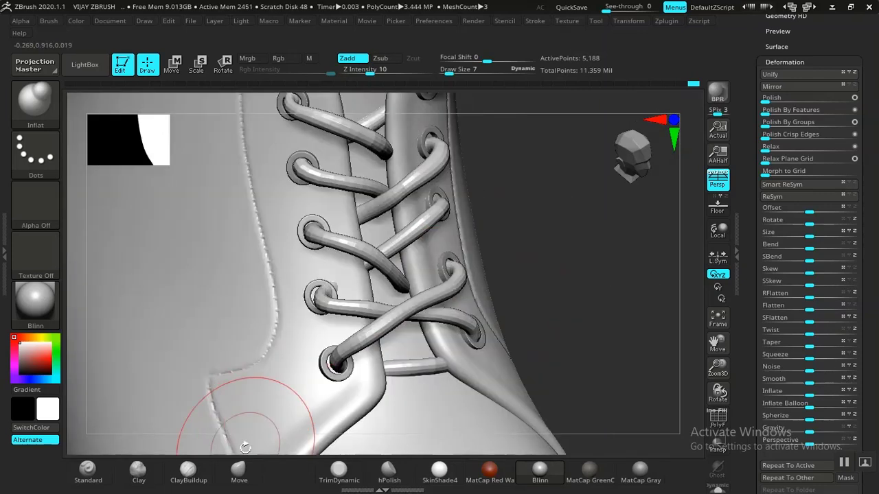
Step: Smooth the upper crossing strands and nudge the strand end at the upper left eyelet with the Move brush
left_click(238, 470)
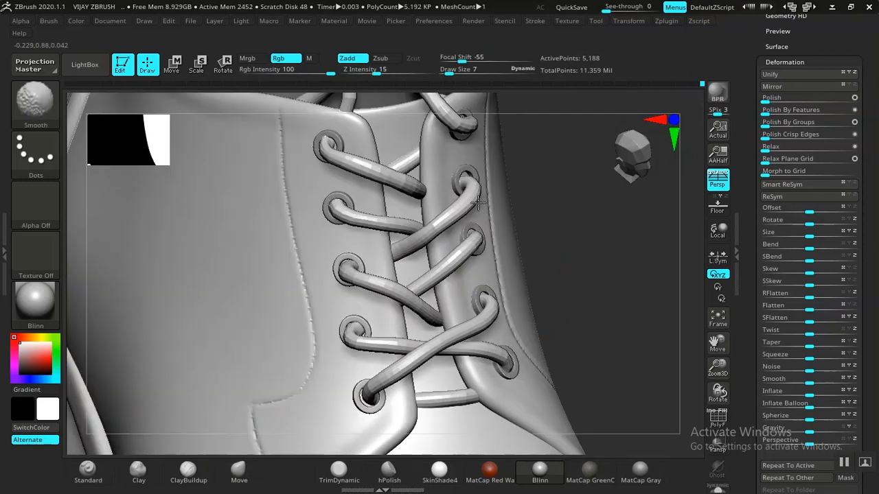
mouse_move(426, 220)
left_mouse_down("shift")
mouse_move(367, 167)
mouse_move(389, 172)
left_mouse_up("shift")
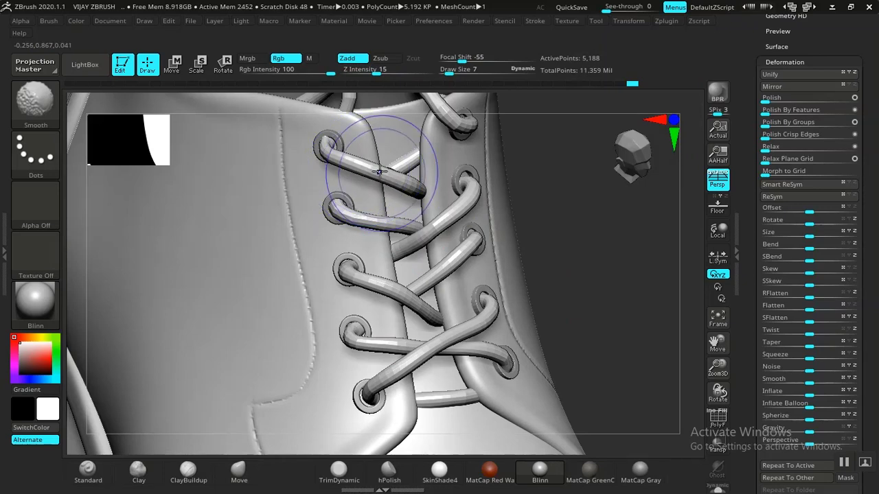
left_click_drag(334, 146, 331, 141)
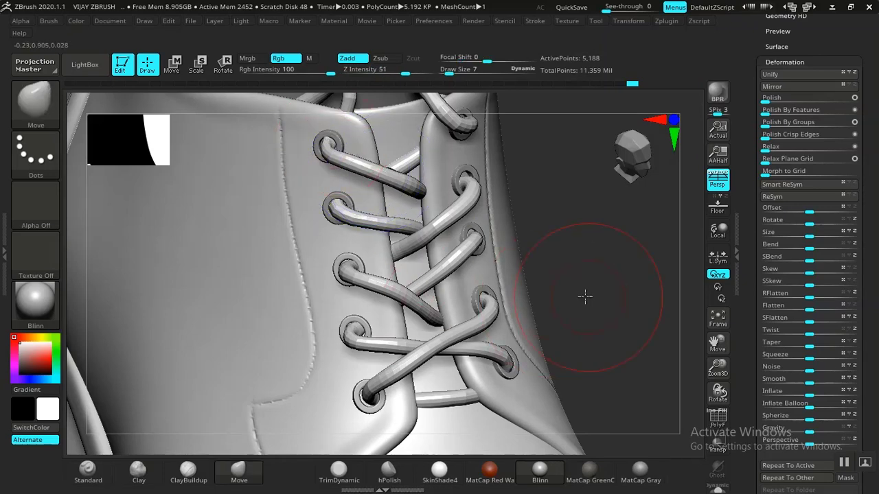
mouse_move(584, 373)
left_mouse_down()
mouse_move(514, 257)
mouse_move(366, 322)
left_mouse_up()
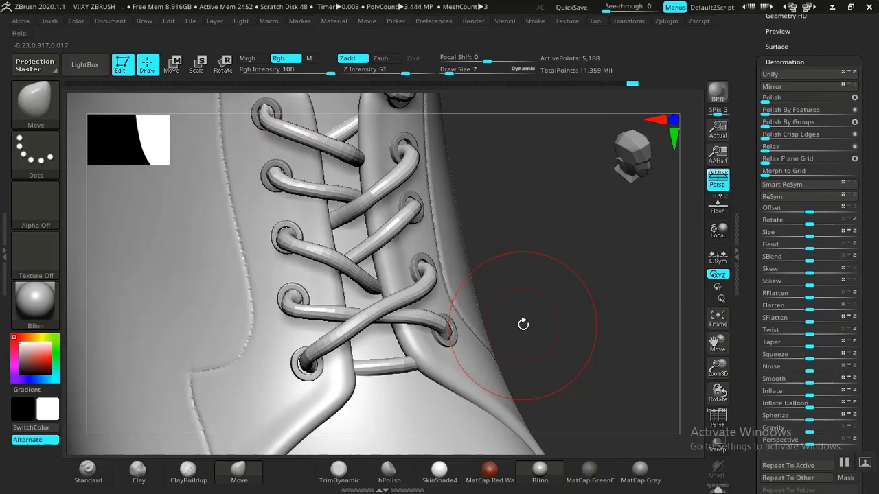
Step: Move the ZSphere4 and ZSphere1 subtools to the top of the subtool list
left_click_drag(523, 324, 525, 280)
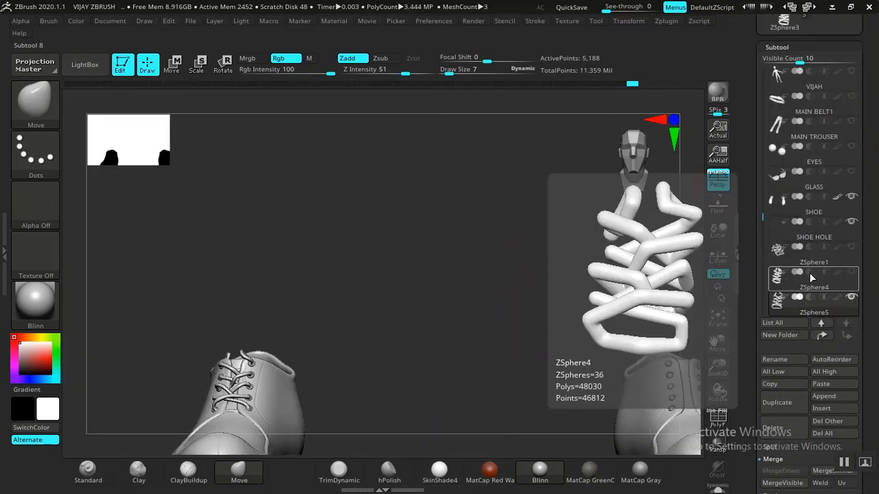
left_click(809, 272)
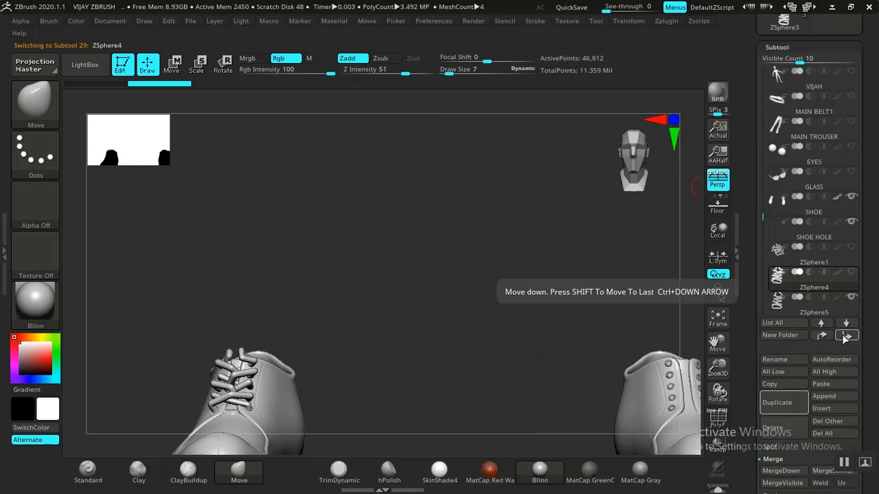
key("shift")
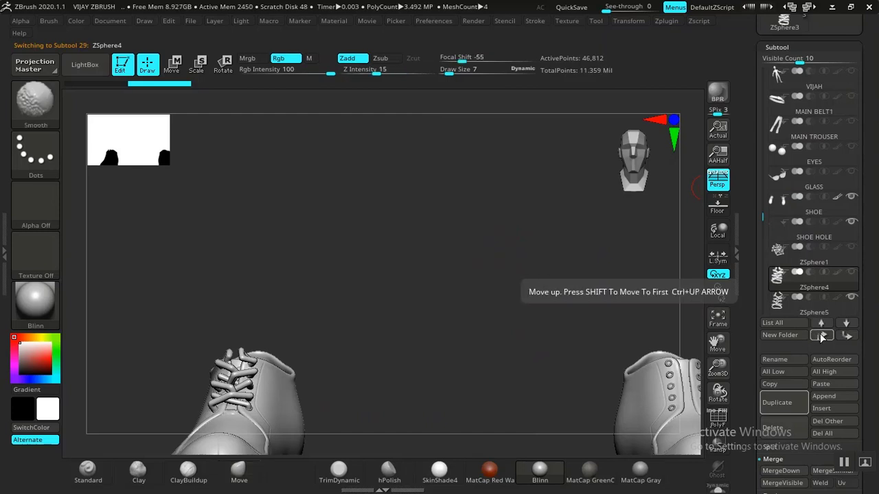
left_click(822, 336, "shift")
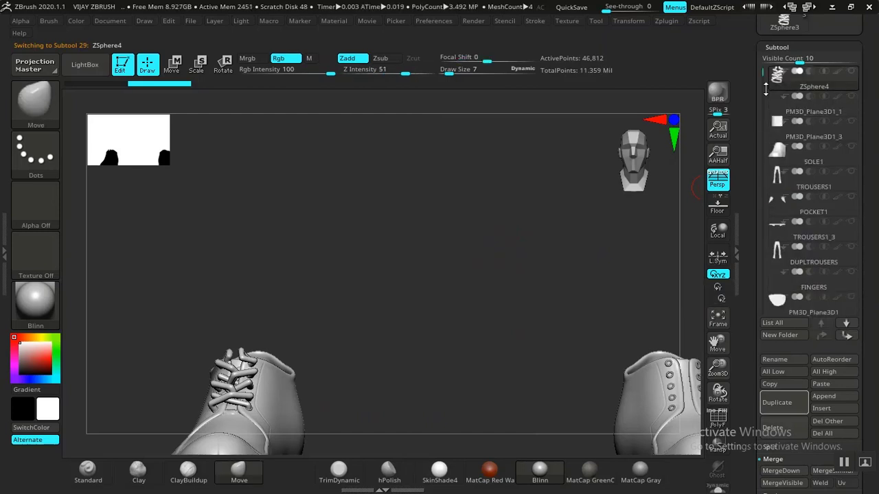
left_click_drag(766, 89, 765, 208)
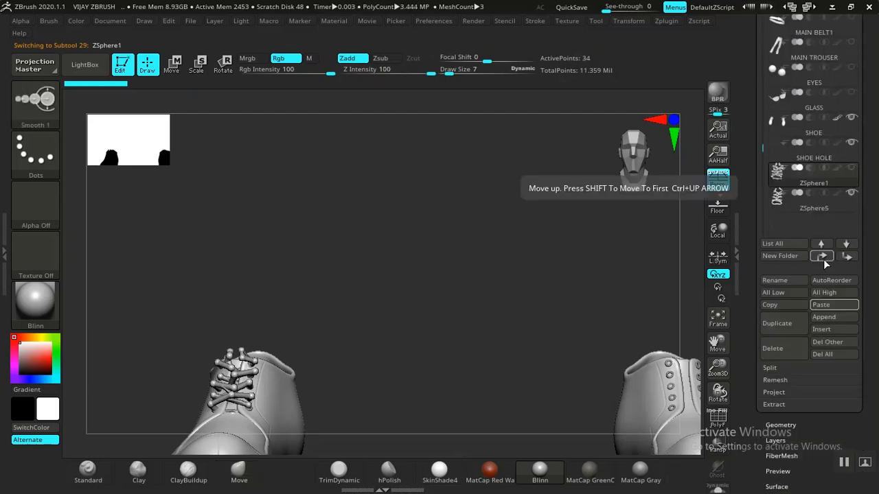
left_click(824, 258, "shift")
Step: Make the ZSphere5 shoelace the active subtool and turn off its PolyFrame display
left_click_drag(760, 199, 761, 141)
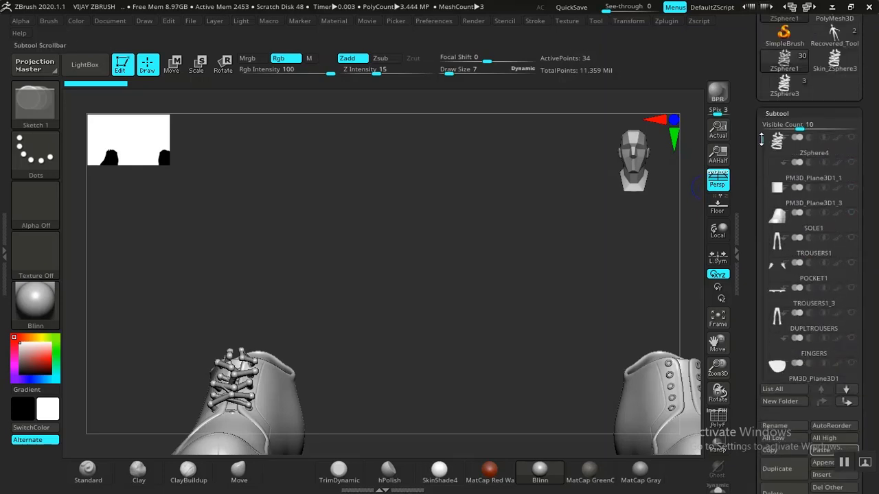
left_click(812, 189)
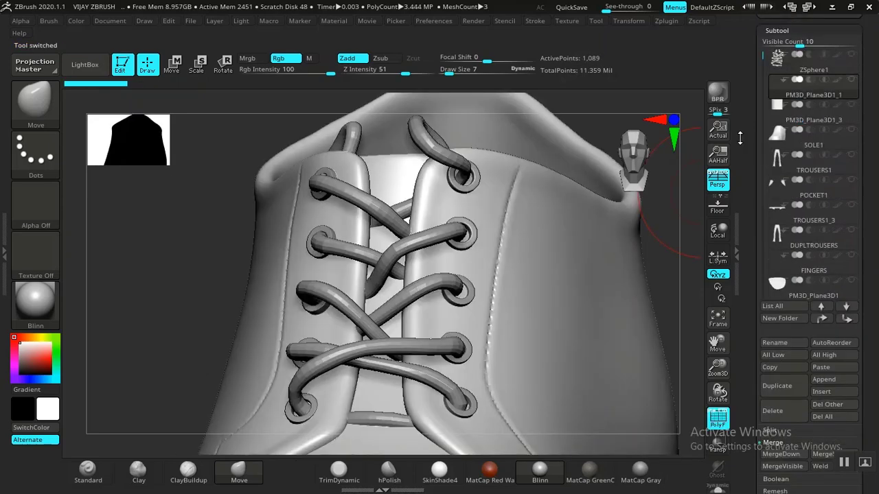
left_click_drag(739, 124, 751, 173)
left_click(772, 166)
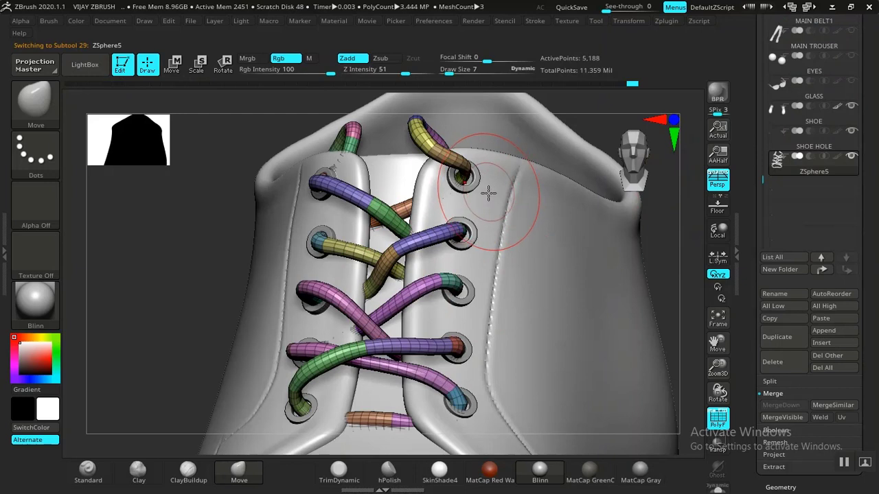
key("shift+f")
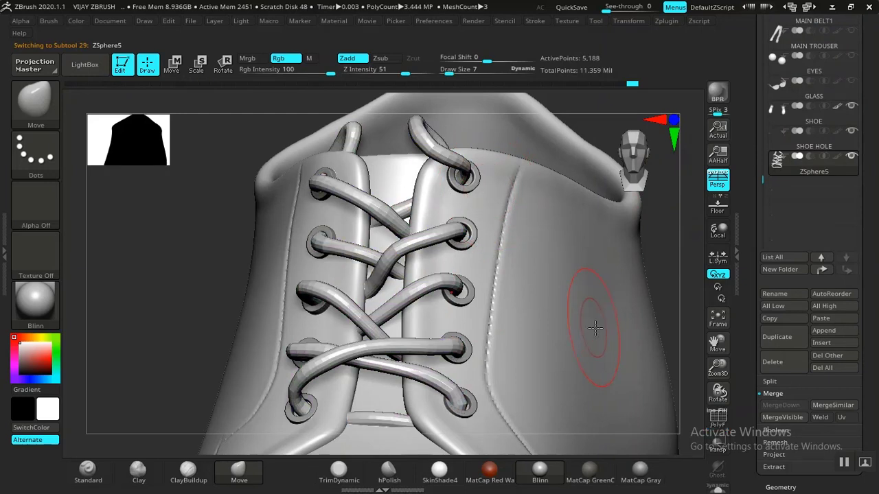
Step: Select the SHOE subtool and try to move its edge beside the lowest left eyelet at draw size 18
left_click(665, 282, "alt")
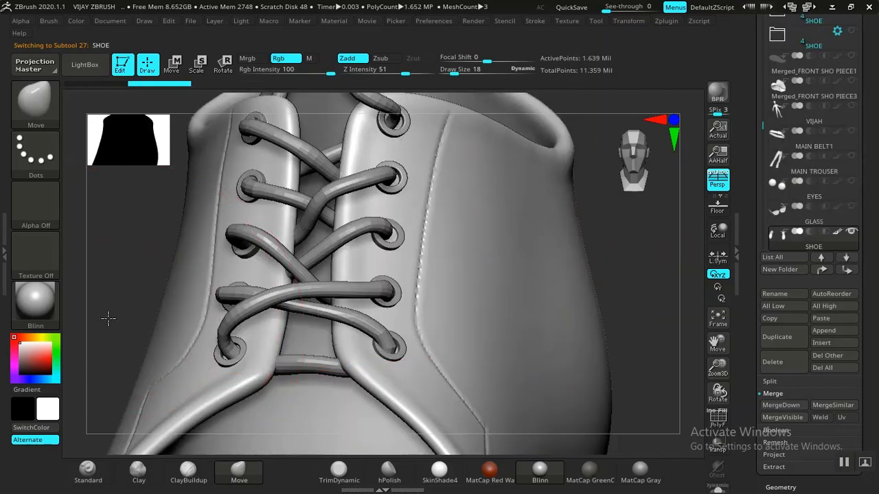
left_click_drag(107, 318, 160, 263)
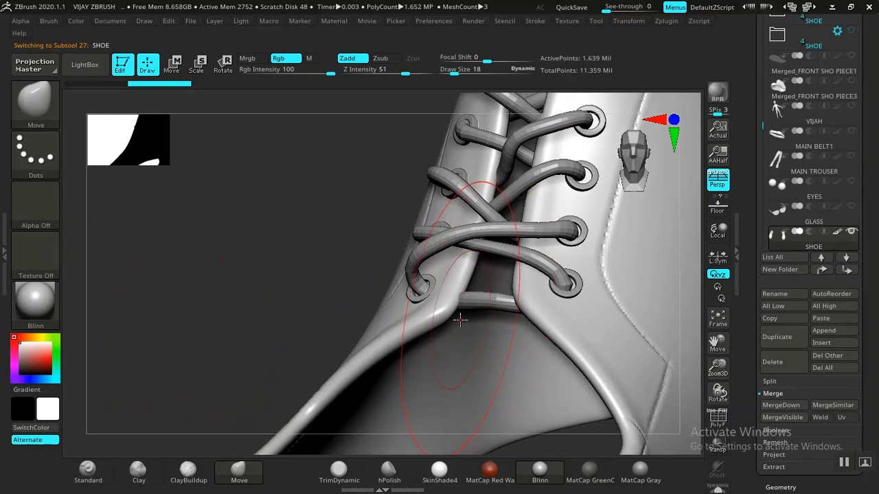
left_click(451, 324)
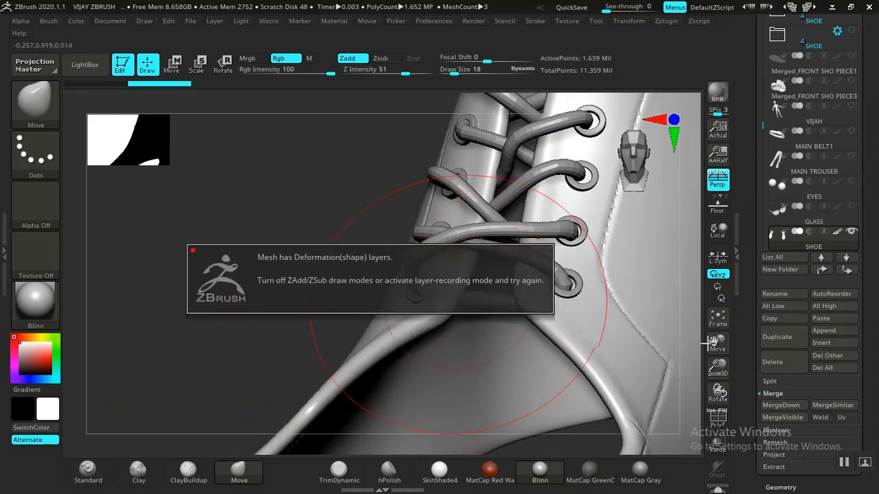
Step: Enable recording on the shoe's EDGE INFLAT layer and reveal all hidden parts of the shoe mesh
left_click_drag(747, 347, 746, 406)
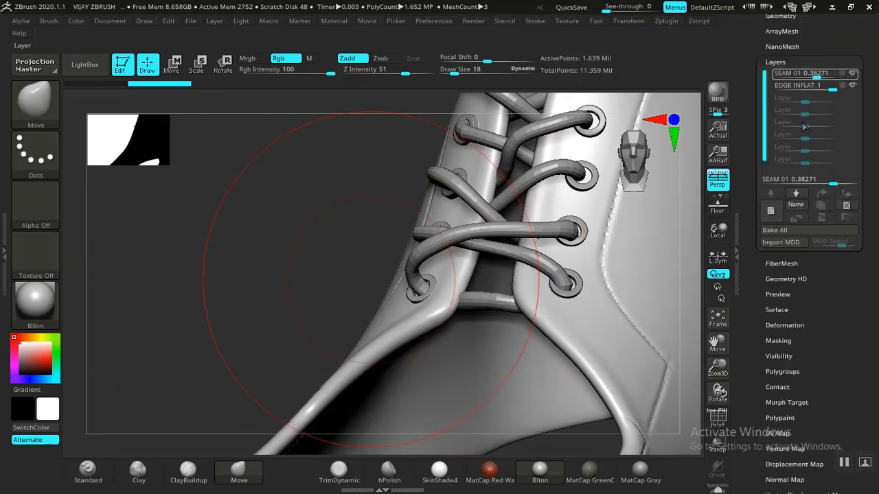
left_click(842, 82)
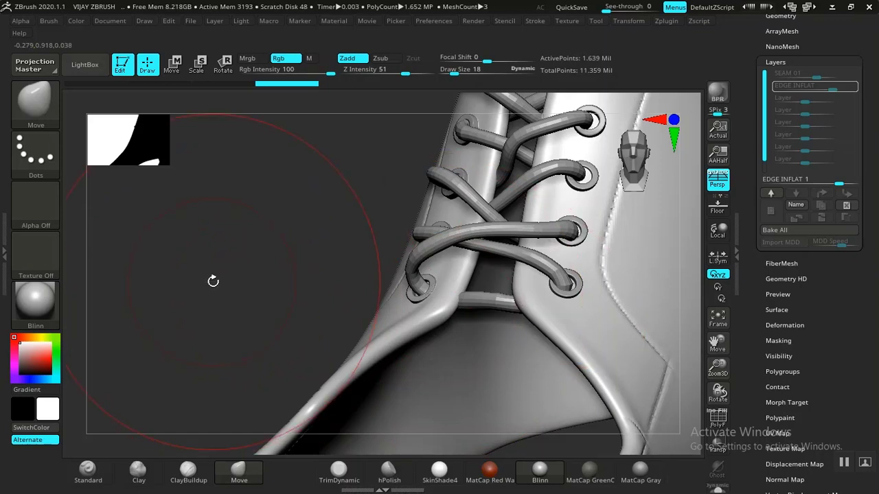
left_click(213, 282, "ctrl+shift")
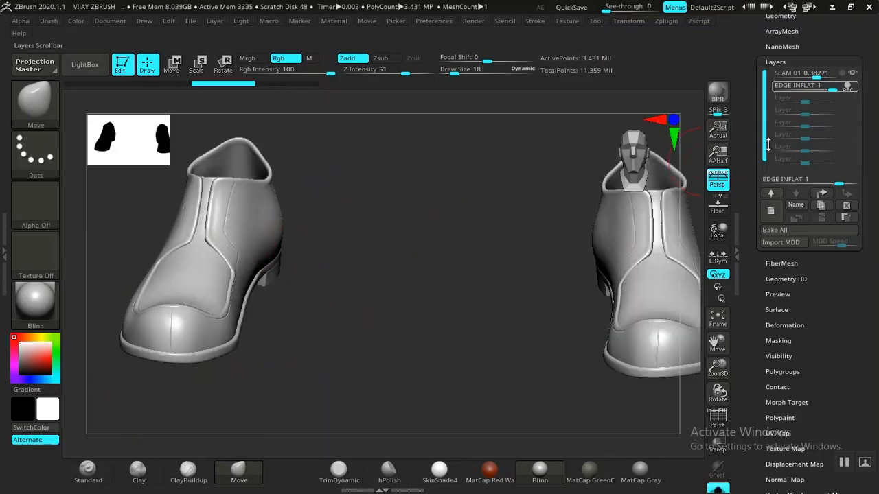
Step: Add a new recording layer to the shoe, test a Move stroke on its side and undo that stroke
left_click_drag(750, 143, 751, 173)
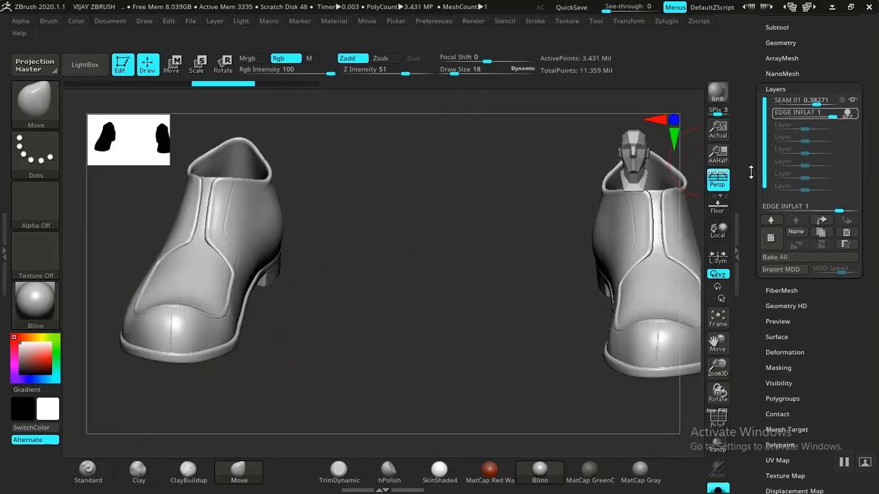
left_click(771, 238)
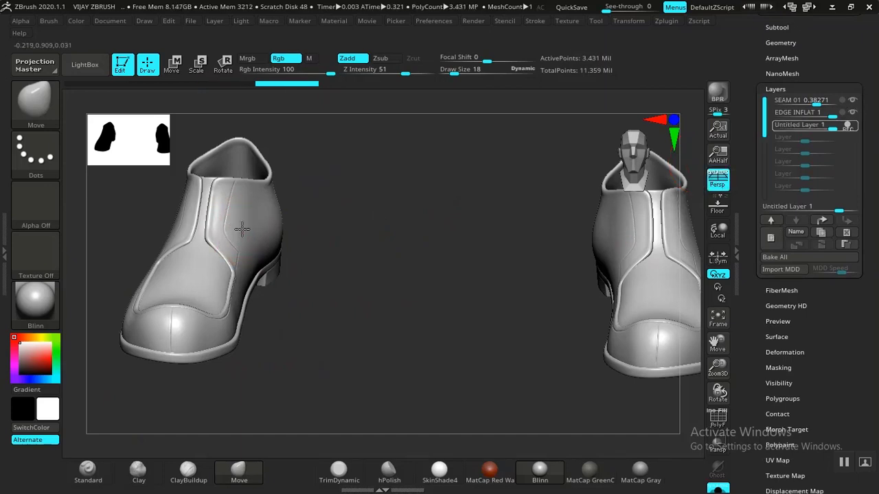
left_click_drag(242, 229, 251, 234)
key("ctrl")
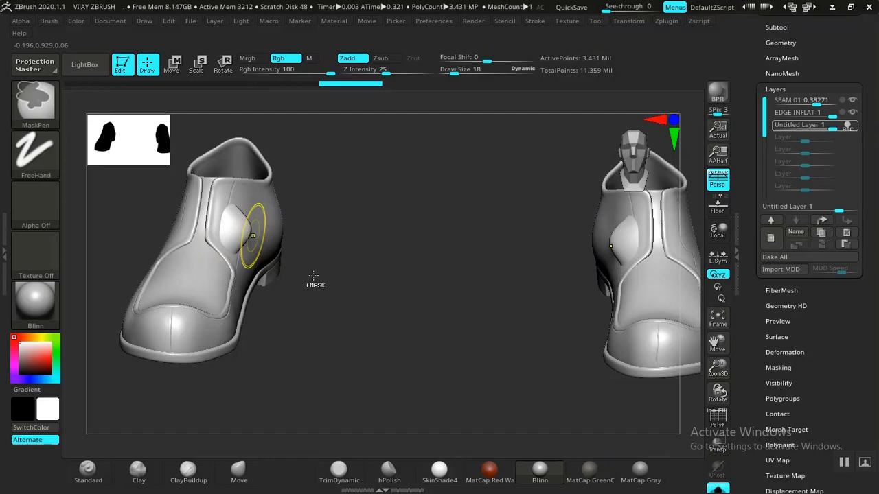
Step: Turn off Solo mode and inspect the laced shoe from the toe cap up to the lowest eyelets
left_click(718, 489)
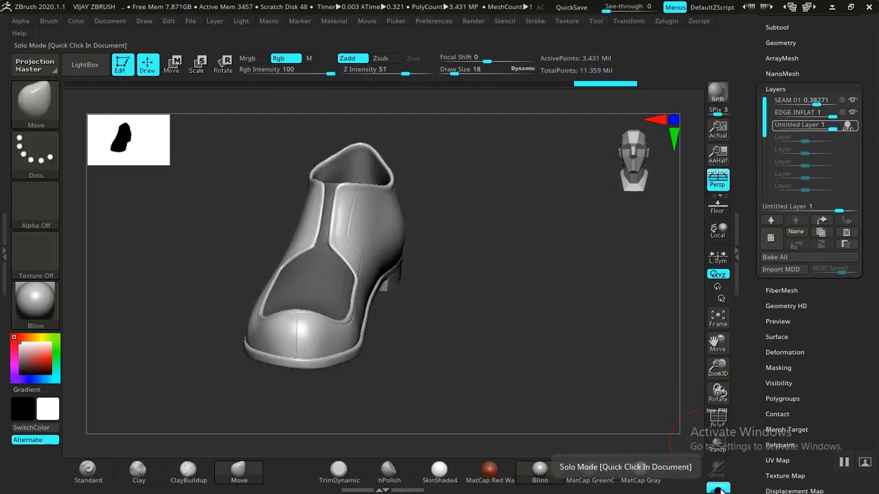
left_click(718, 489)
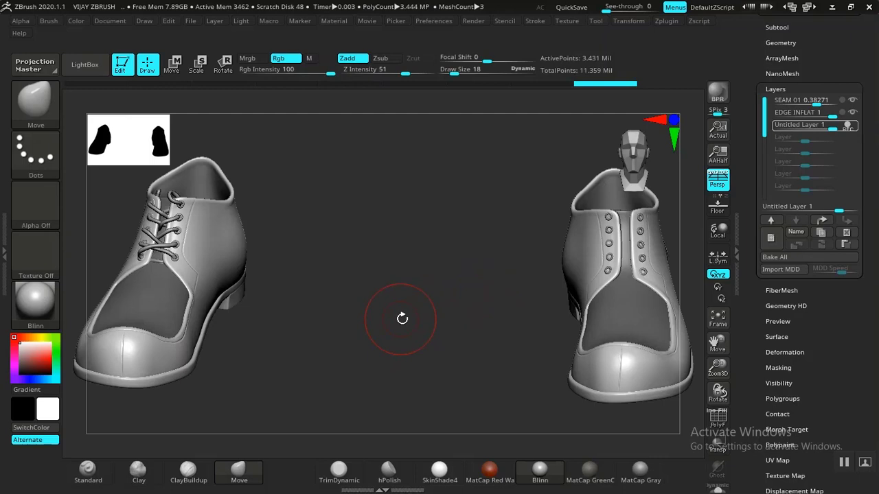
key("f")
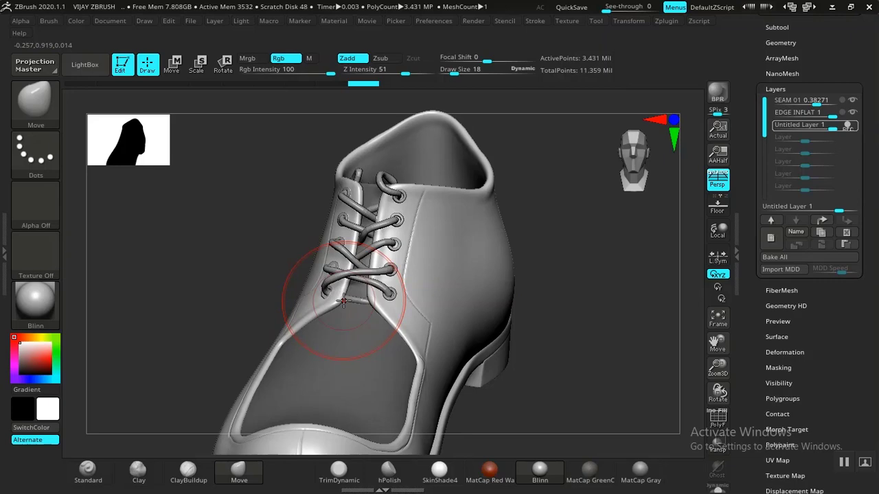
left_click_drag(618, 382, 656, 258, "alt")
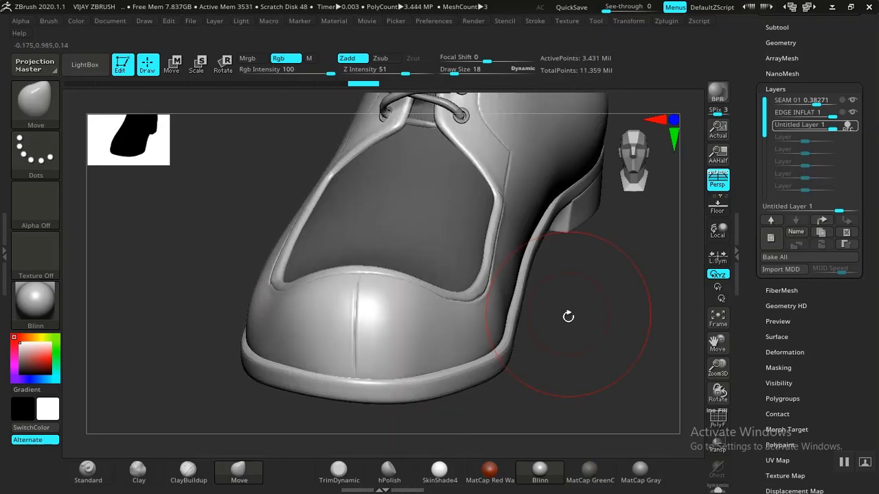
left_click_drag(569, 316, 554, 403, "alt")
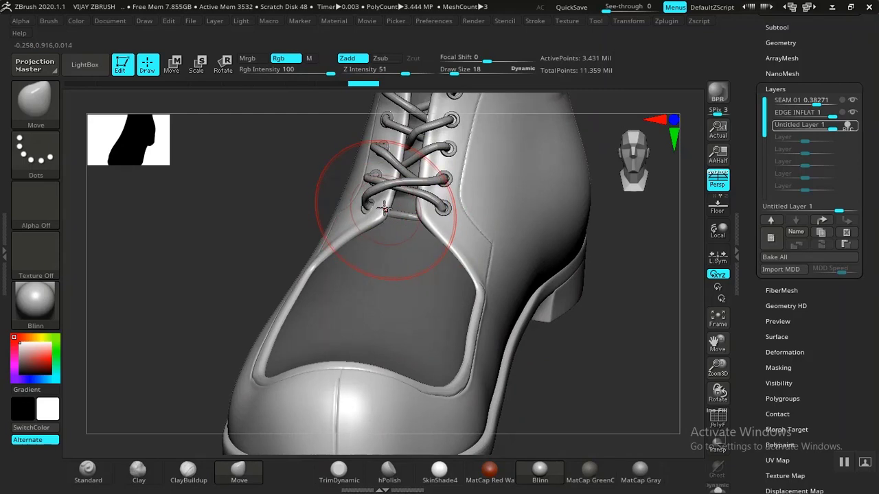
Step: Drop the shoe mesh to its lowest subdivision level and move its edge beside the lowest left eyelet at draw sizes 10 and 7
key("p")
key("[")
key("shift")
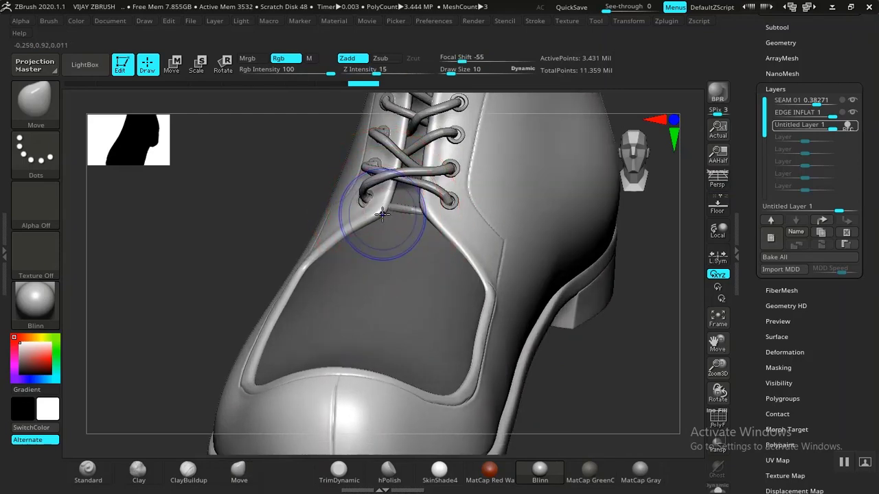
key("shift+d")
key("shift+d")
key("shift+d")
key("shift+d")
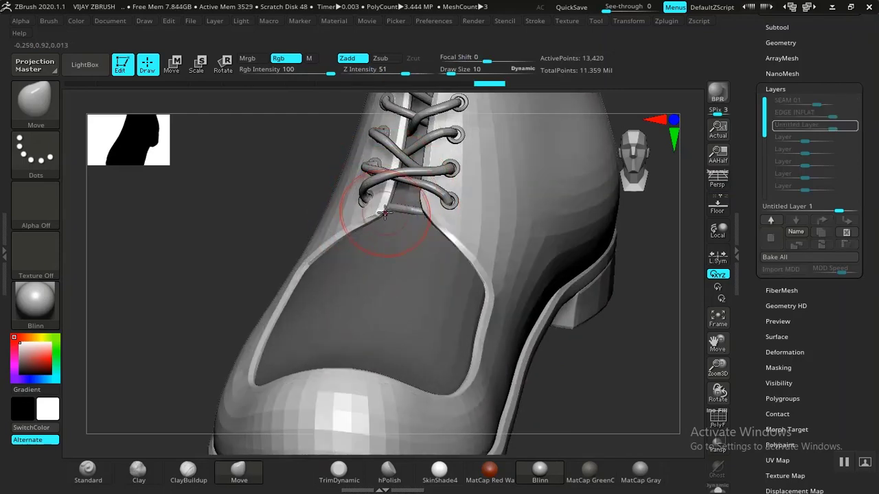
left_click_drag(383, 209, 376, 204)
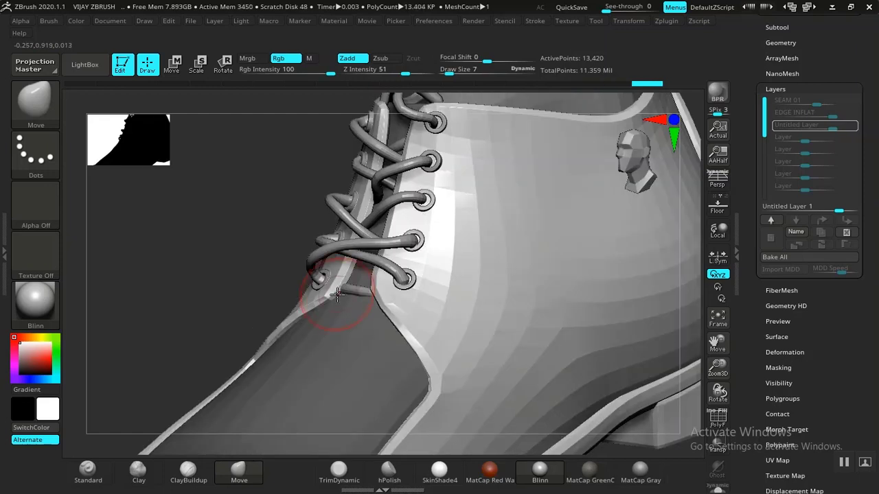
mouse_move(330, 303)
left_mouse_down()
mouse_move(325, 295)
mouse_move(350, 287)
mouse_move(360, 295)
mouse_move(325, 286)
left_mouse_up()
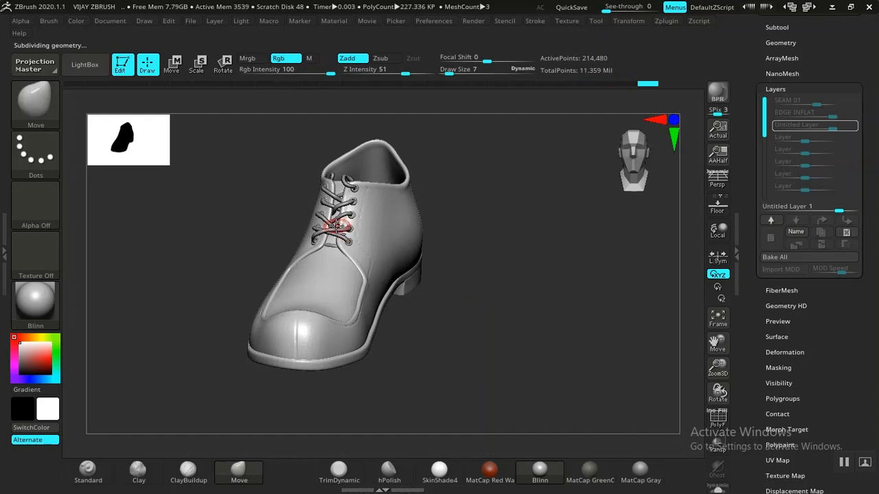
Step: Select the ZSphere5 lace subtool and rename it SHOE LACE
left_click(334, 226, "alt")
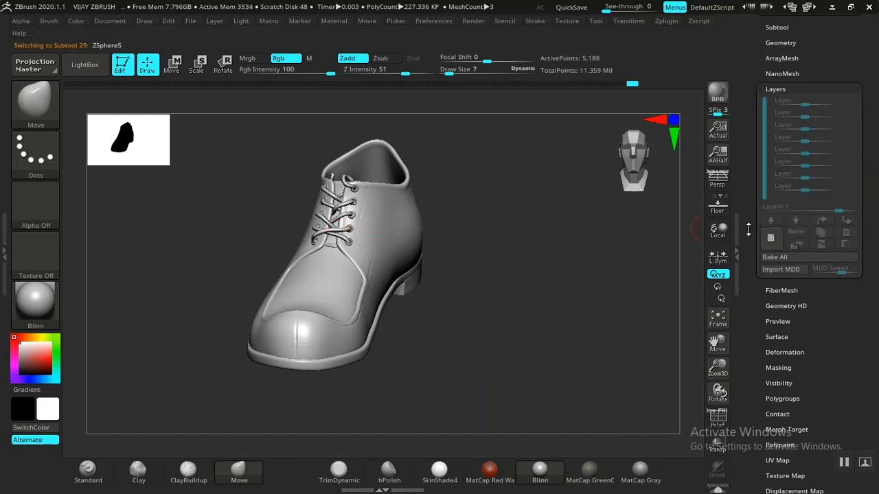
left_click_drag(748, 229, 749, 414)
left_click(766, 214)
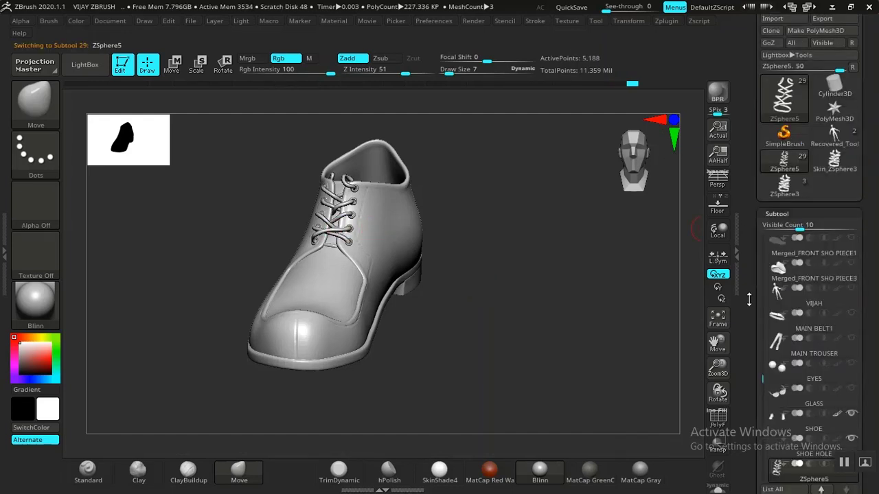
left_click_drag(750, 299, 749, 63)
left_click(779, 290)
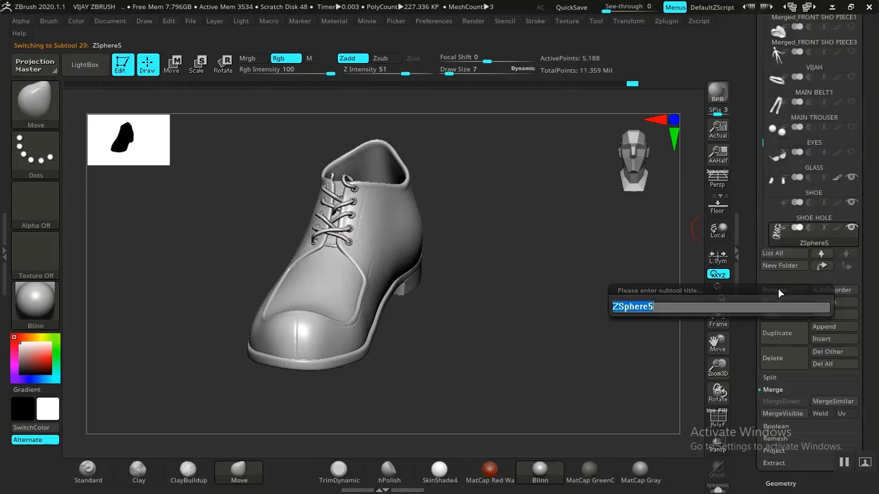
type("SHOE LACE")
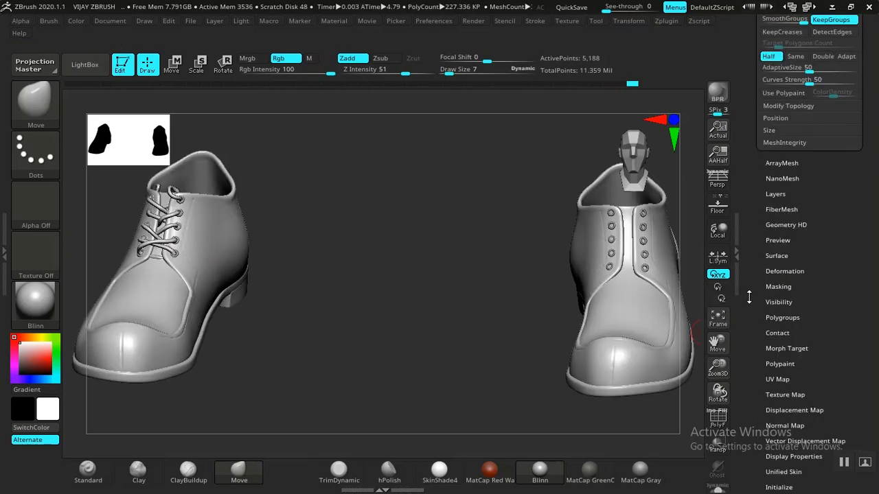
scroll(749, 297, "up", 3)
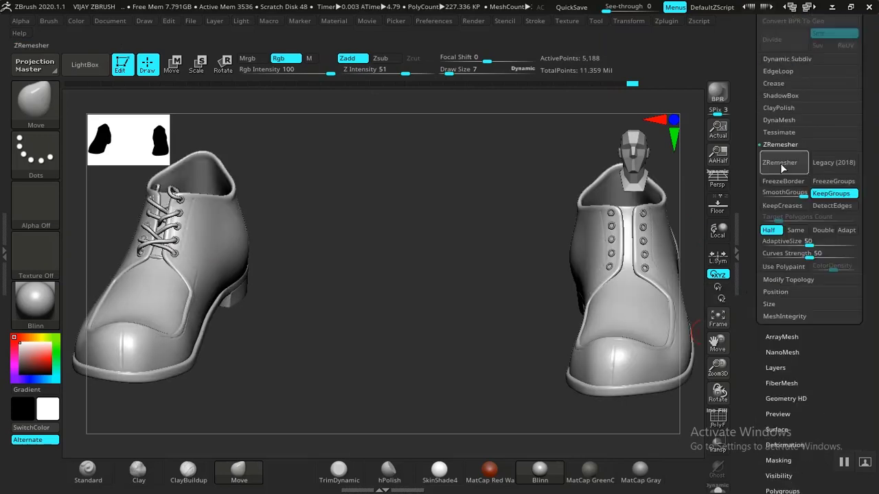
left_click(783, 281)
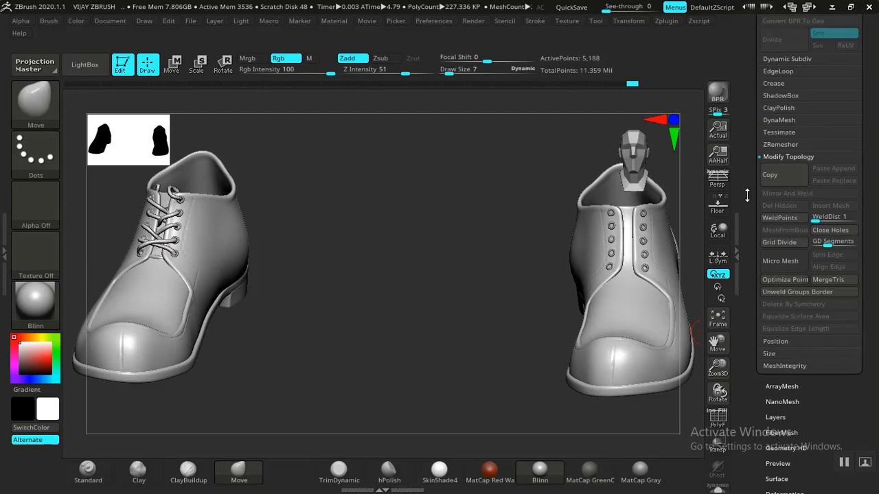
left_click_drag(746, 189, 743, 275)
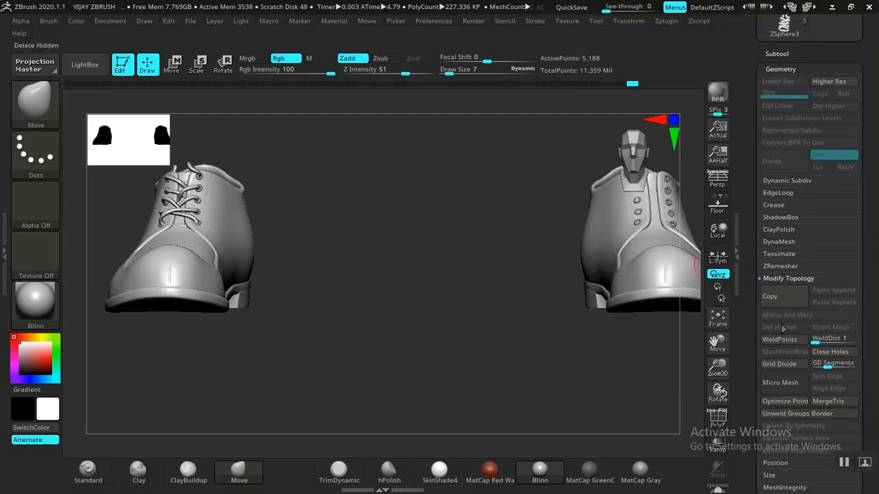
left_click(718, 259)
left_click(719, 265)
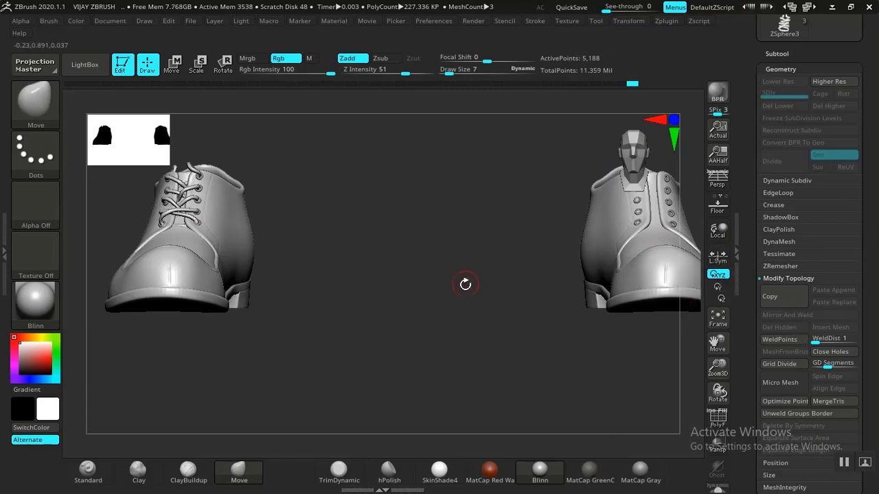
left_click_drag(466, 284, 455, 331)
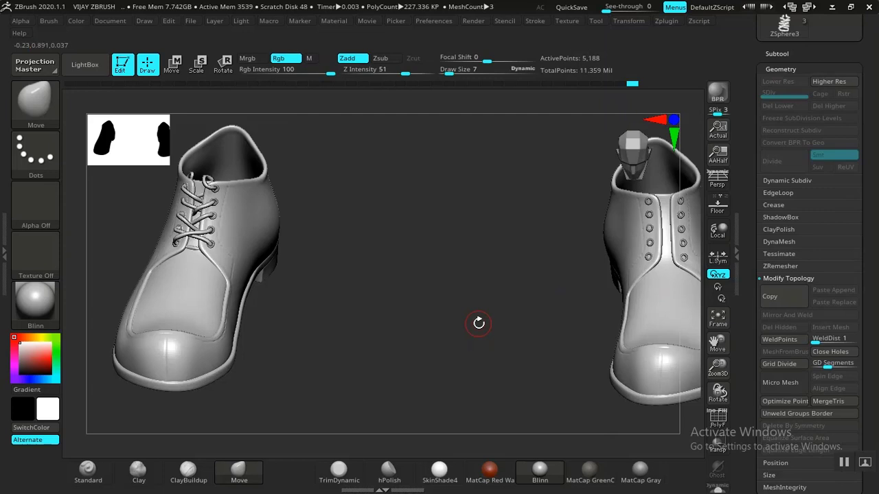
Step: Mirror the shoe lace across the X axis onto the other shoe with SubTool Master, merging the result into one subtool
left_click(666, 20)
left_click(696, 244)
left_click_drag(697, 246, 698, 195)
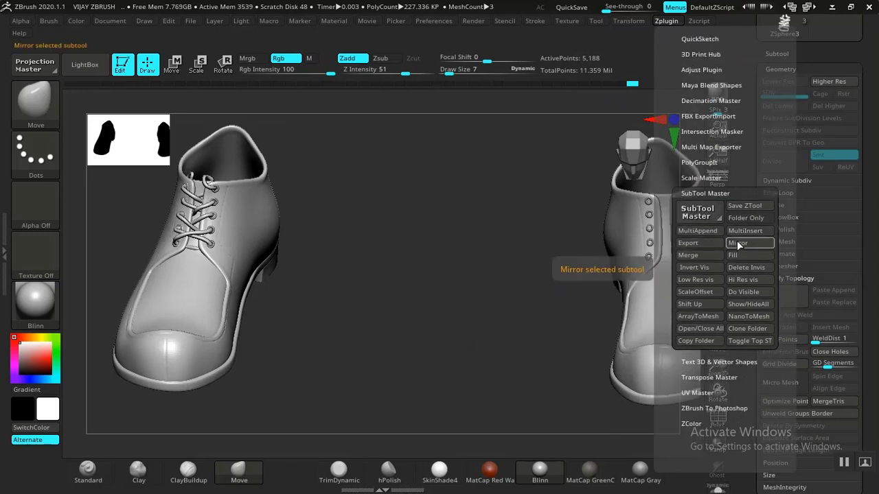
left_click(741, 244)
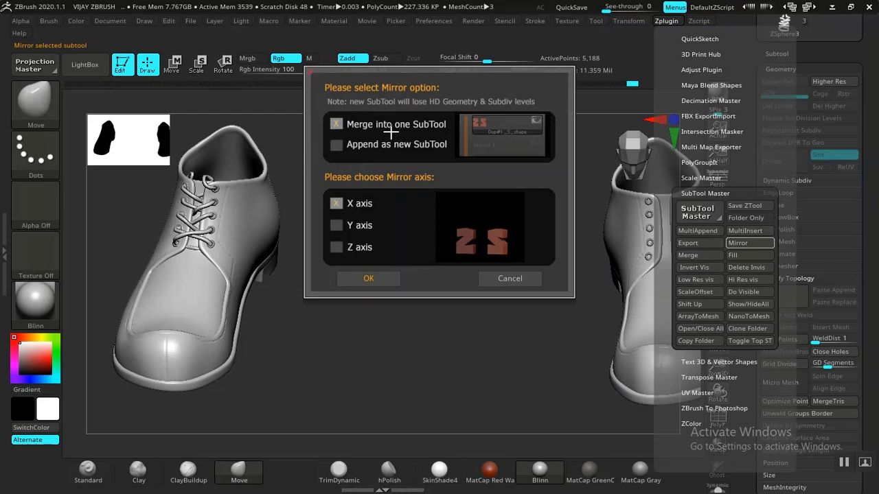
left_click(385, 278)
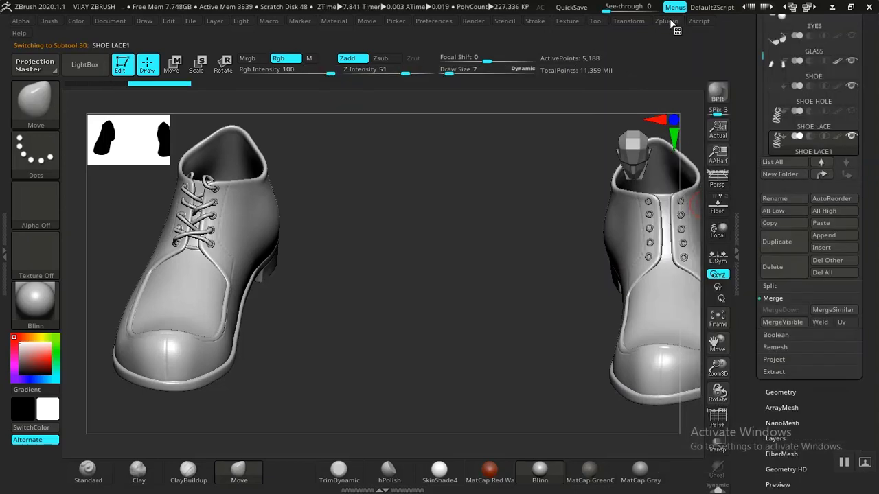
left_click(671, 22)
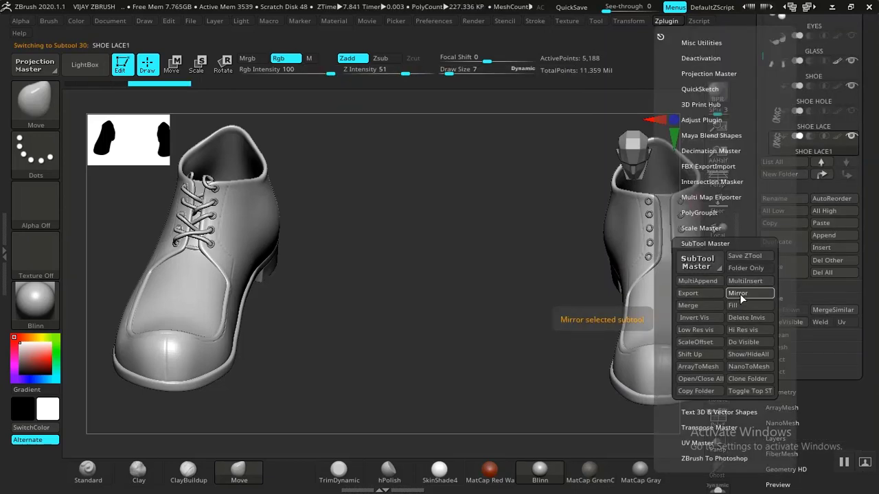
left_click(750, 293)
left_click(366, 278)
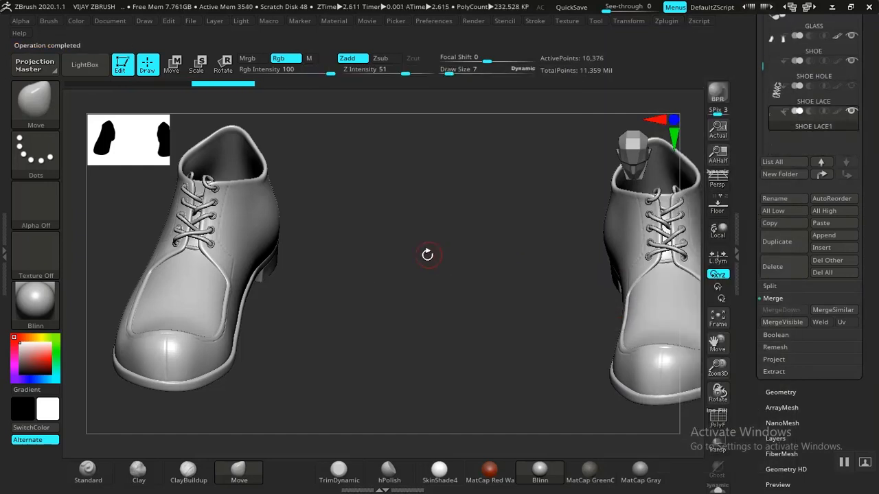
left_click_drag(430, 295, 412, 282)
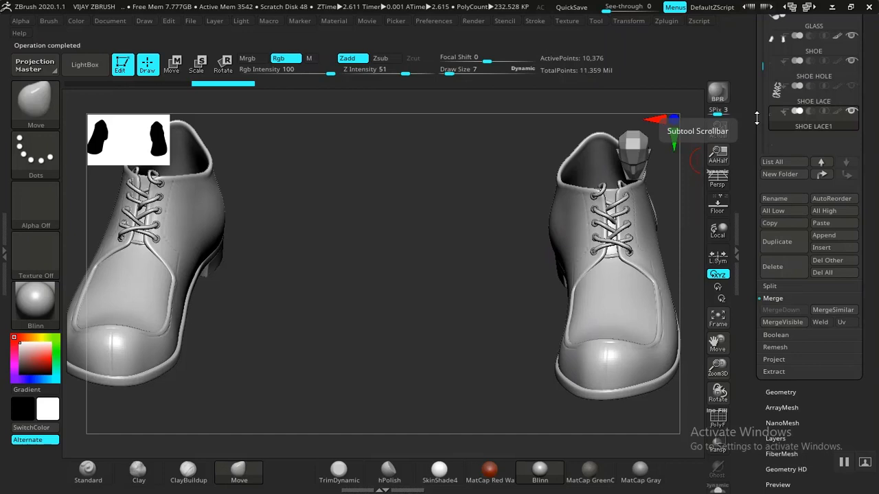
Step: Delete the unmirrored SHOE LACE subtool and unhide the MAIN TROUSER and body subtools
scroll(757, 119, "up", 5)
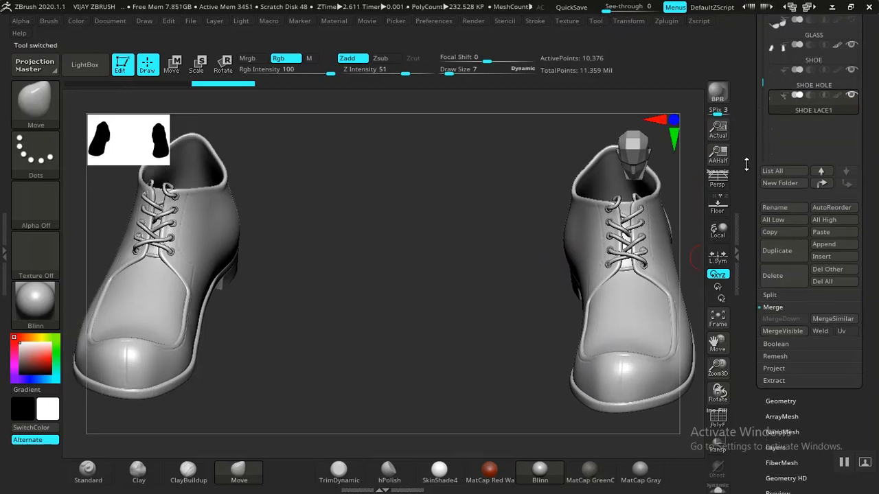
mouse_move(854, 138)
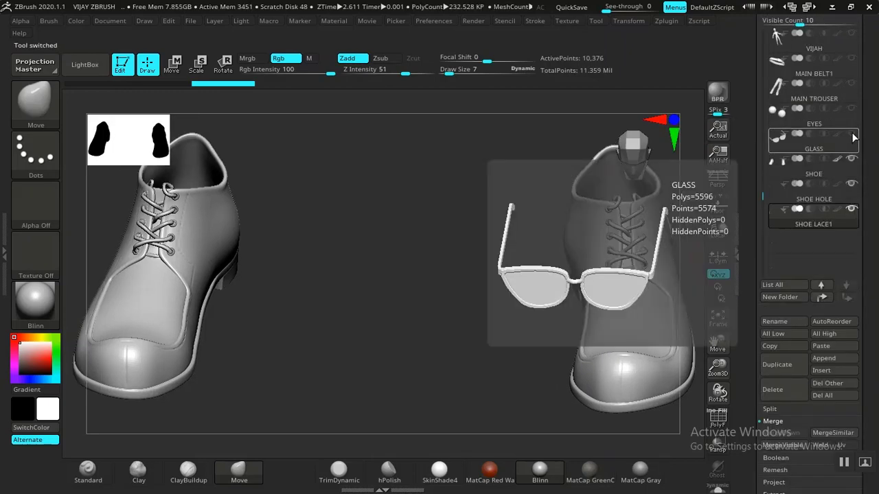
left_click(851, 83)
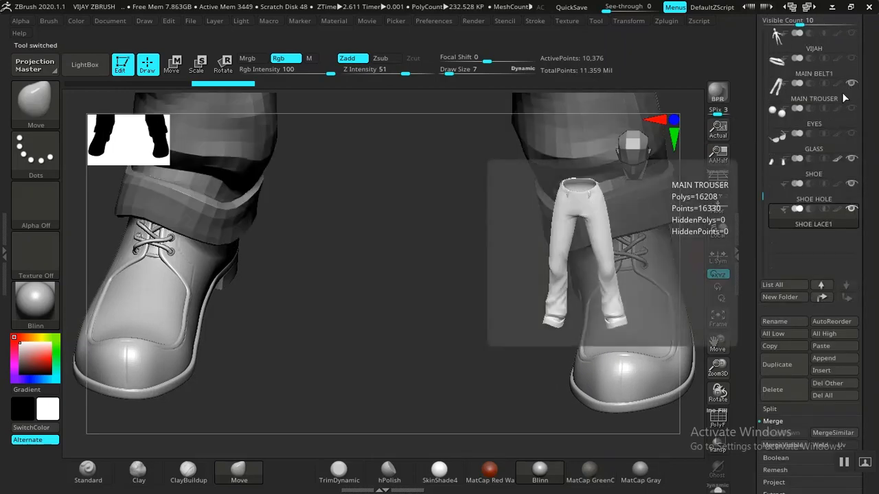
mouse_move(850, 43)
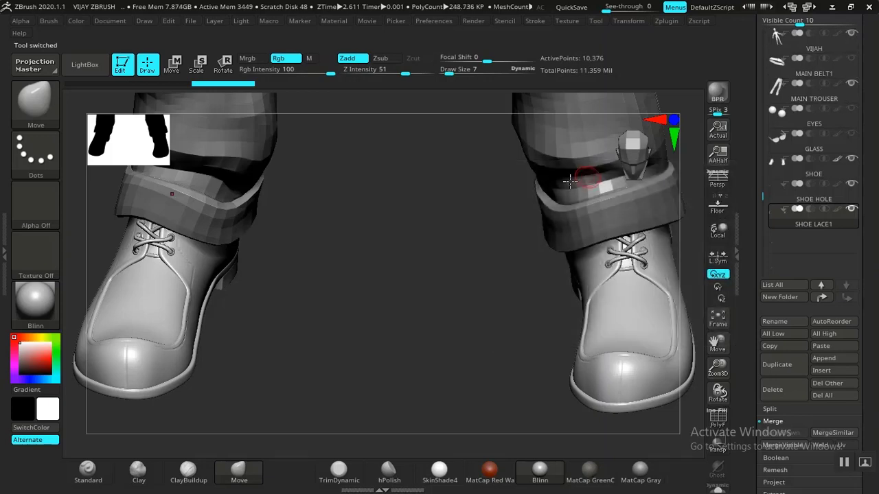
Step: Select the MAIN TROUSER subtool and raise it two subdivision levels to smooth the trouser legs
left_click_drag(505, 240, 449, 237)
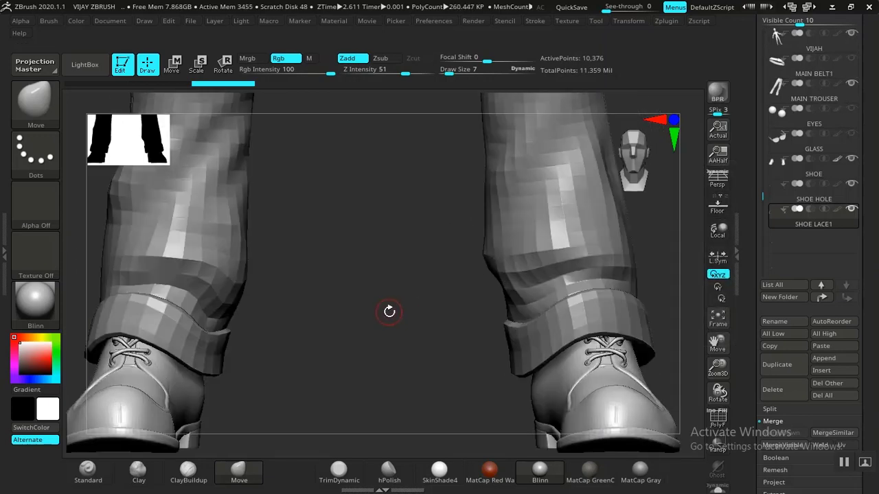
left_click(219, 238, "alt")
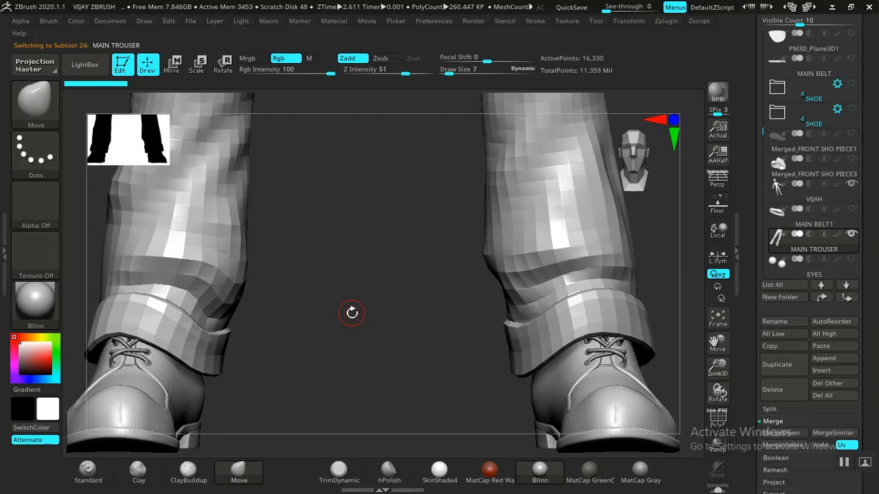
left_click_drag(353, 313, 560, 184, "alt")
key("d")
key("d")
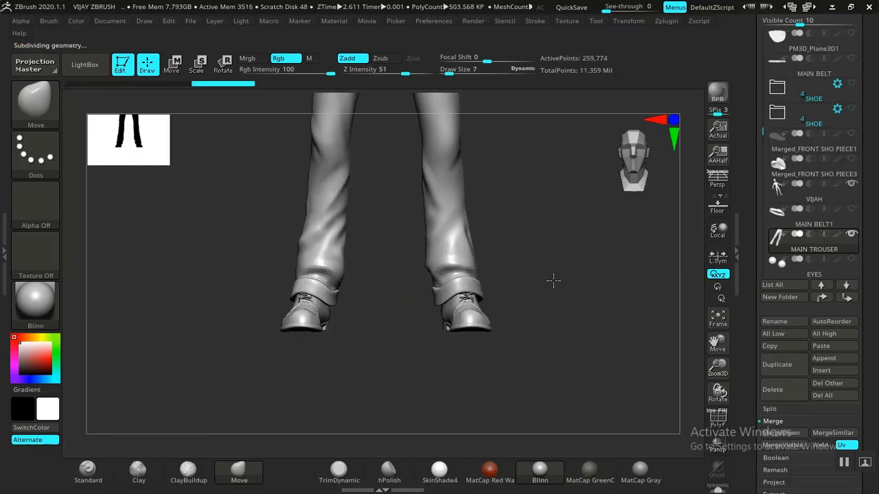
left_click_drag(554, 280, 418, 295)
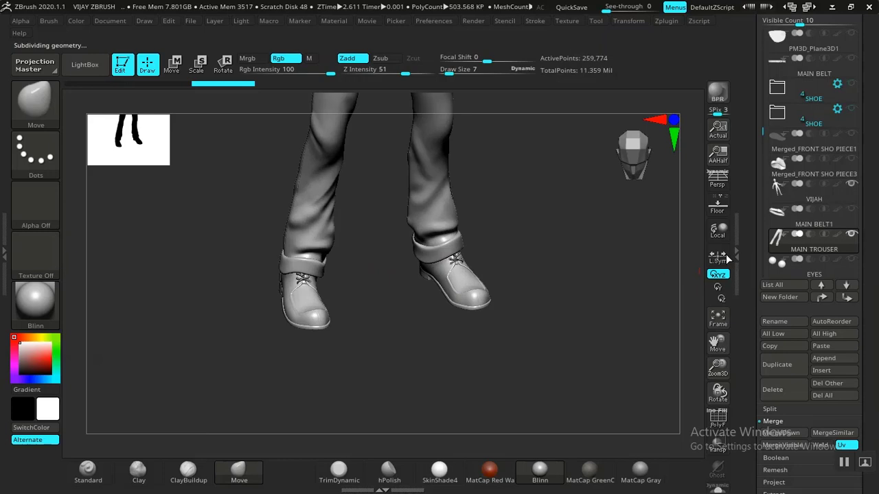
Step: Select the SHOE LACE1 subtool, frame it and hide MAIN TROUSER to uncover the laces
left_click_drag(761, 130, 758, 183)
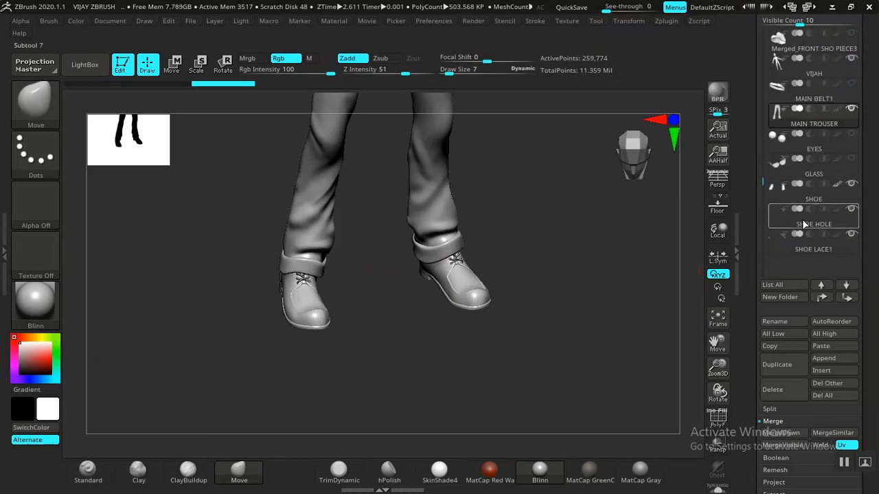
left_click(799, 244)
key("f")
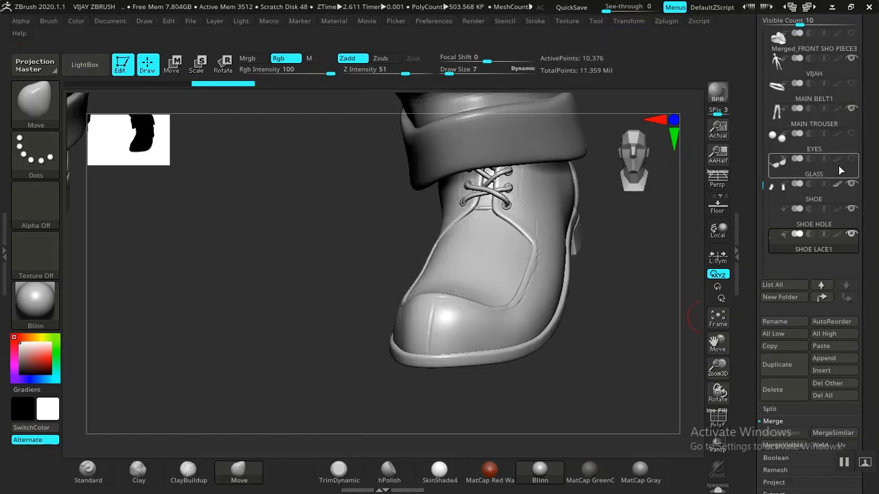
mouse_move(850, 123)
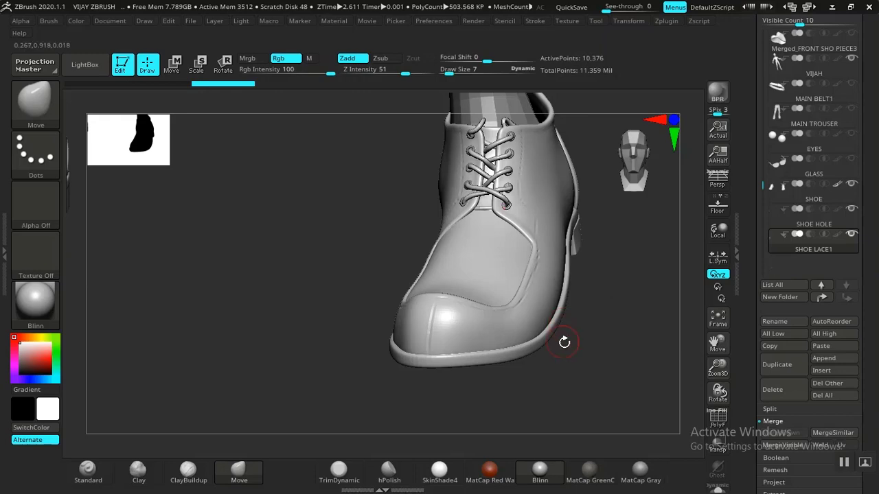
Step: Adjust the crossing SHOE LACE1 strands along the shoe's tongue with the Move brush at draw size about 8
left_click_drag(565, 343, 552, 328)
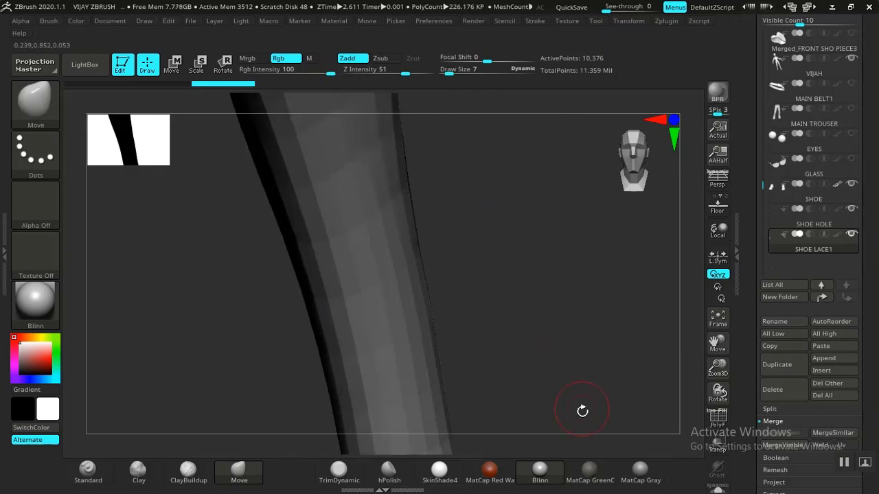
left_click_drag(584, 410, 584, 171, "alt")
left_click_drag(629, 359, 591, 335, "alt")
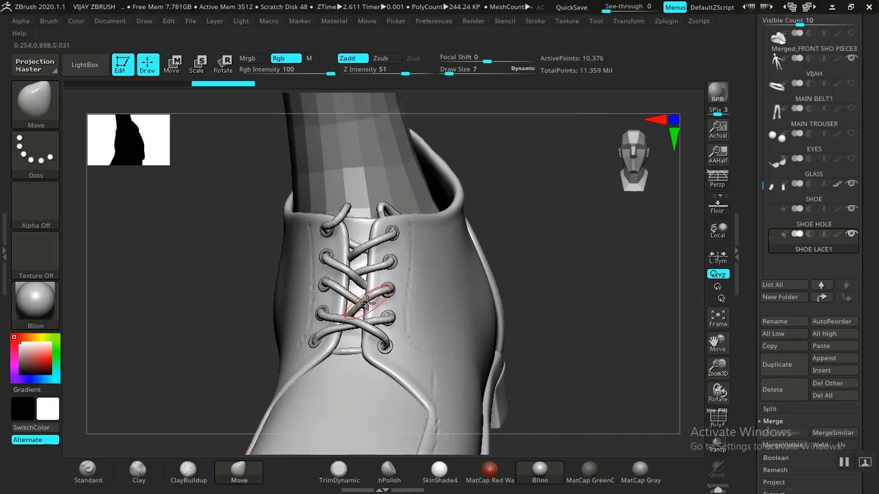
left_click_drag(369, 298, 373, 304)
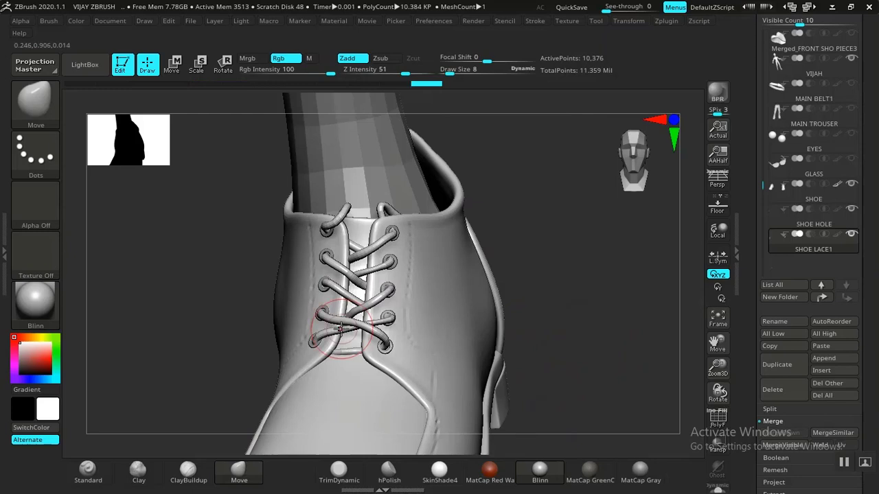
left_click_drag(349, 341, 352, 334)
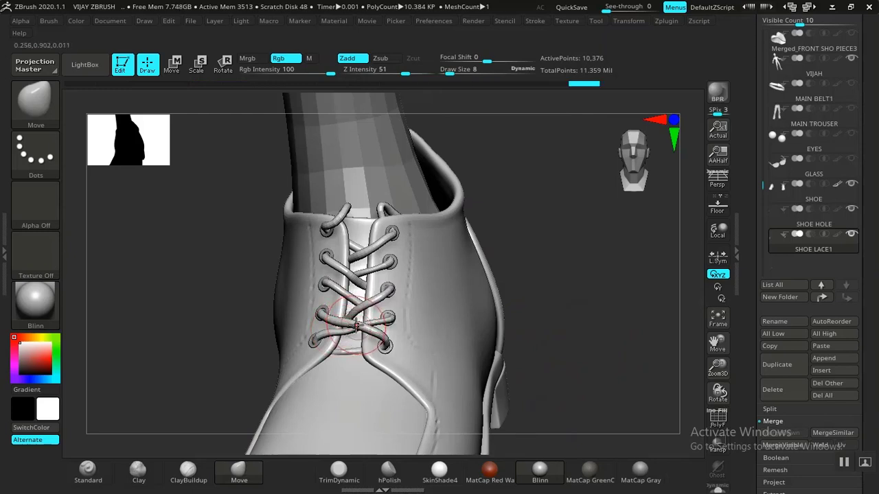
key("bracketright")
mouse_move(358, 331)
left_mouse_down()
mouse_move(357, 300)
mouse_move(388, 292)
left_mouse_up()
key("bracketleft")
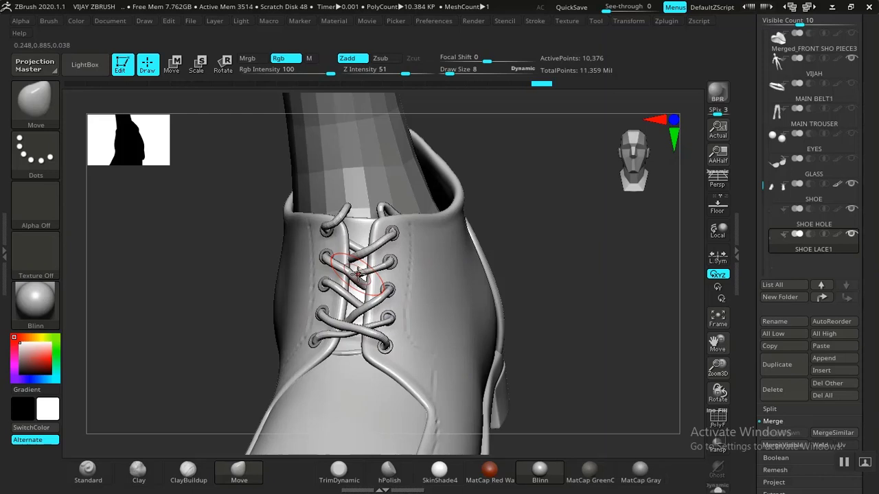
Step: Thicken the lowest lace strand beside its eyelet with the Inflat brush at Z Intensity 10
key("b")
key("i")
key("n")
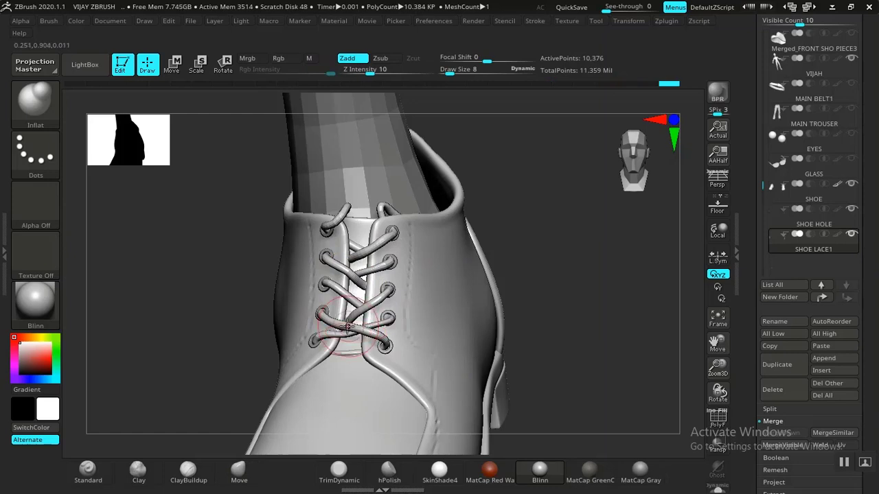
left_click_drag(314, 341, 331, 336)
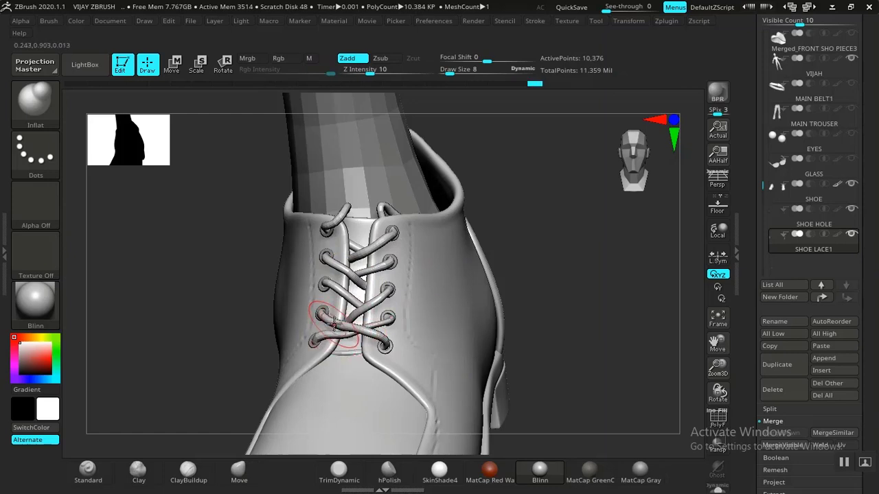
Step: Nudge the lowest crossing lace strands near their eyelets with the Move brush at draw sizes 4 and 7, undoing unwanted strokes
key("bracketleft")
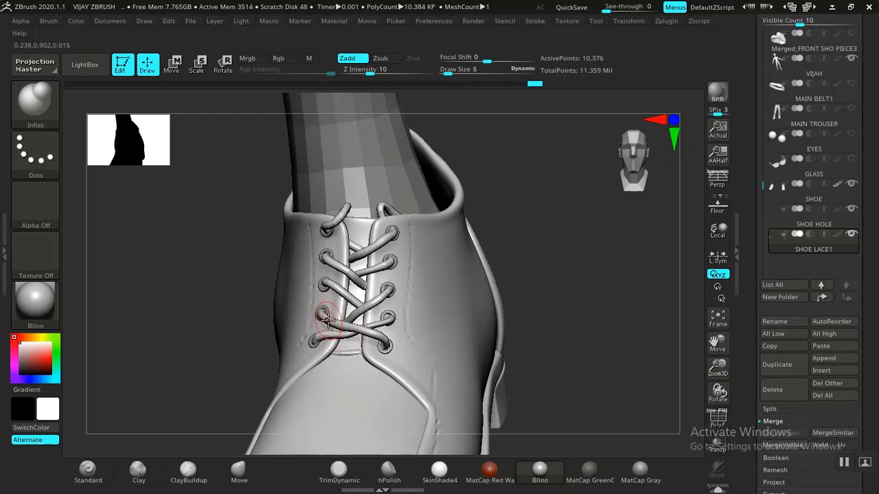
left_click(238, 472)
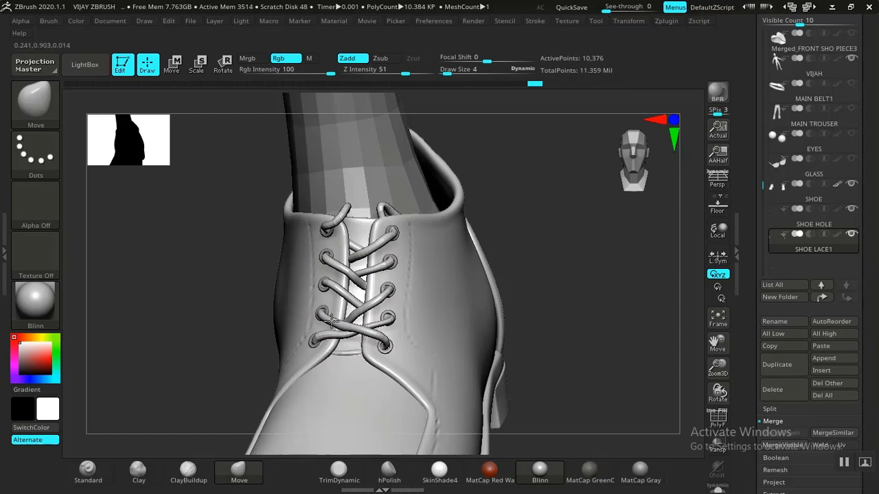
left_click_drag(332, 320, 334, 323)
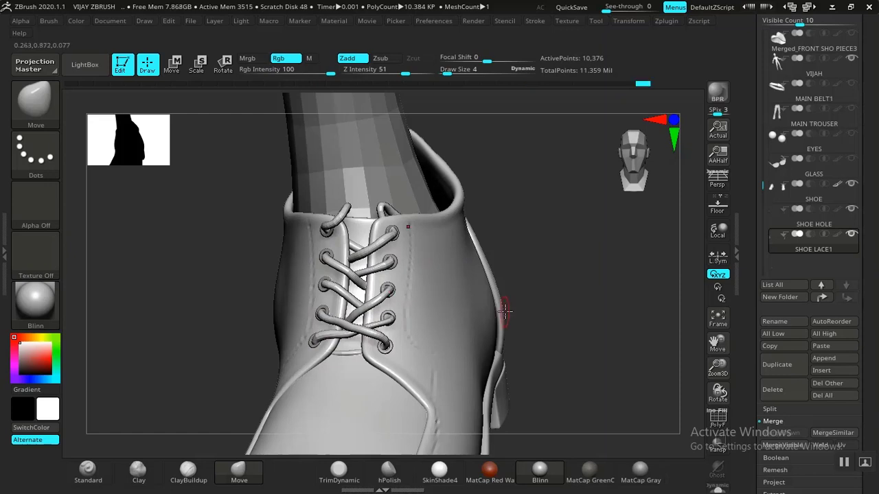
key("bracketright")
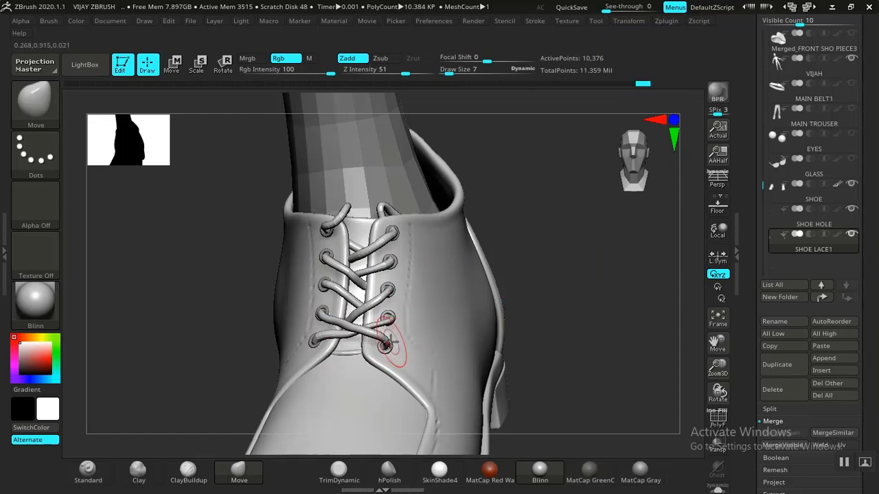
left_click_drag(387, 342, 391, 342)
key("ctrl+z")
key("ctrl+z")
key("ctrl+z")
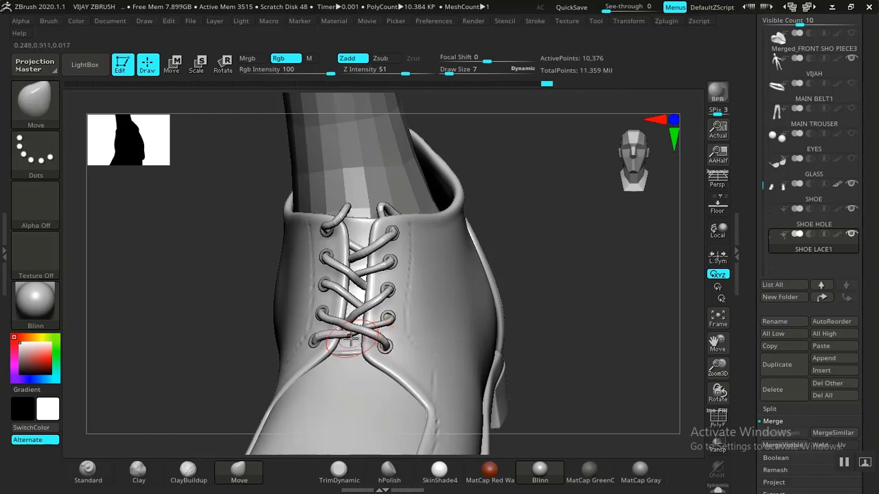
left_click_drag(318, 338, 320, 337)
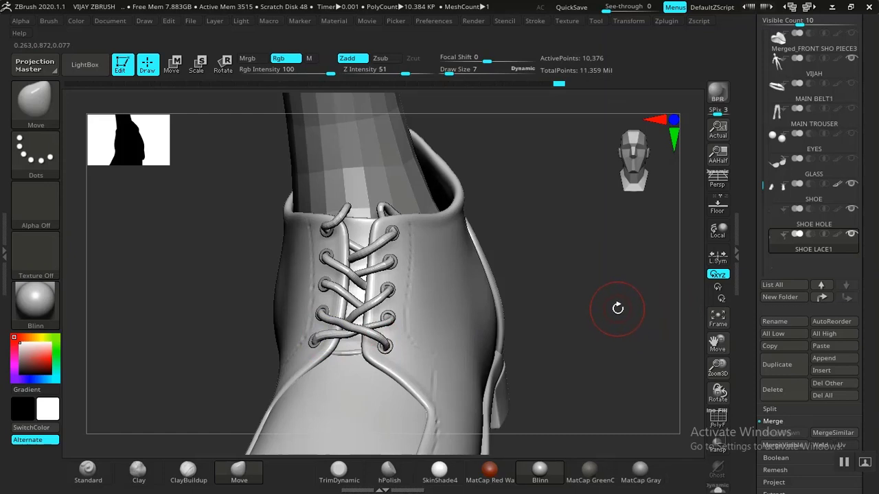
Step: Save the project as VIJAY ZBRUSH.ZPR, replacing the existing file
left_click_drag(618, 273, 618, 271)
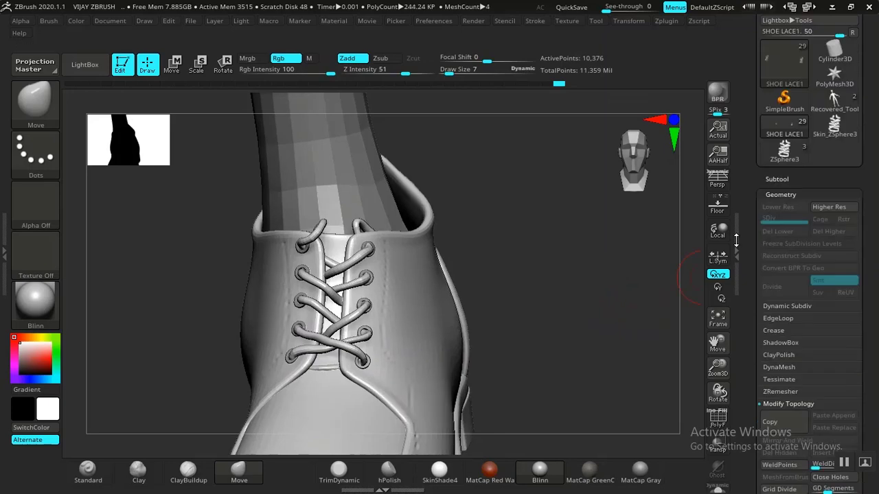
left_click_drag(736, 181, 737, 266)
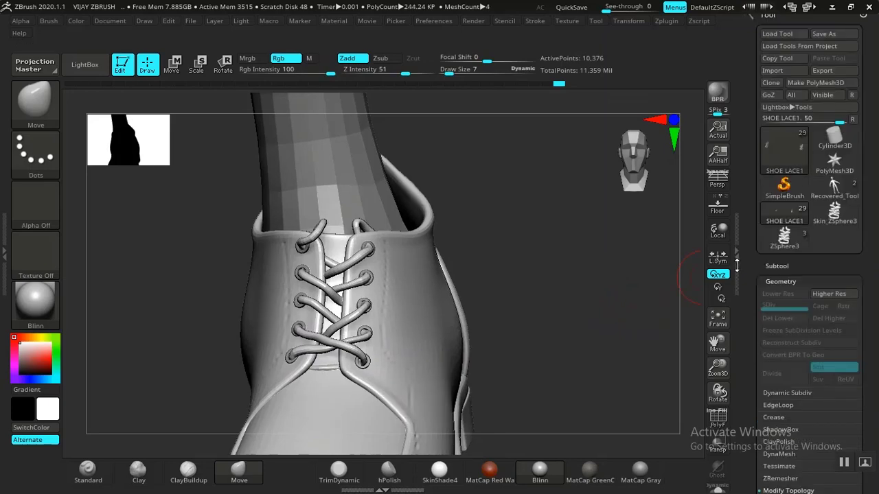
key("ctrl")
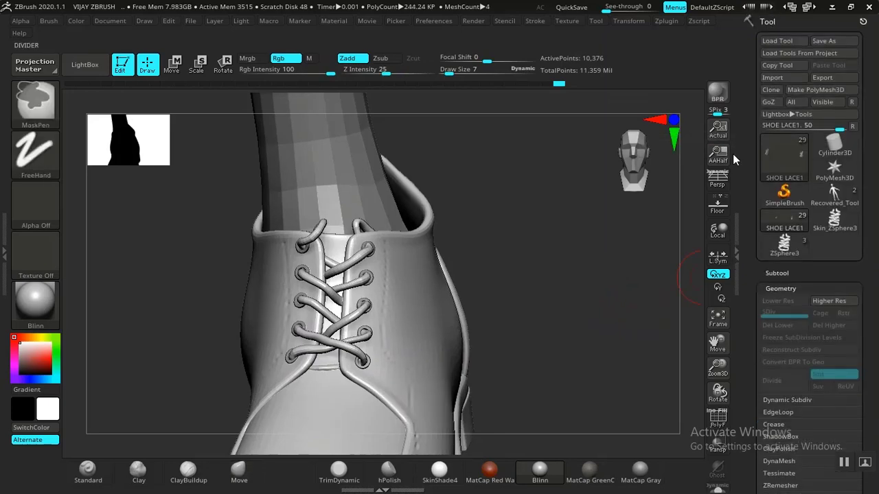
key("ctrl+s")
left_click(416, 171)
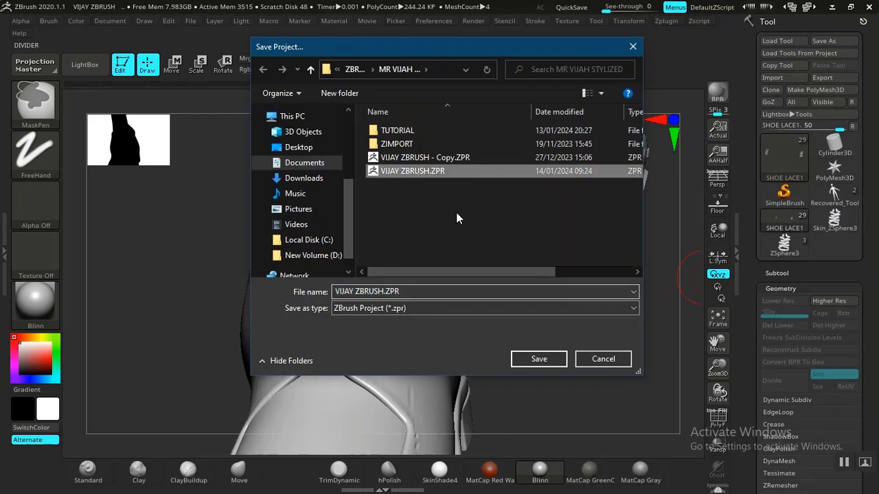
left_click(527, 359)
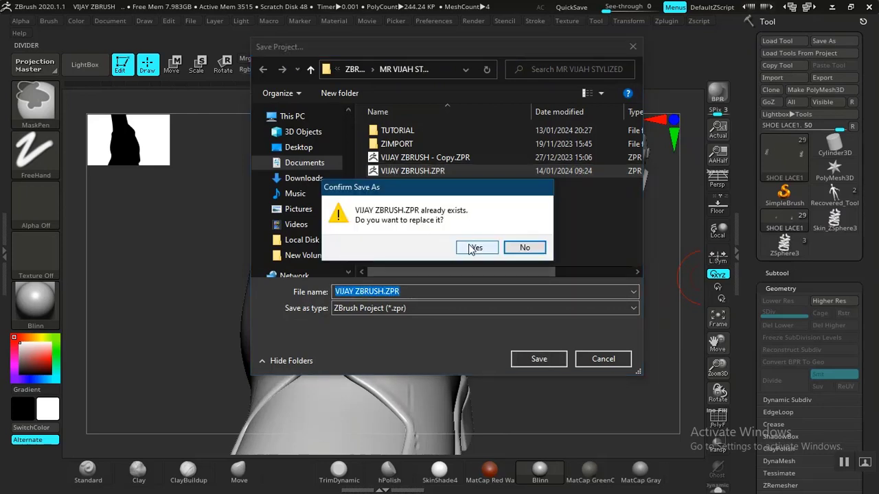
left_click(475, 249)
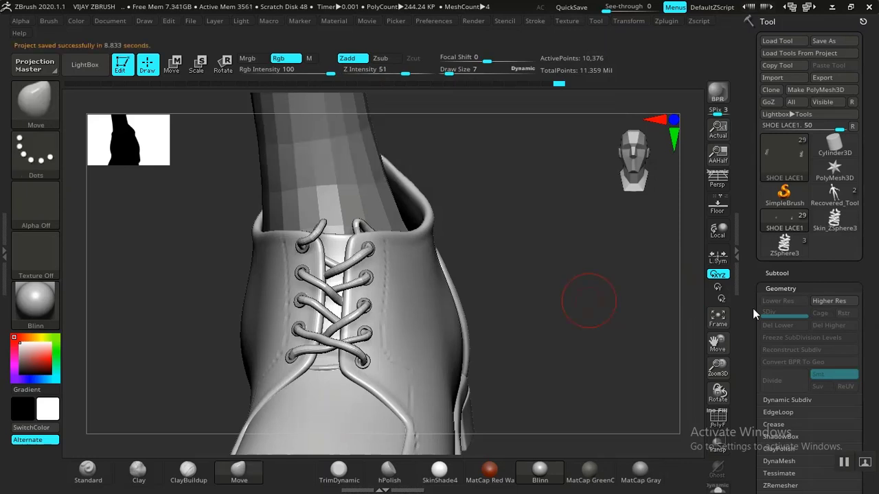
Step: Make a separate PolyMesh3D tool from the SHOE LACE1 subtool
left_click_drag(665, 294, 656, 284)
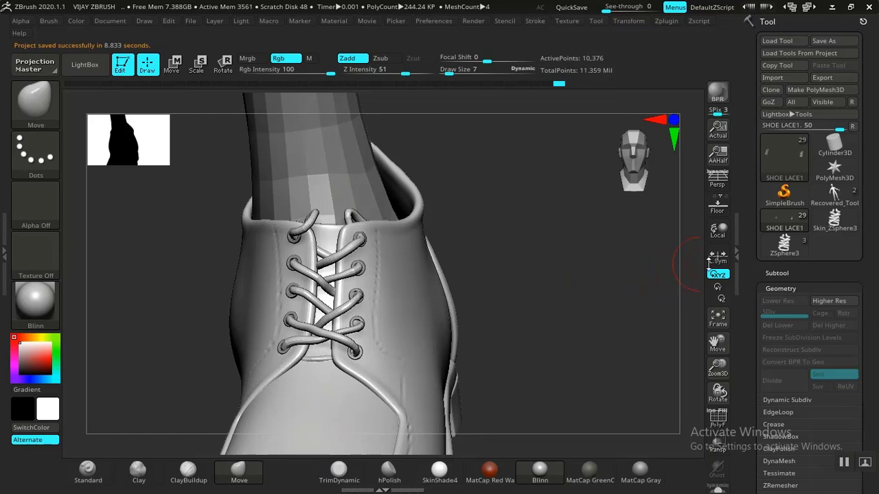
left_click(813, 89)
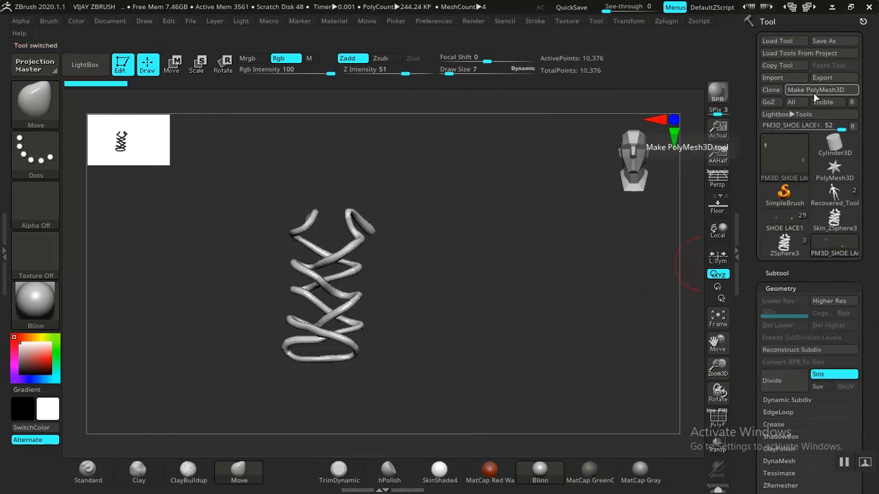
mouse_move(783, 253)
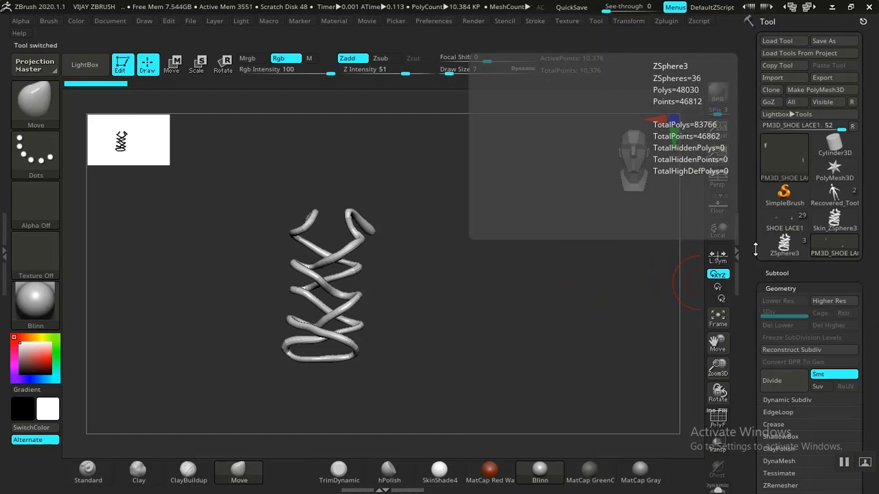
left_click_drag(474, 365, 484, 357, "alt")
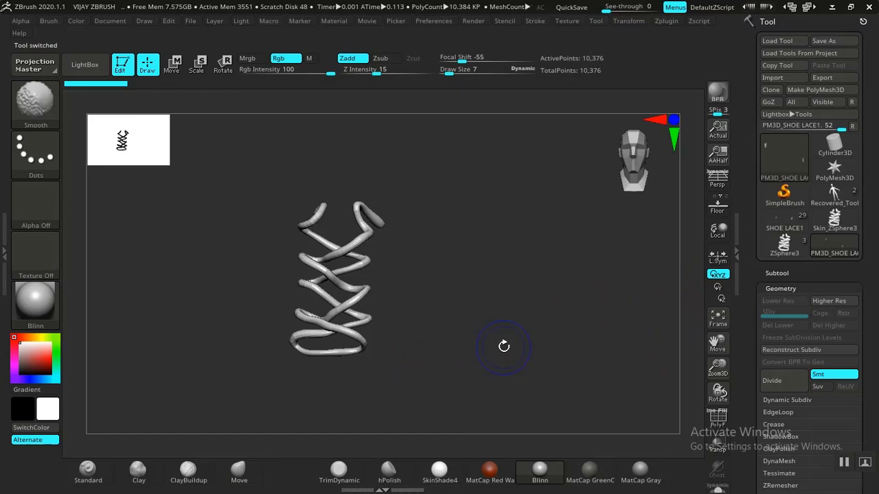
Step: Compare the SHOE LACE1 tool with the PM3D_SHOE LACE1 copy, examining both laces and the copy's subtool list
left_click(839, 251)
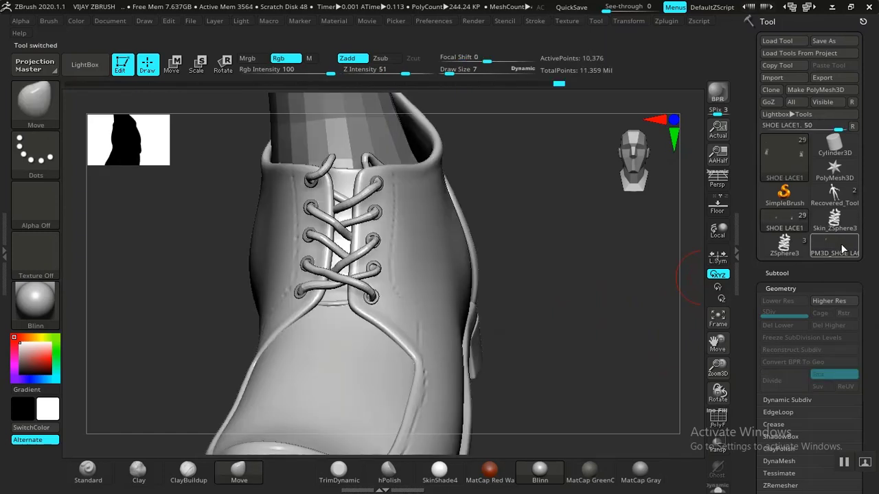
mouse_move(841, 250)
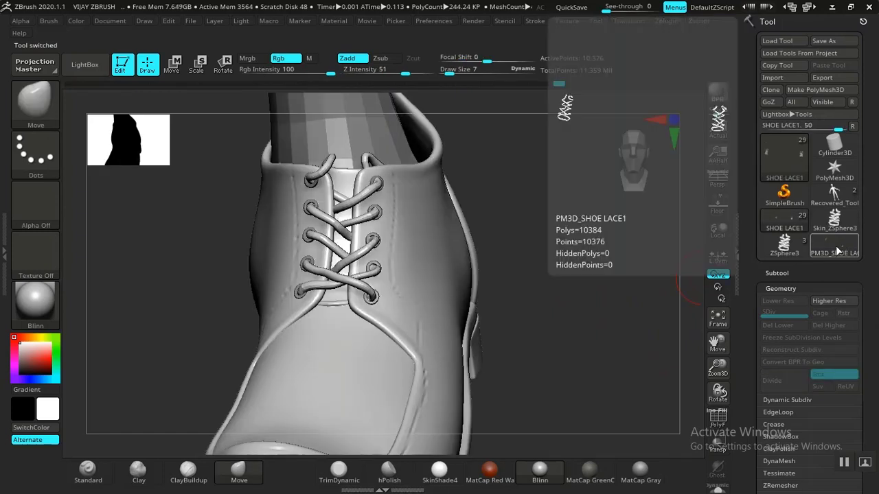
left_click(838, 250)
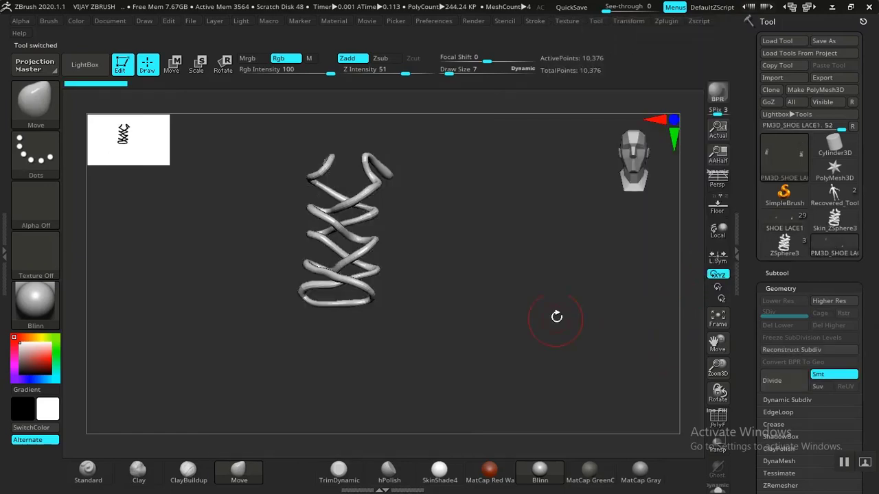
left_click_drag(557, 316, 557, 293)
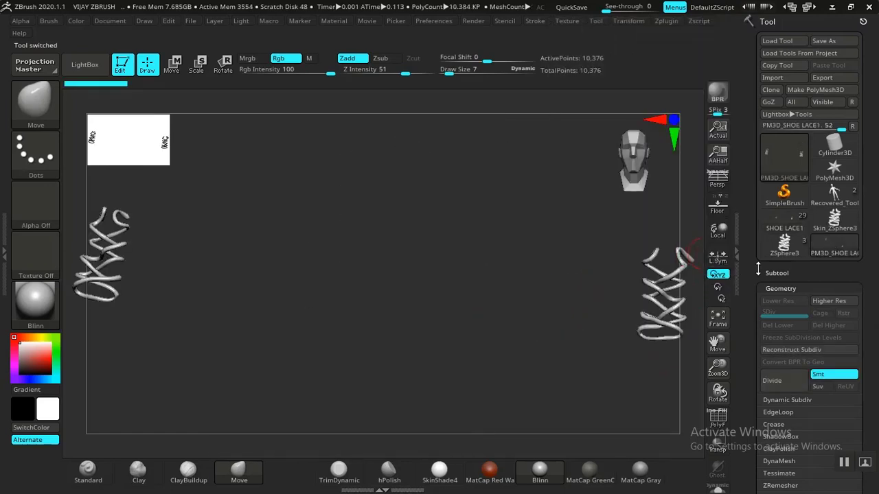
left_click(780, 272)
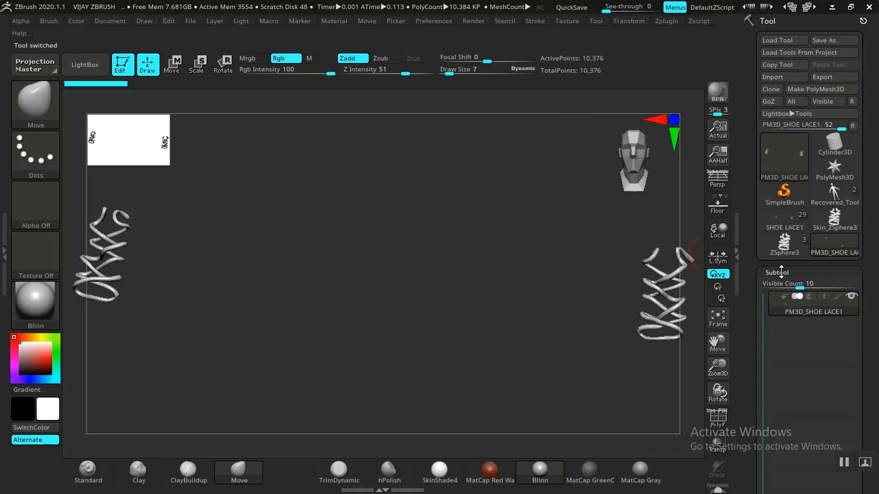
scroll(781, 273, "down", 5)
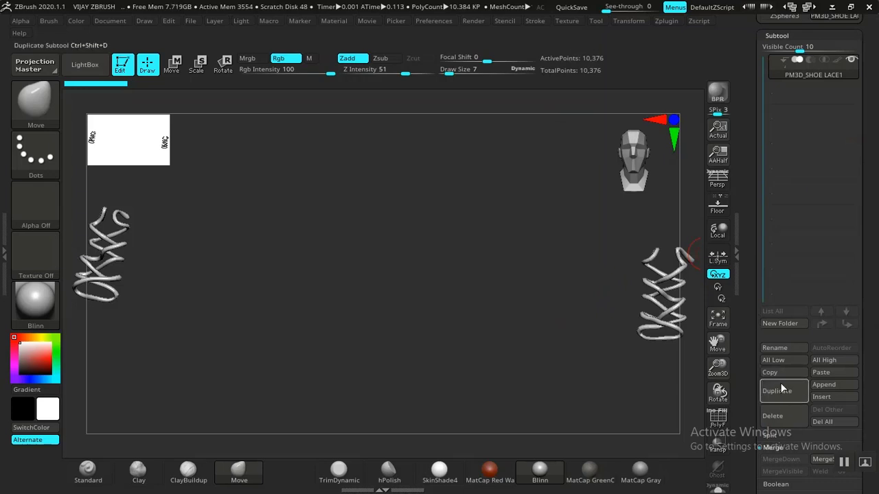
scroll(748, 303, "up", 5)
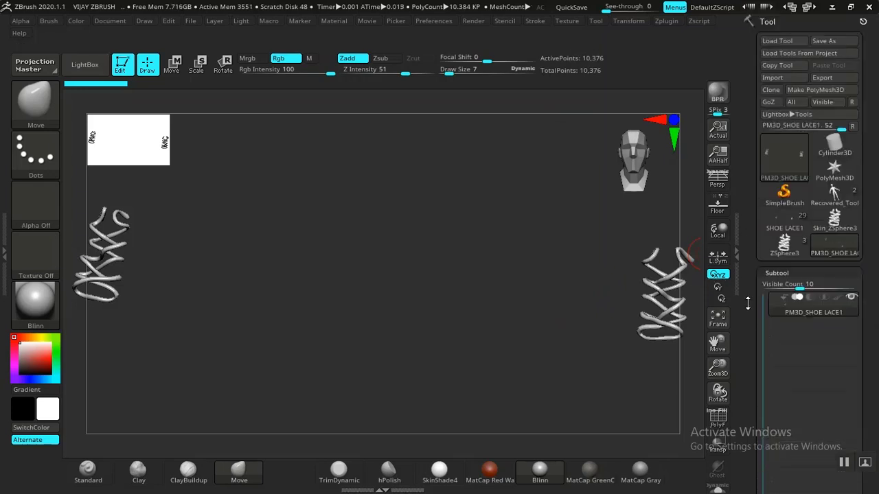
Step: Return to the full SHOE LACE1 character tool and insert PM3D_SHOE LACE1 below the original lace subtool
left_click(780, 226)
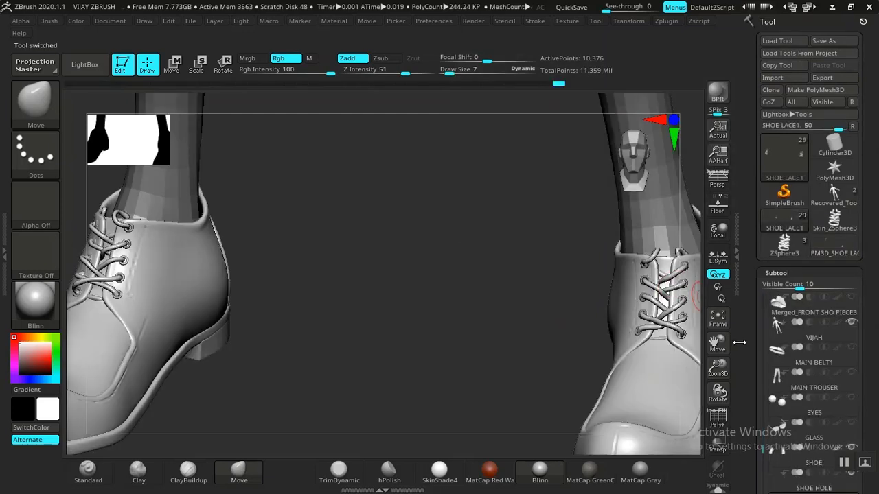
scroll(740, 342, "down", 5)
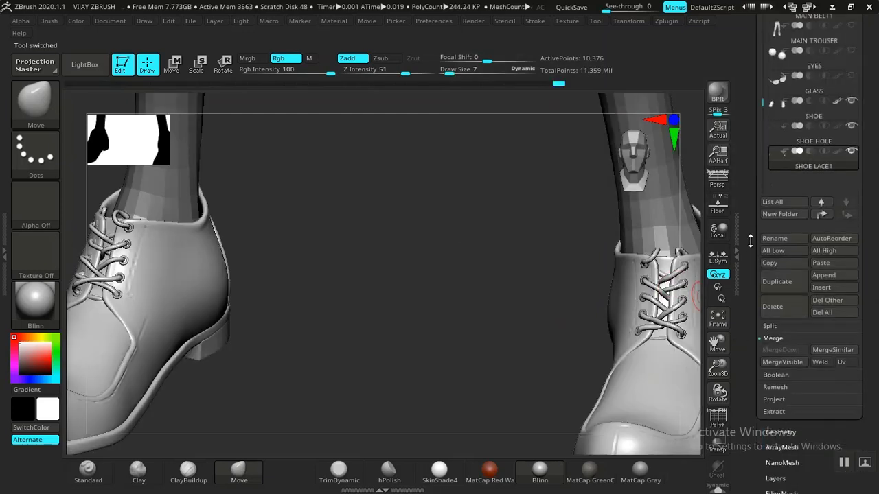
left_click(822, 287)
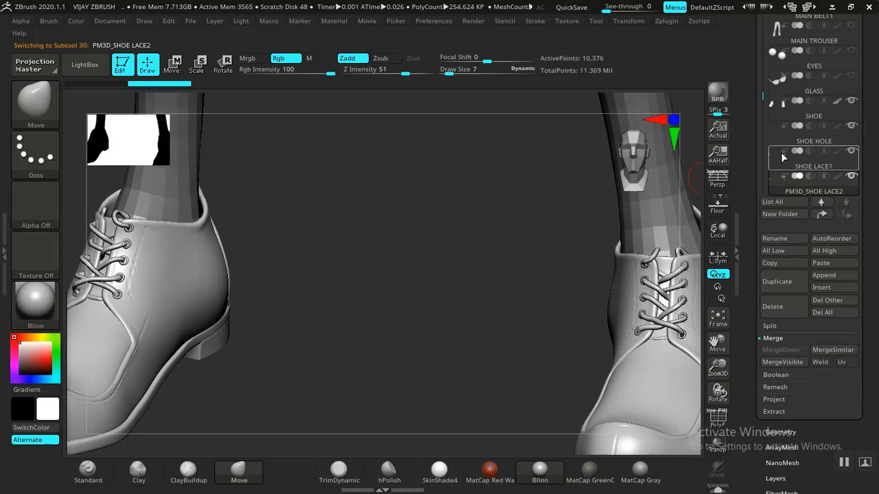
Step: Hide the SHOE LACE1 subtool and rename the inserted lace copy as MAIN SHOE LACE
left_click(767, 238)
type("MAIN SHOE")
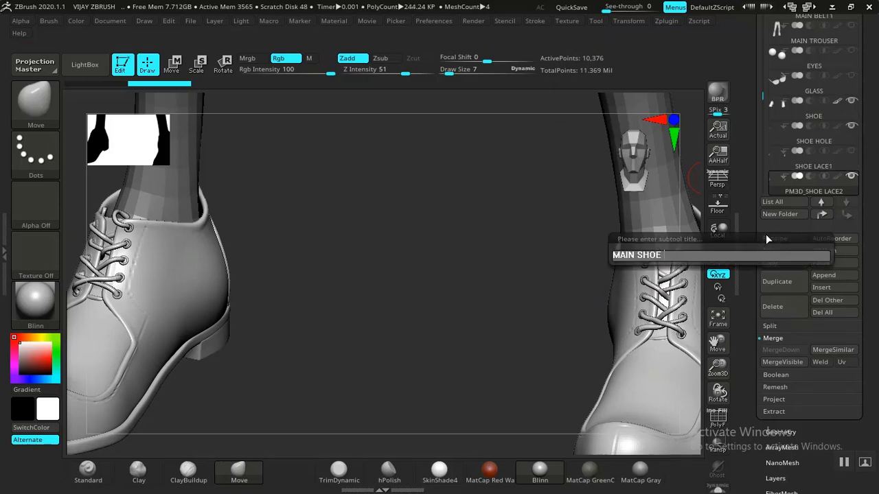
type(" LACE")
key("Return")
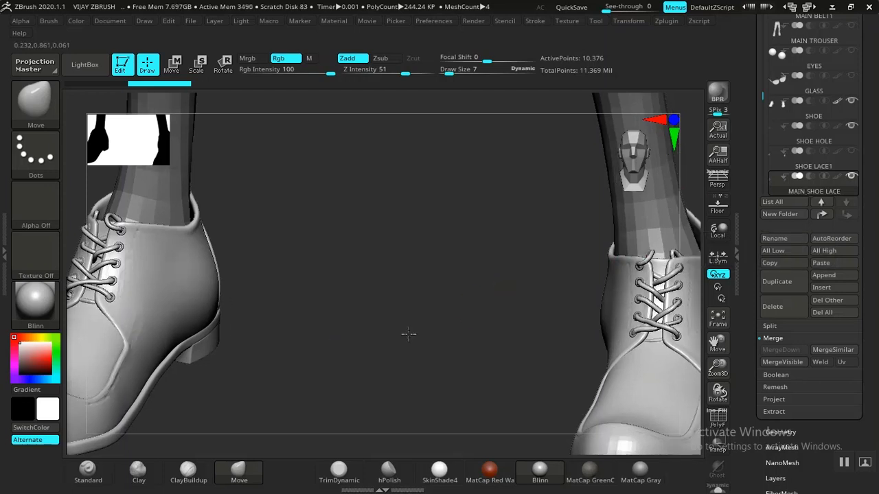
Step: Delete the original SHOE LACE1 subtool, keeping the MAIN SHOE LACE copy
left_click(814, 169)
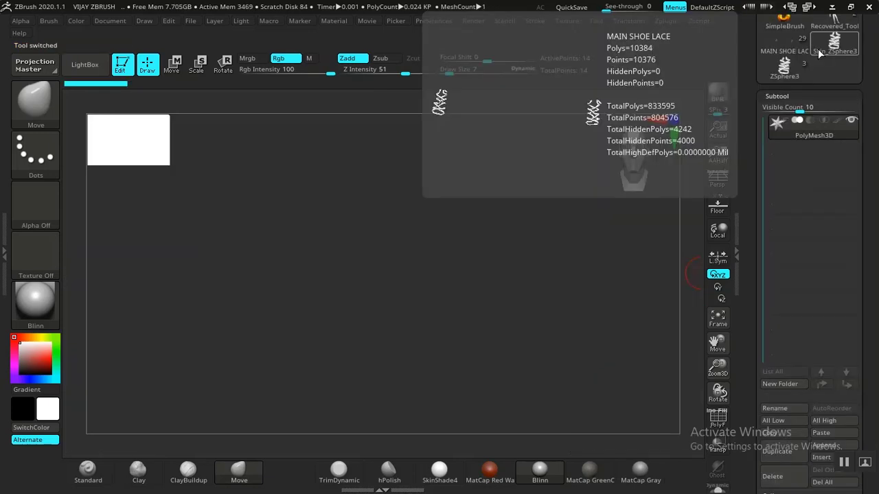
Step: Check the Skin_ZSphere3 and ZSphere3 lace tools with polyframes shown and delete the leftover Skin_ZSphere3 tool
left_click(818, 48)
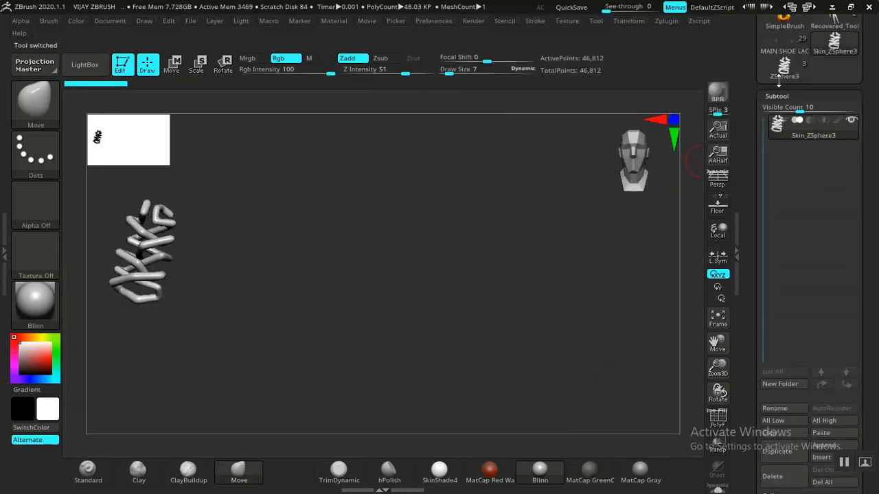
left_click(783, 69)
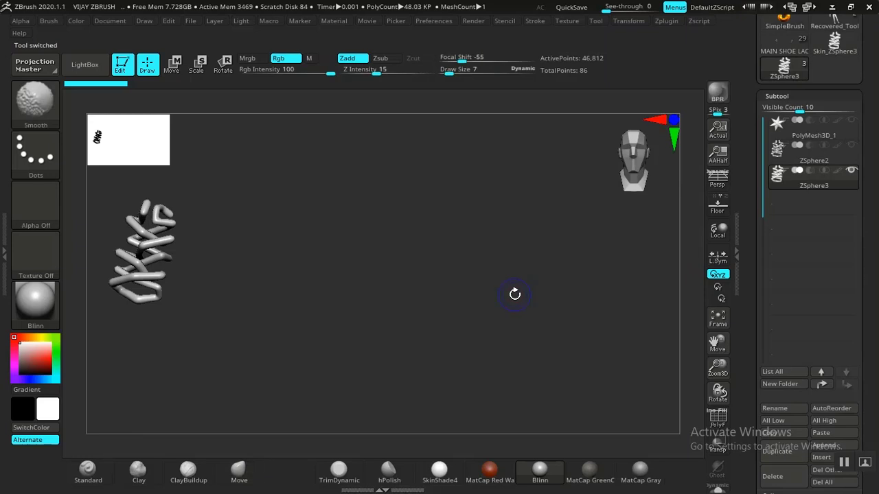
key("shift+f")
left_click(833, 47)
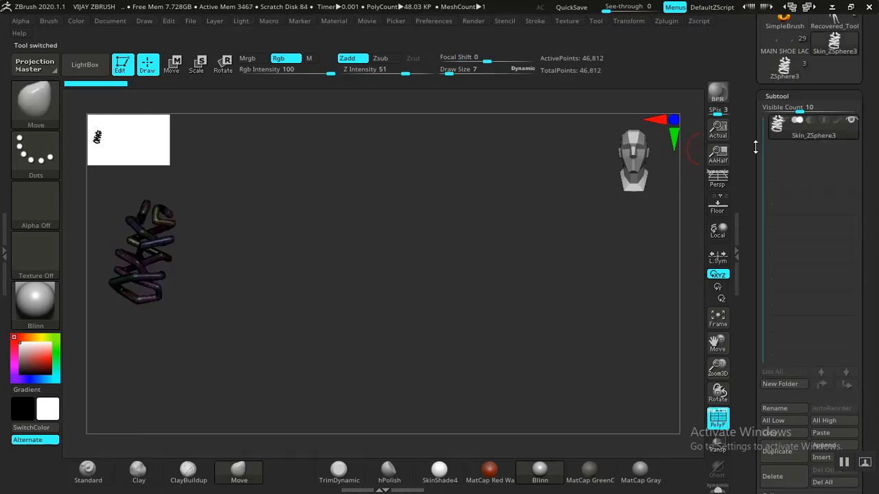
left_click_drag(755, 210, 758, 107)
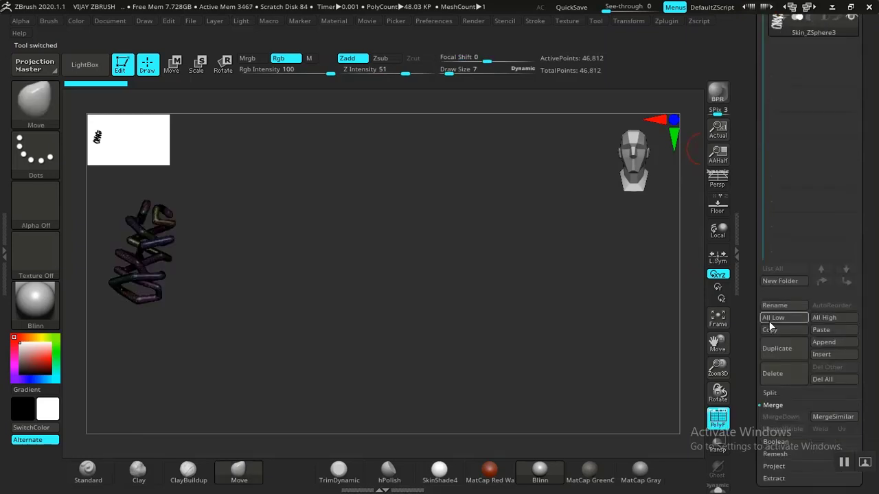
left_click(775, 374)
left_click_drag(749, 291, 748, 344)
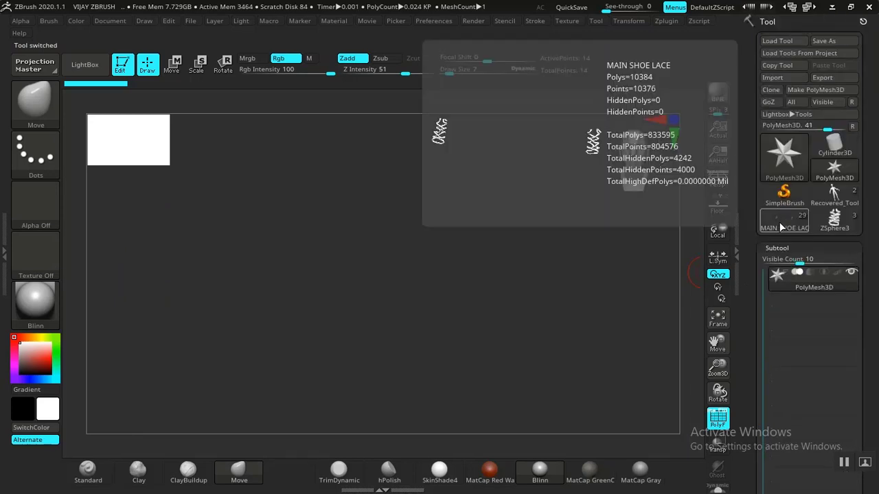
Step: Return to the MAIN SHOE LACE character tool and subdivide the lace to subdivision level 2
left_click(780, 222)
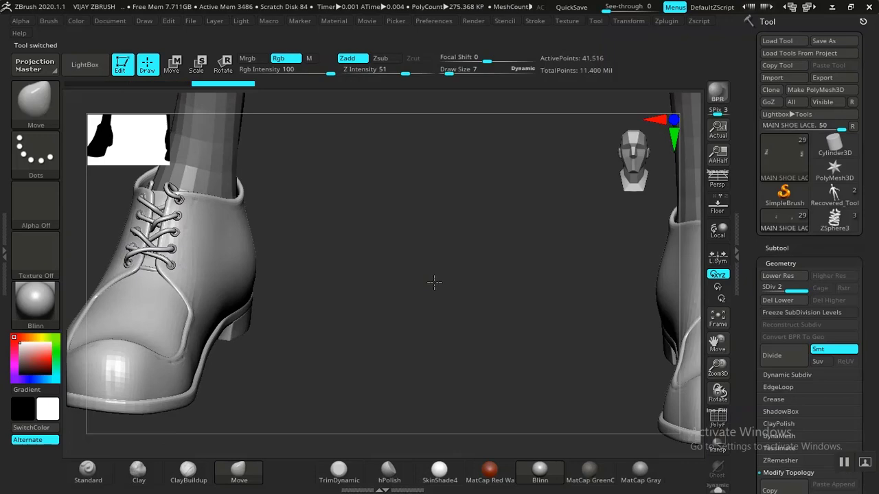
left_click_drag(440, 339, 460, 309)
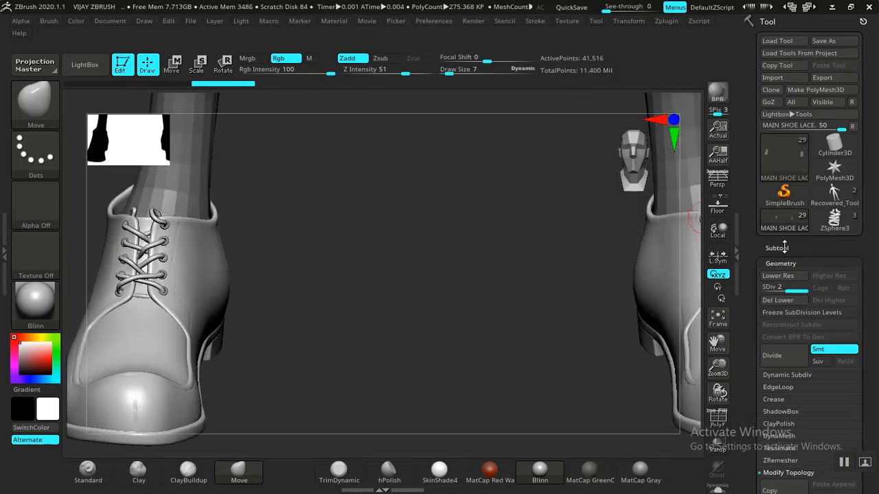
Step: Show the body and MAIN TROUSER subtools and frame the whole figure wearing the laced shoes
left_click(785, 248)
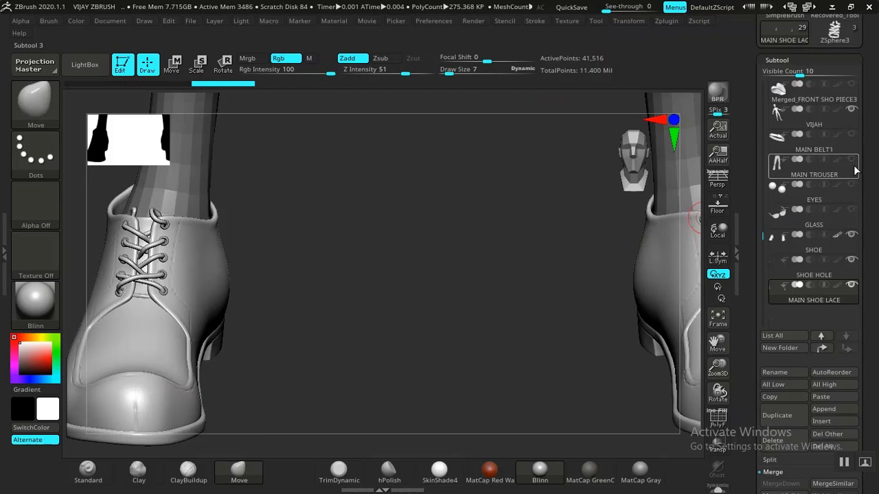
key("f")
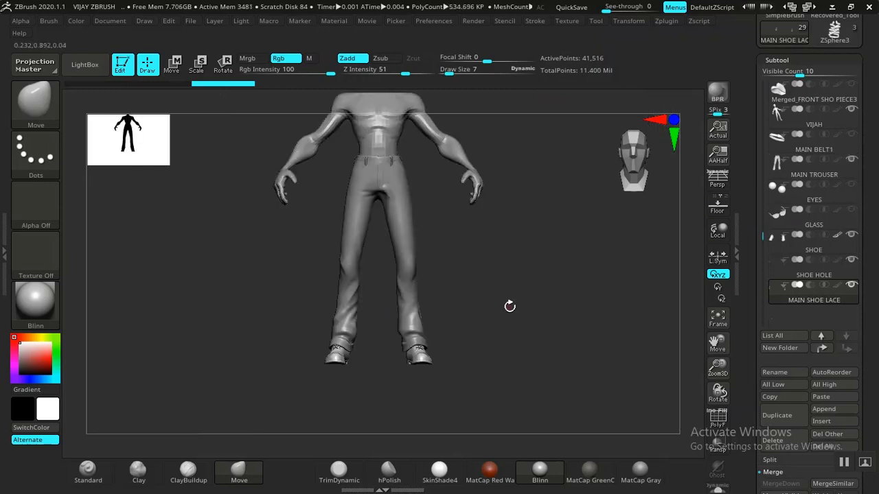
left_click_drag(509, 306, 583, 314, "alt")
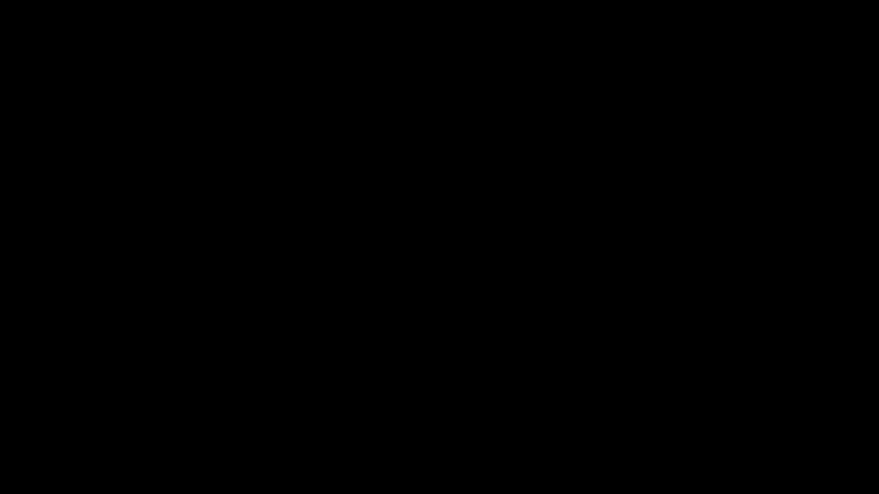